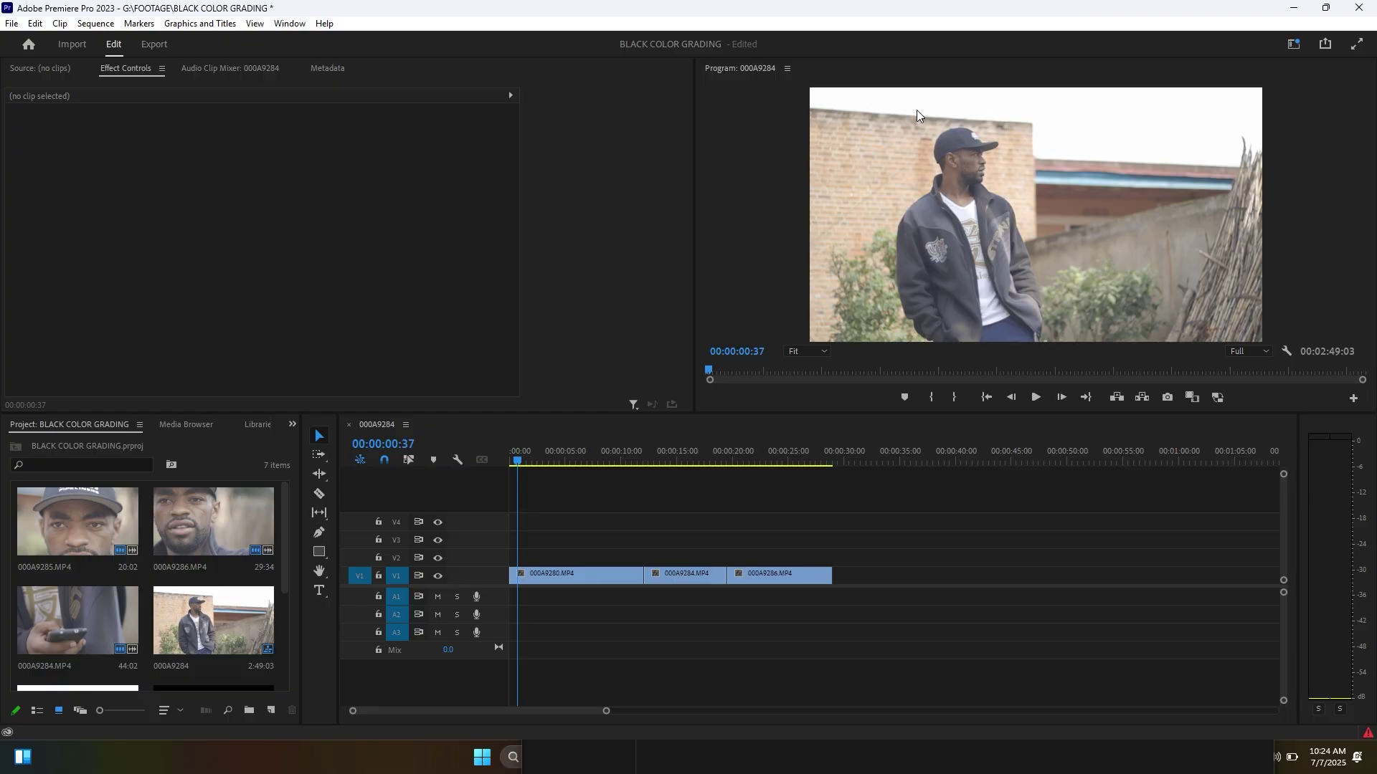
- Preview the footage at several points across the three clips on the timeline
{"action": "left_click", "coordinate": [678, 454]}
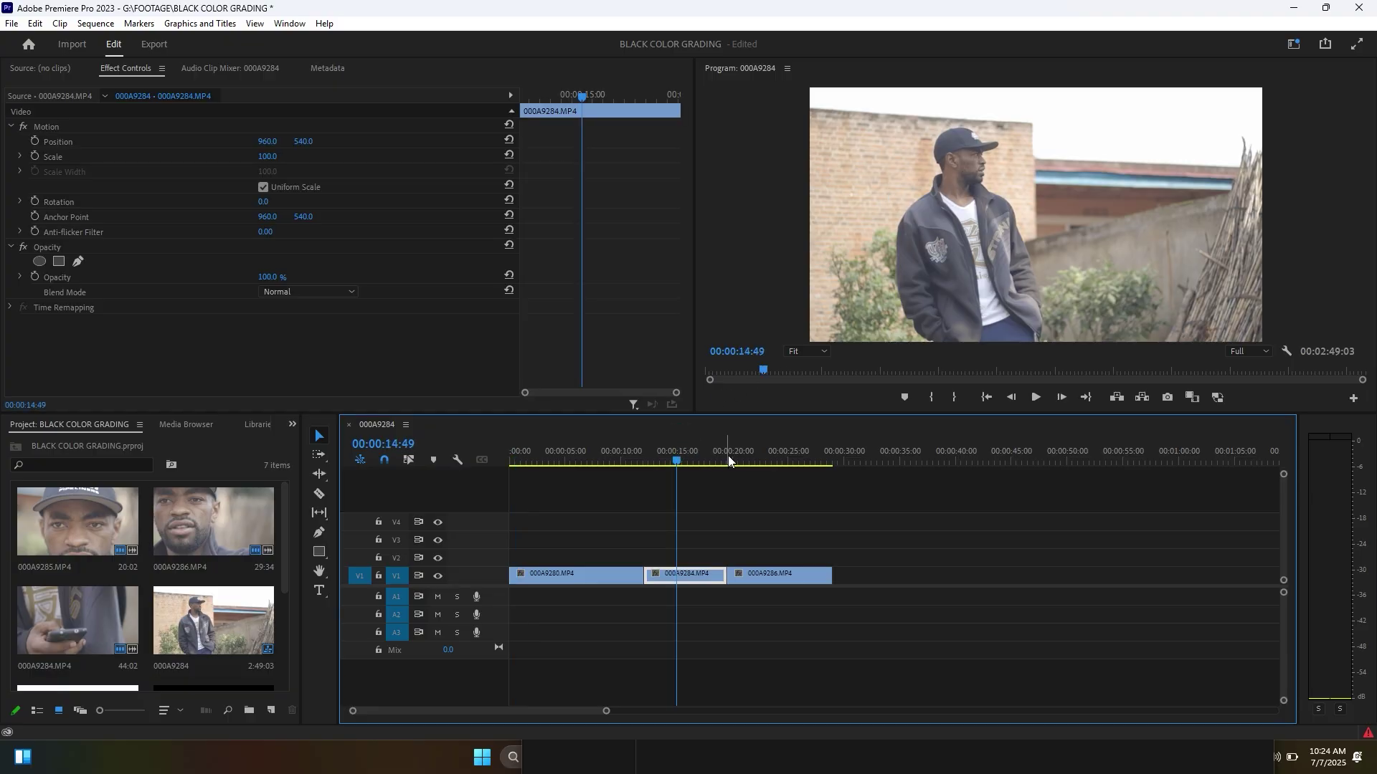
{"action": "left_click", "coordinate": [741, 457]}
{"action": "left_click", "coordinate": [671, 449]}
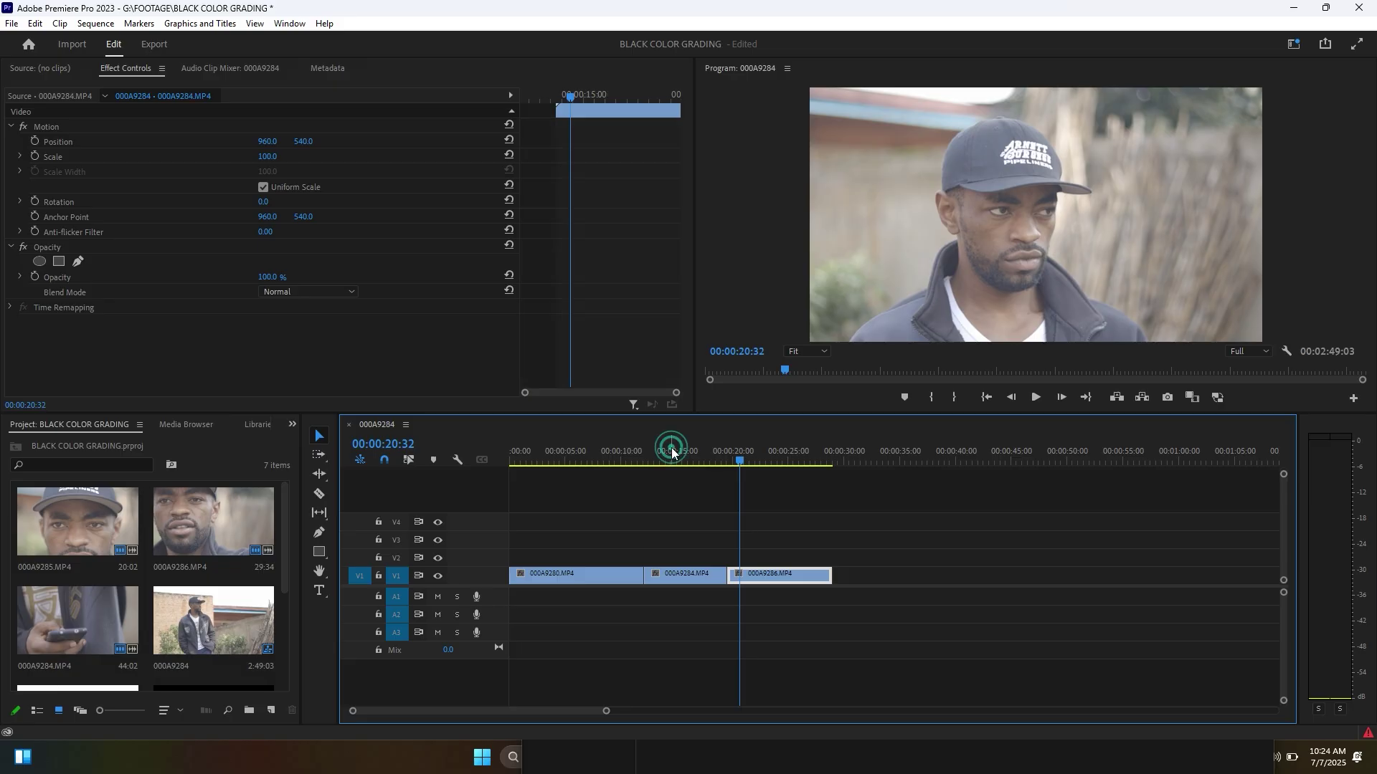
{"action": "left_click", "coordinate": [611, 451]}
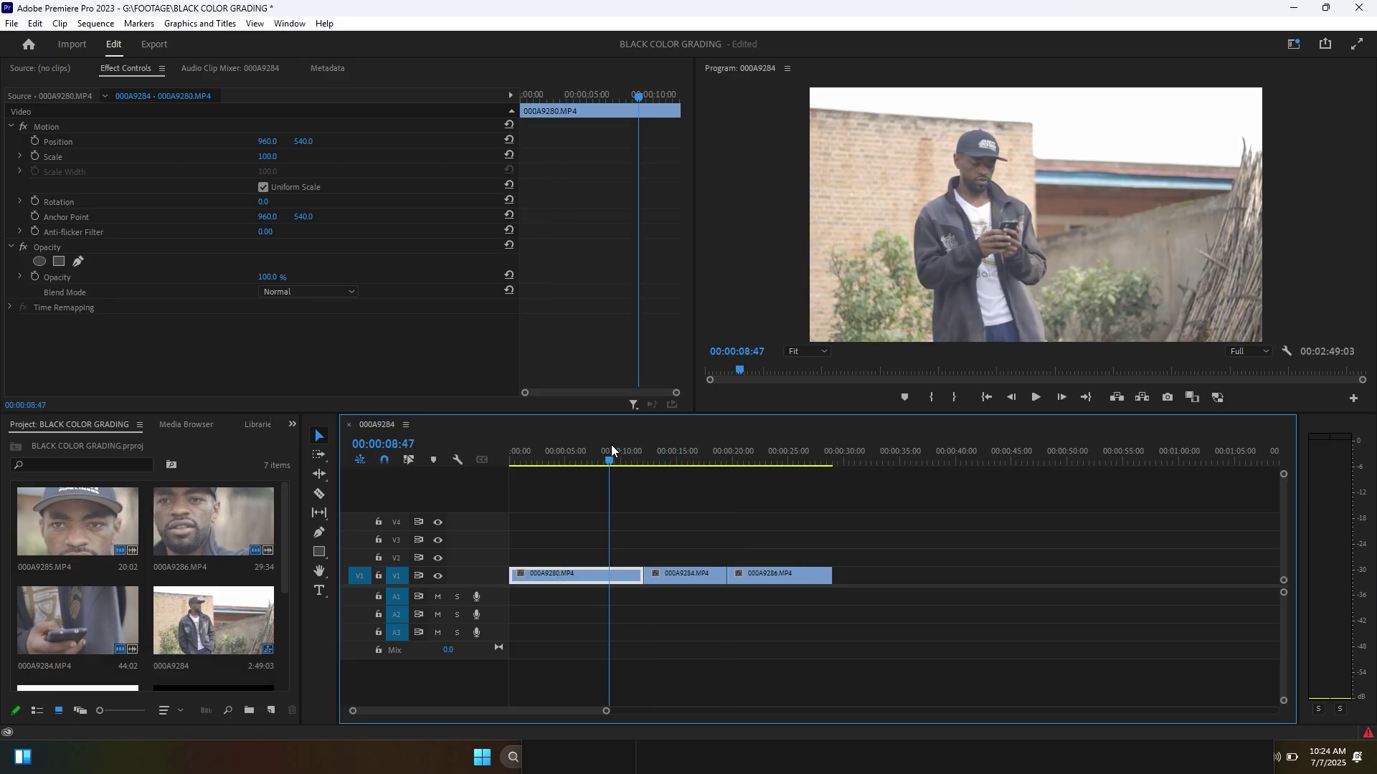
{"action": "left_click", "coordinate": [708, 453]}
{"action": "left_click", "coordinate": [763, 447]}
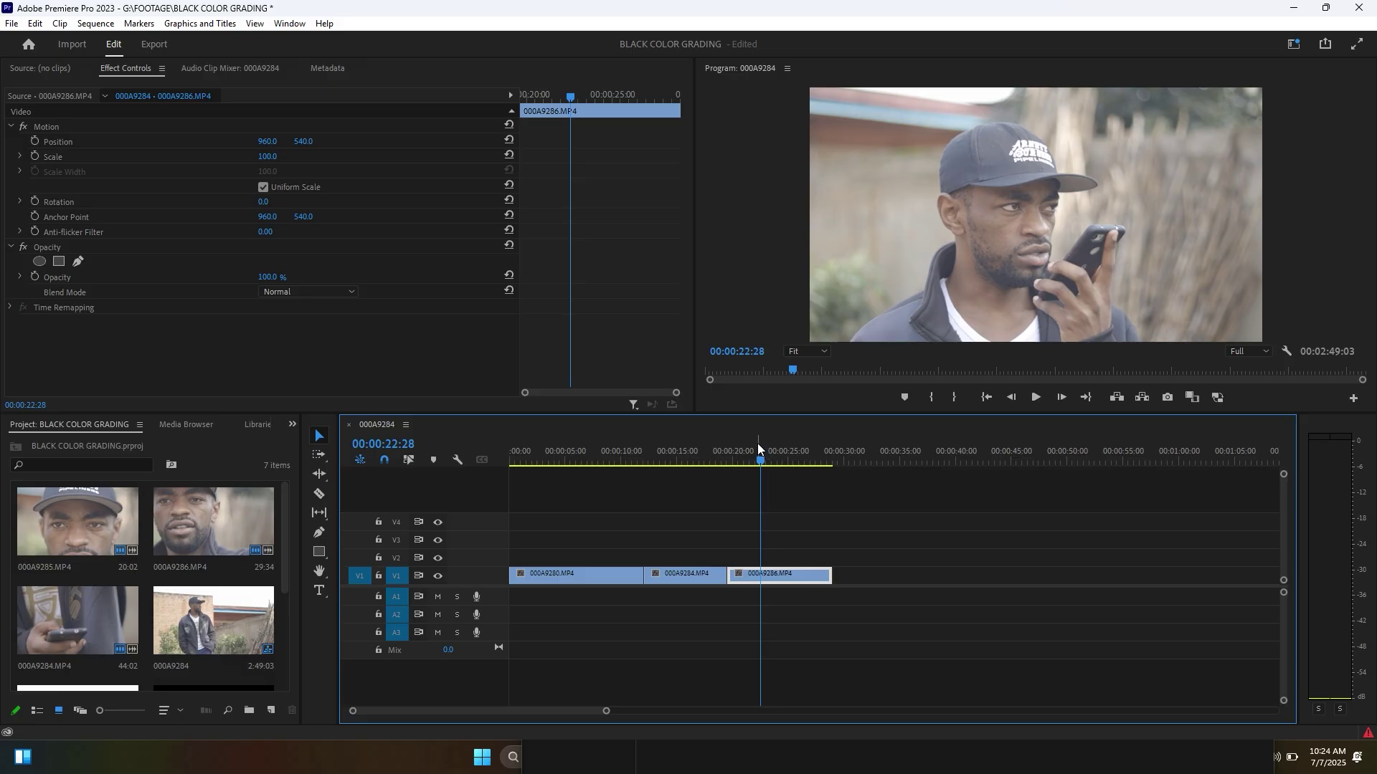
{"action": "left_click_drag", "start_coordinate": [614, 513], "coordinate": [917, 578]}
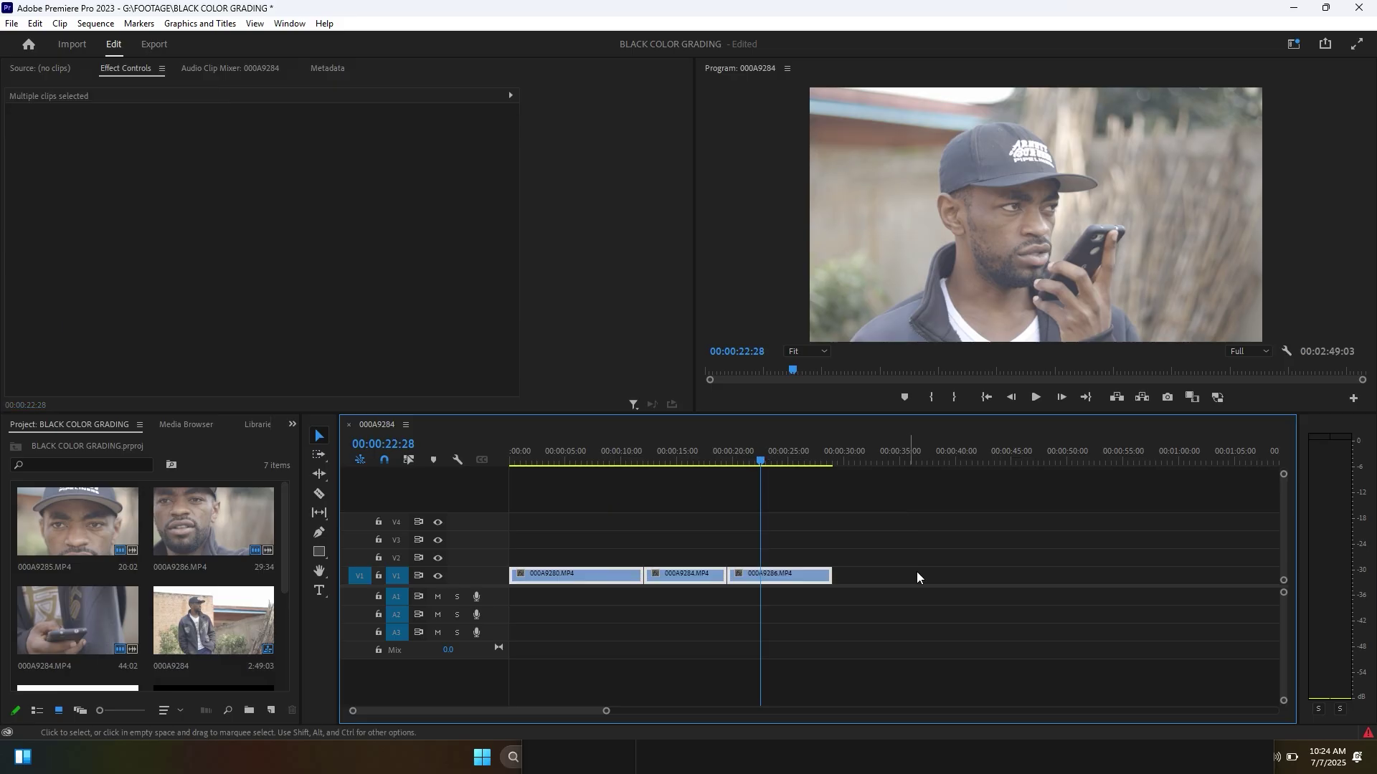
{"action": "left_click", "coordinate": [928, 567]}
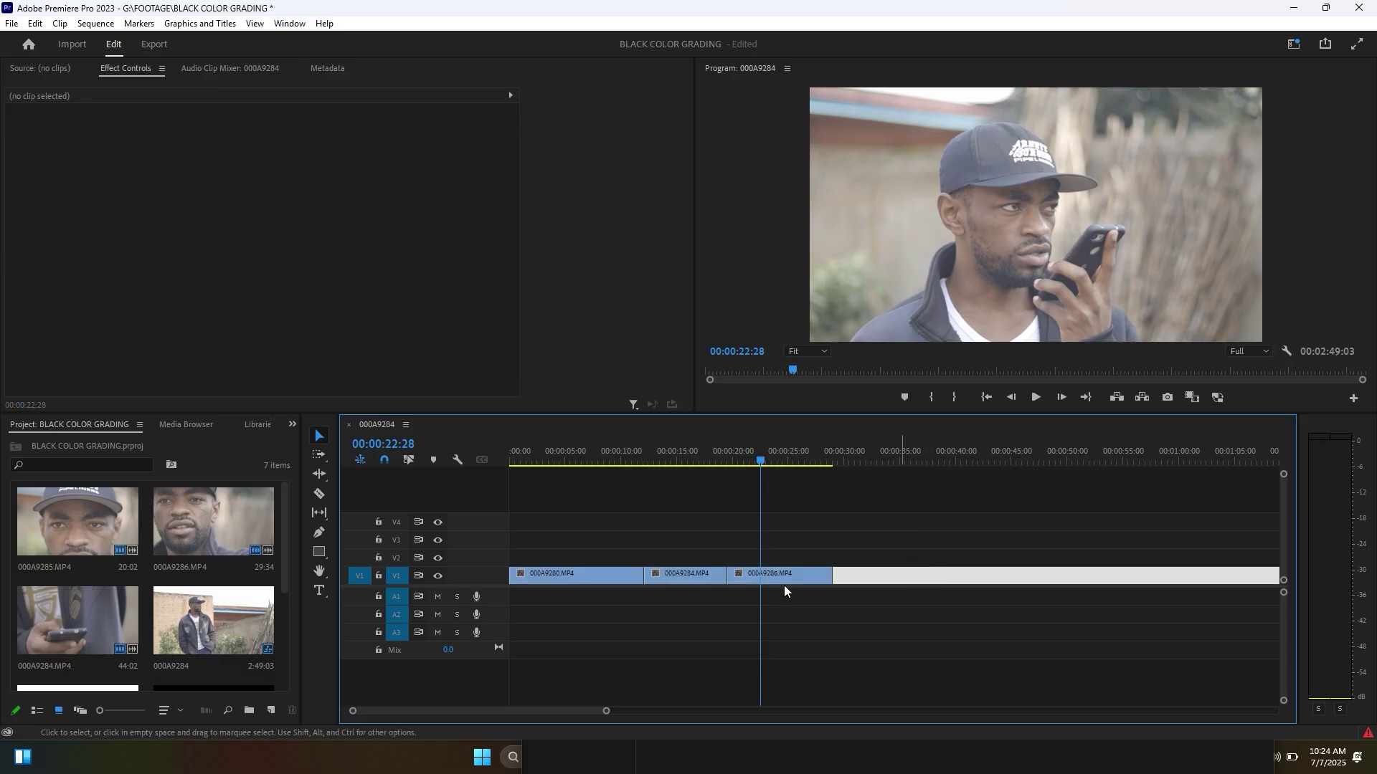
{"action": "left_click", "coordinate": [278, 715]}
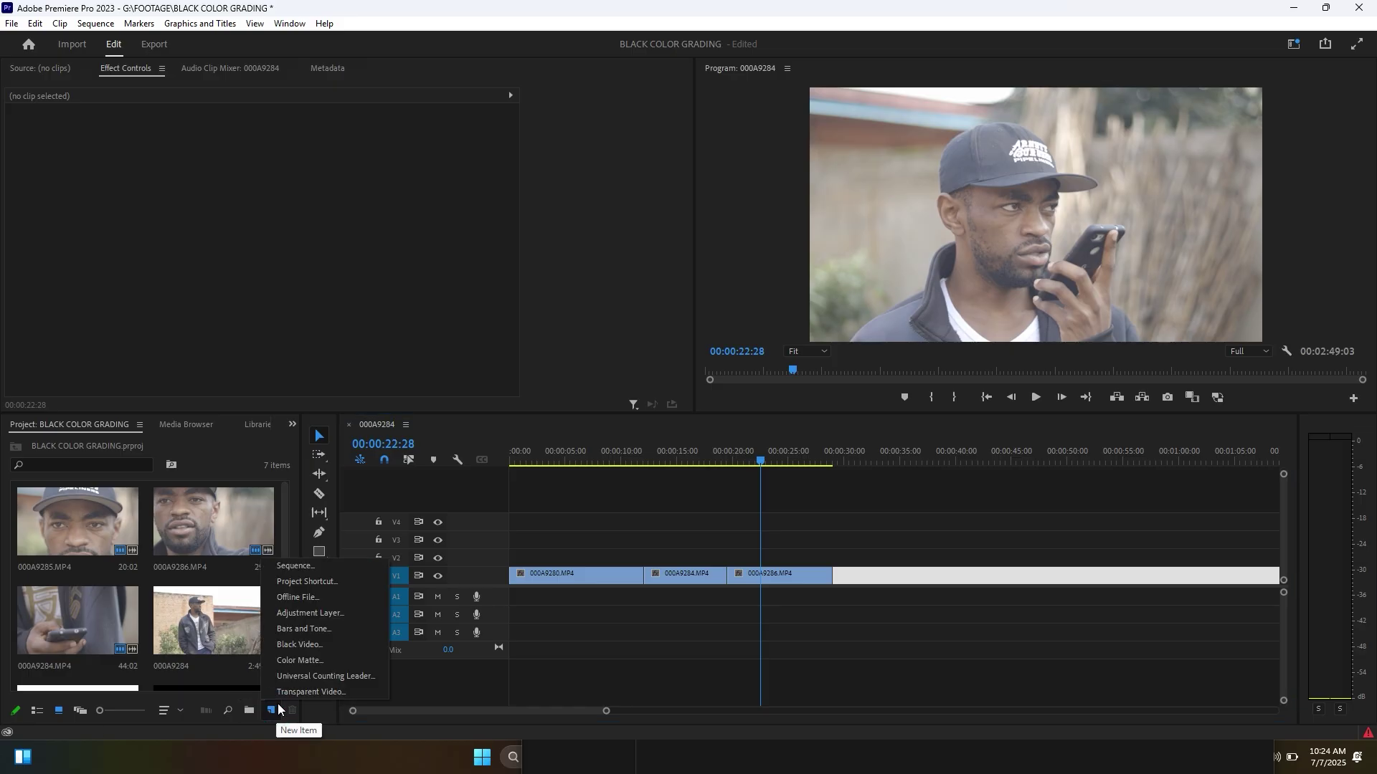
{"action": "left_click", "coordinate": [336, 629]}
{"action": "left_click", "coordinate": [789, 478]}
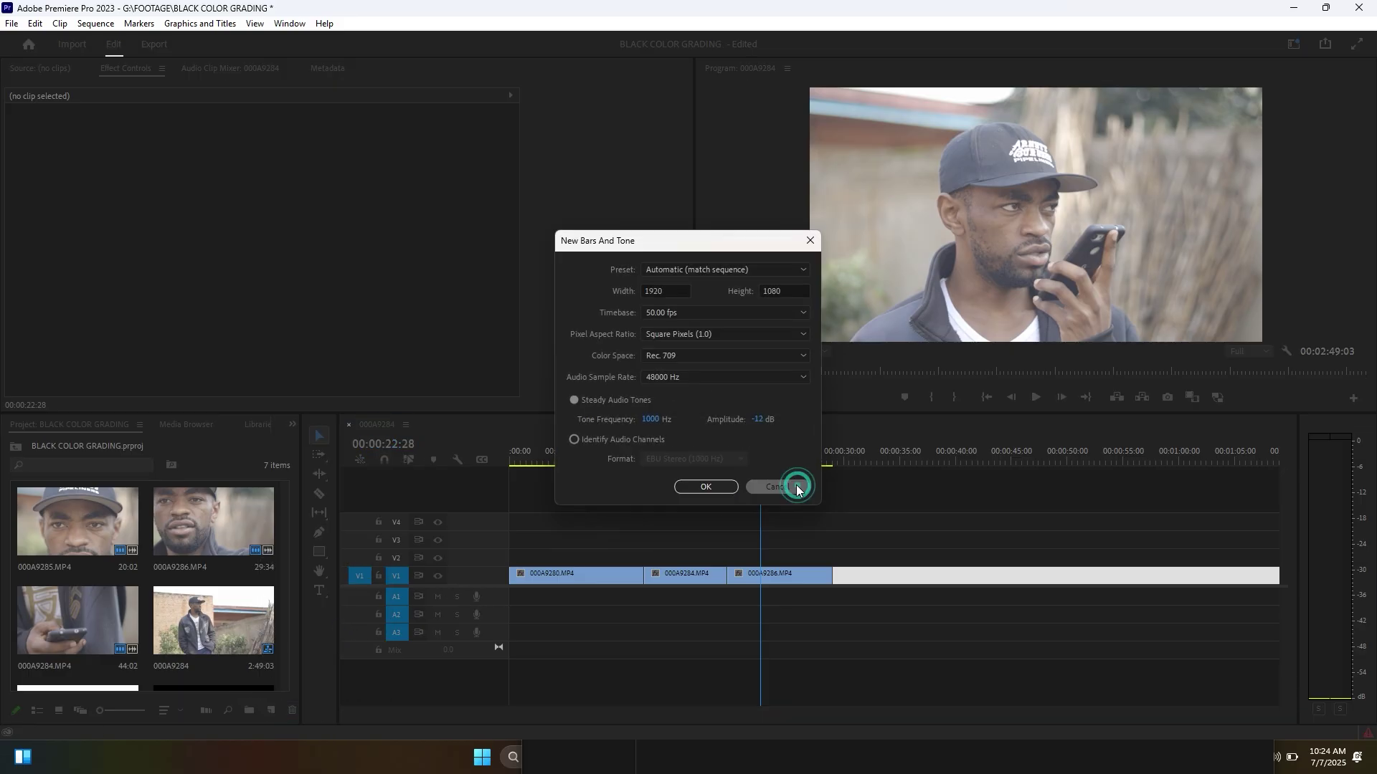
- Create a 1920 × 1080, 50 fps adjustment layer and place it on V2 across the full length of the three clips
{"action": "left_click", "coordinate": [271, 711]}
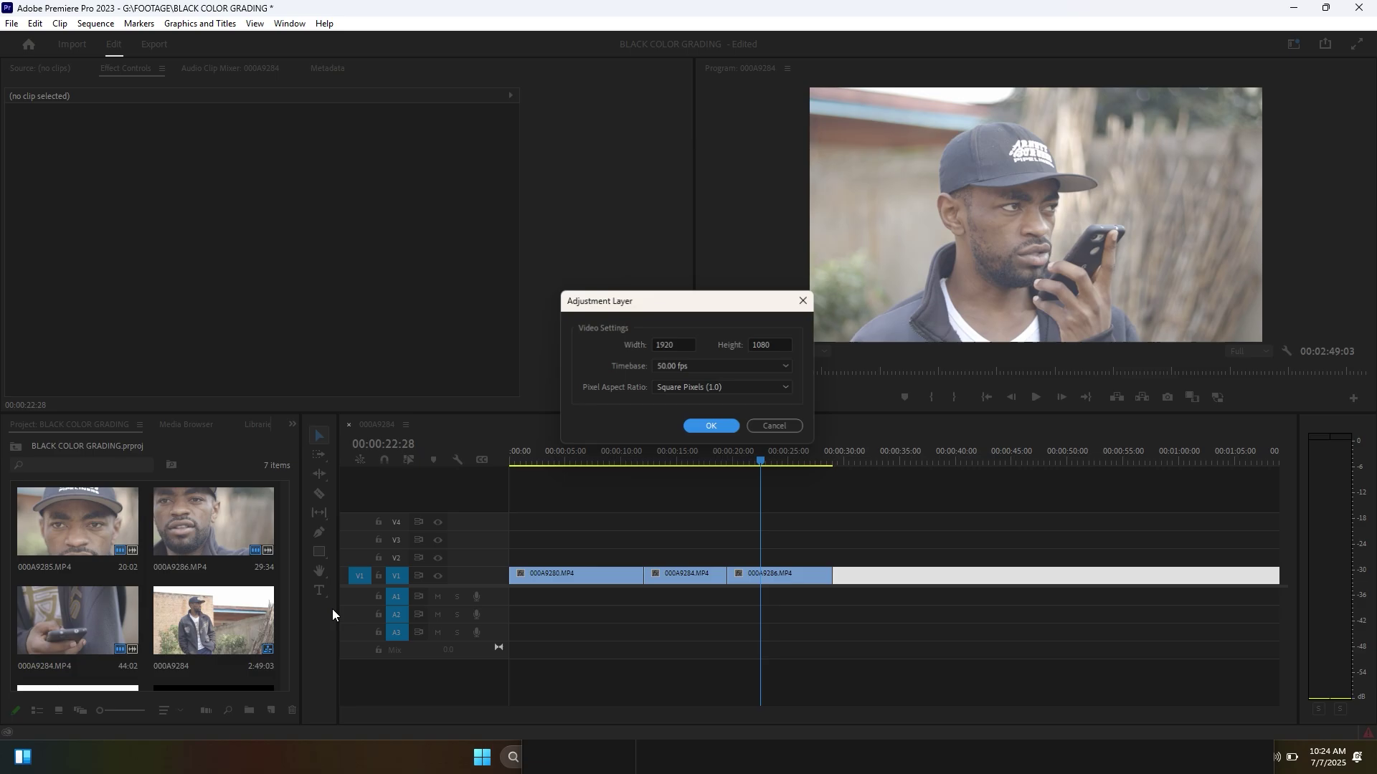
{"action": "left_click", "coordinate": [335, 614]}
{"action": "left_click", "coordinate": [712, 428]}
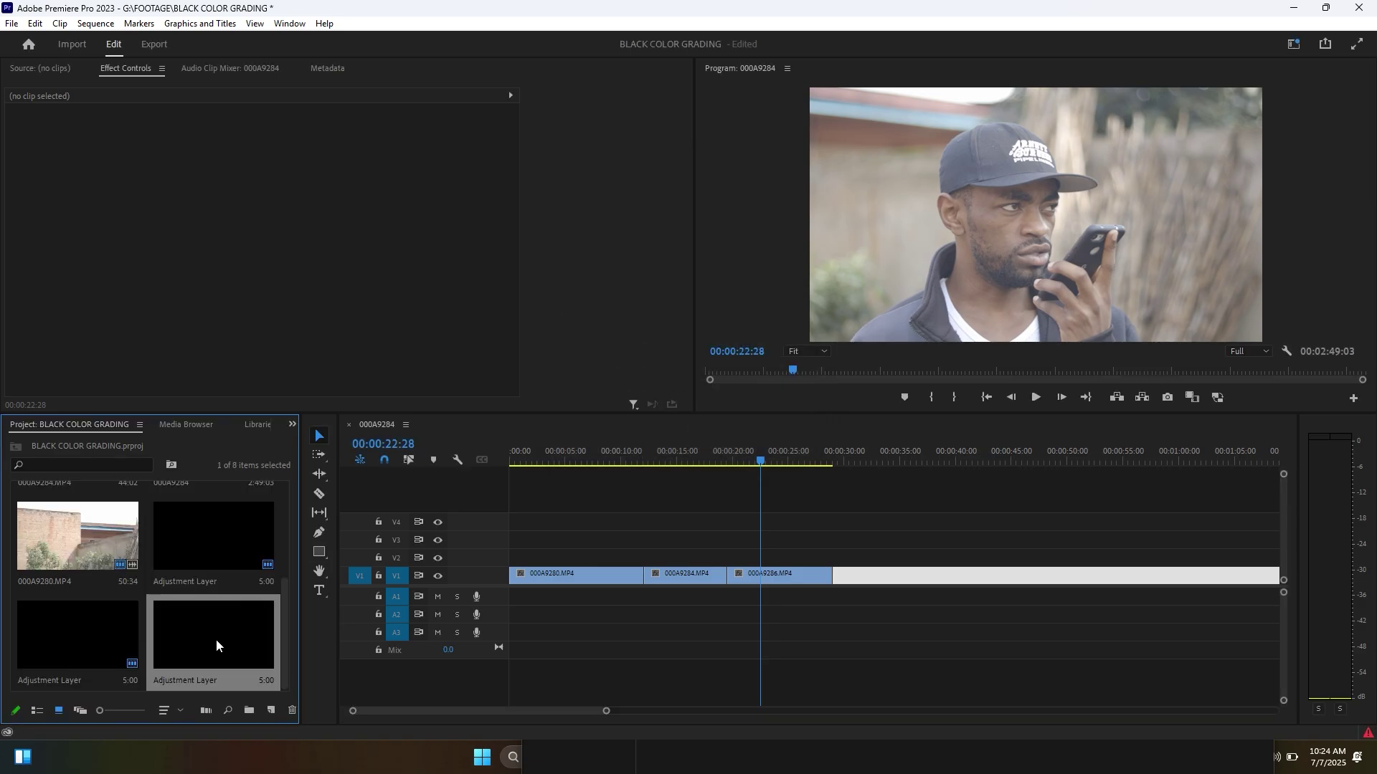
{"action": "left_click_drag", "start_coordinate": [215, 642], "coordinate": [829, 557]}
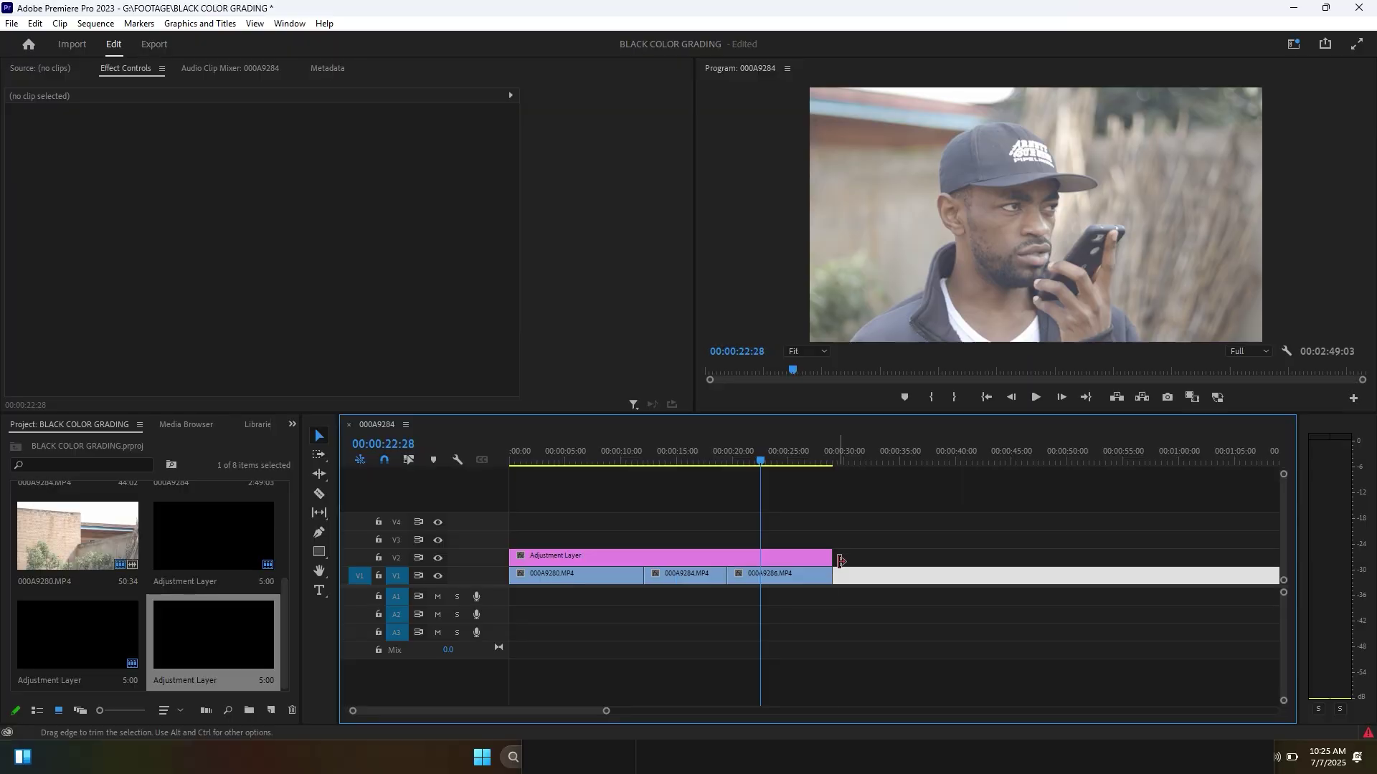
- Select the adjustment layer on V2 and switch to the Color workspace
{"action": "left_click", "coordinate": [789, 562]}
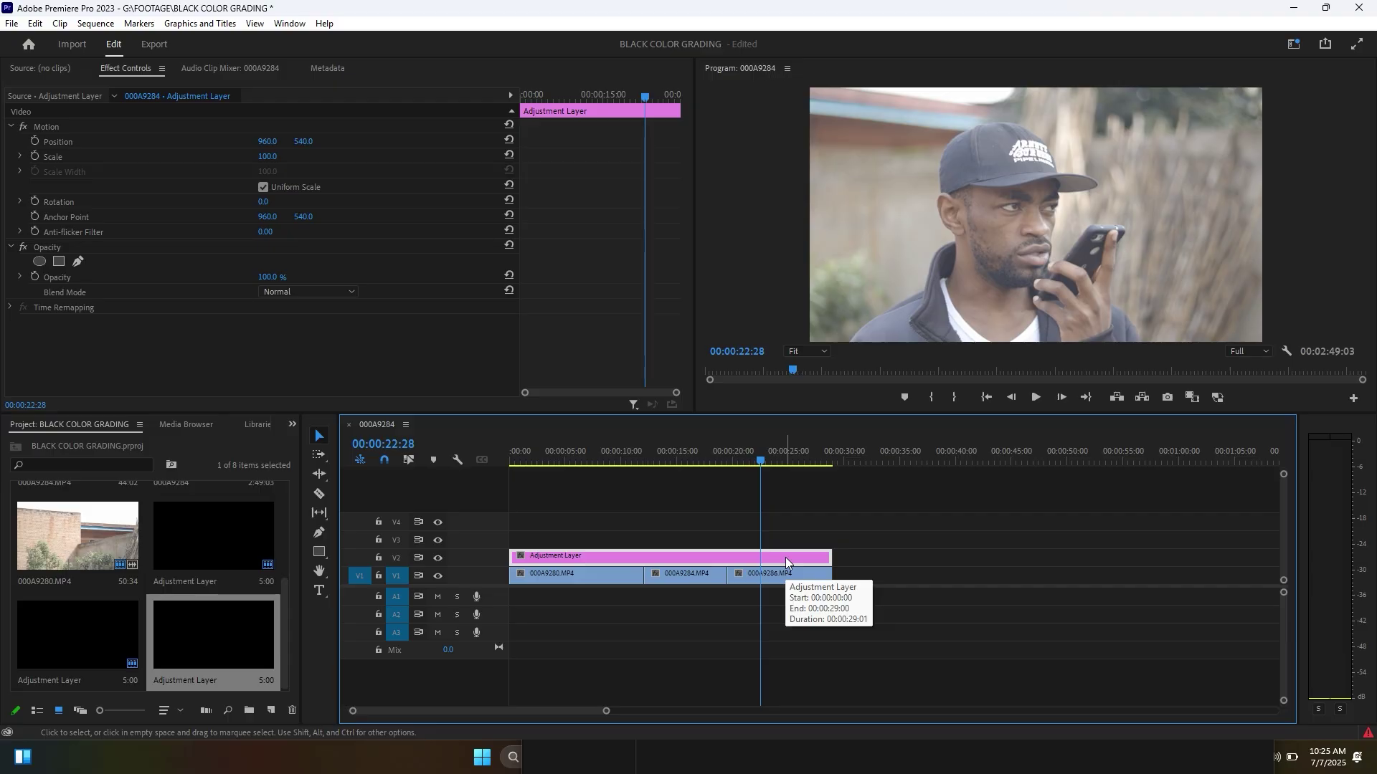
{"action": "left_click", "coordinate": [1292, 46]}
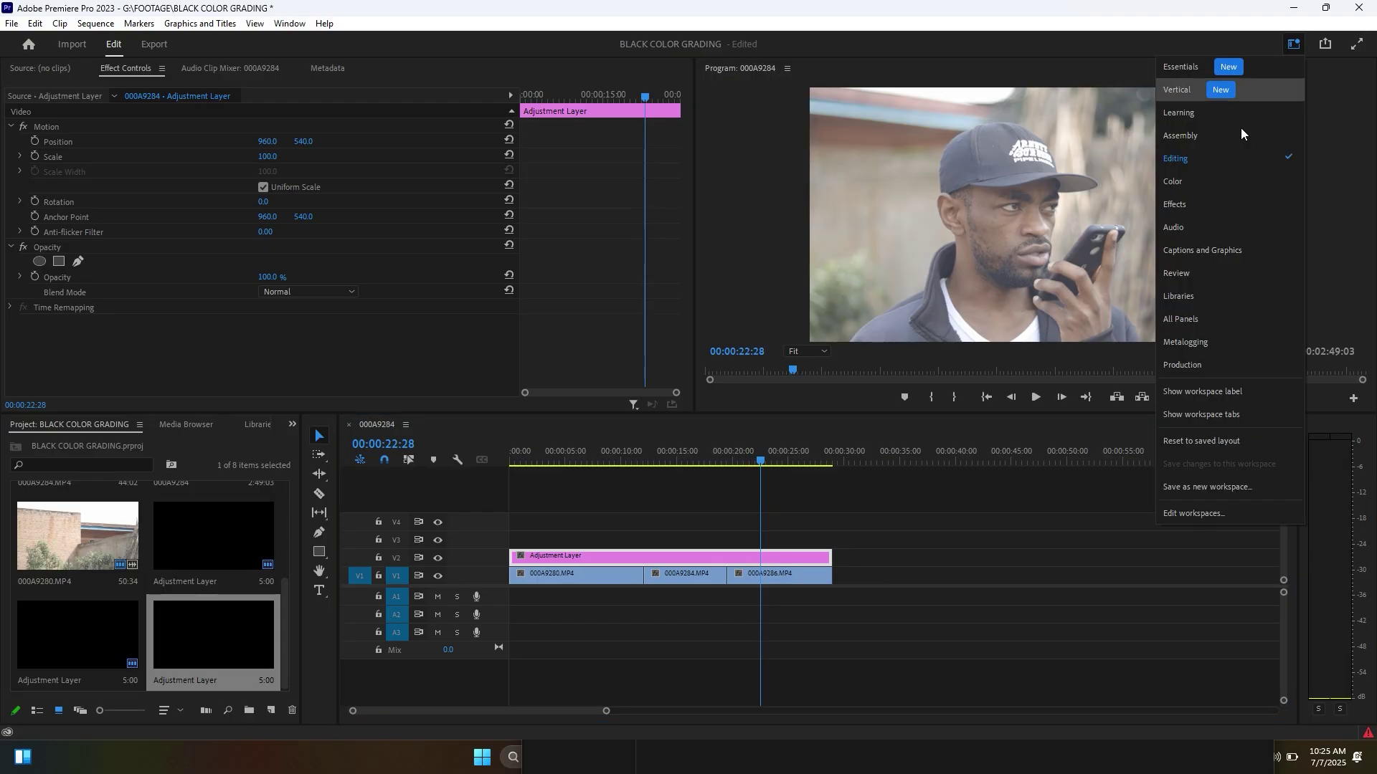
{"action": "left_click", "coordinate": [1175, 182]}
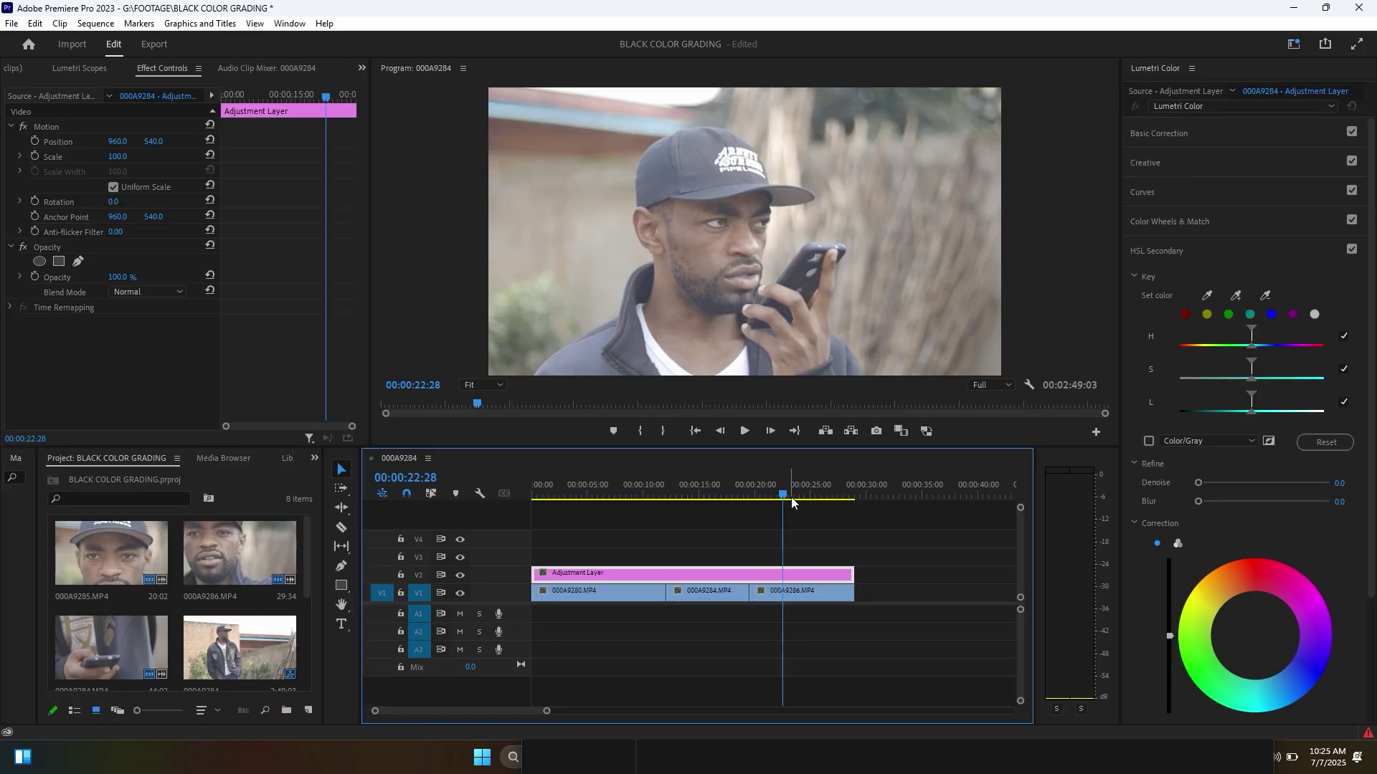
- Open the Lumetri Hue Saturation Curves and park the playhead at 00:00:08:20 in the first clip
{"action": "key", "text": "space"}
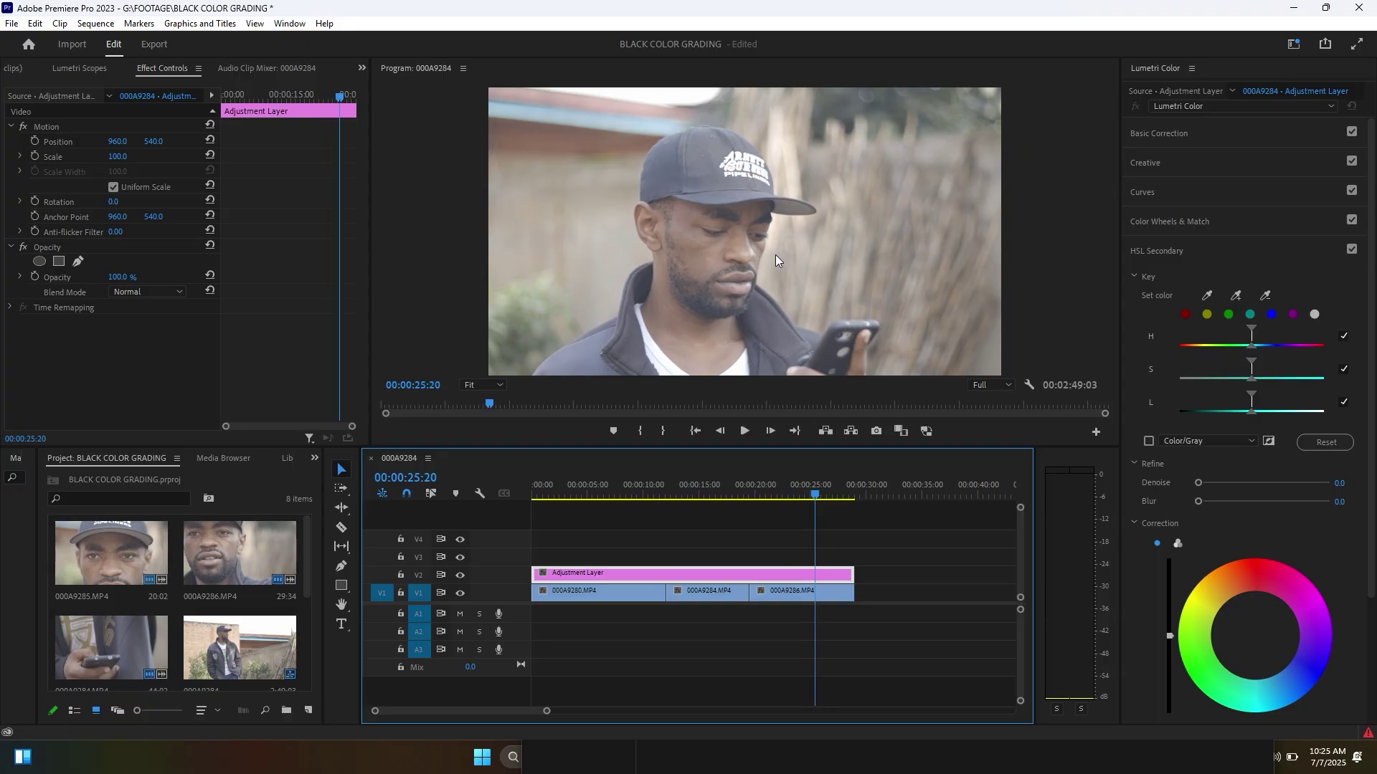
{"action": "left_click", "coordinate": [1164, 223]}
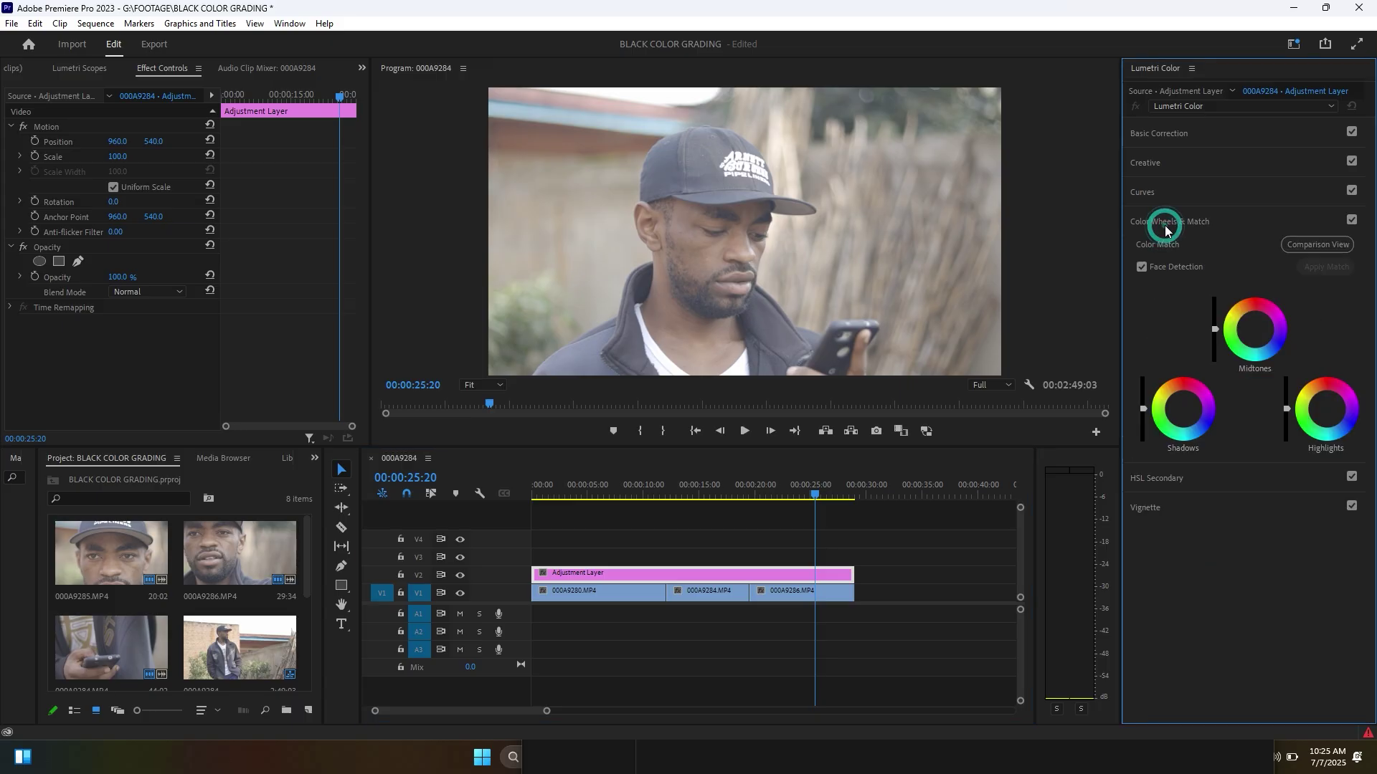
{"action": "left_click", "coordinate": [1148, 192]}
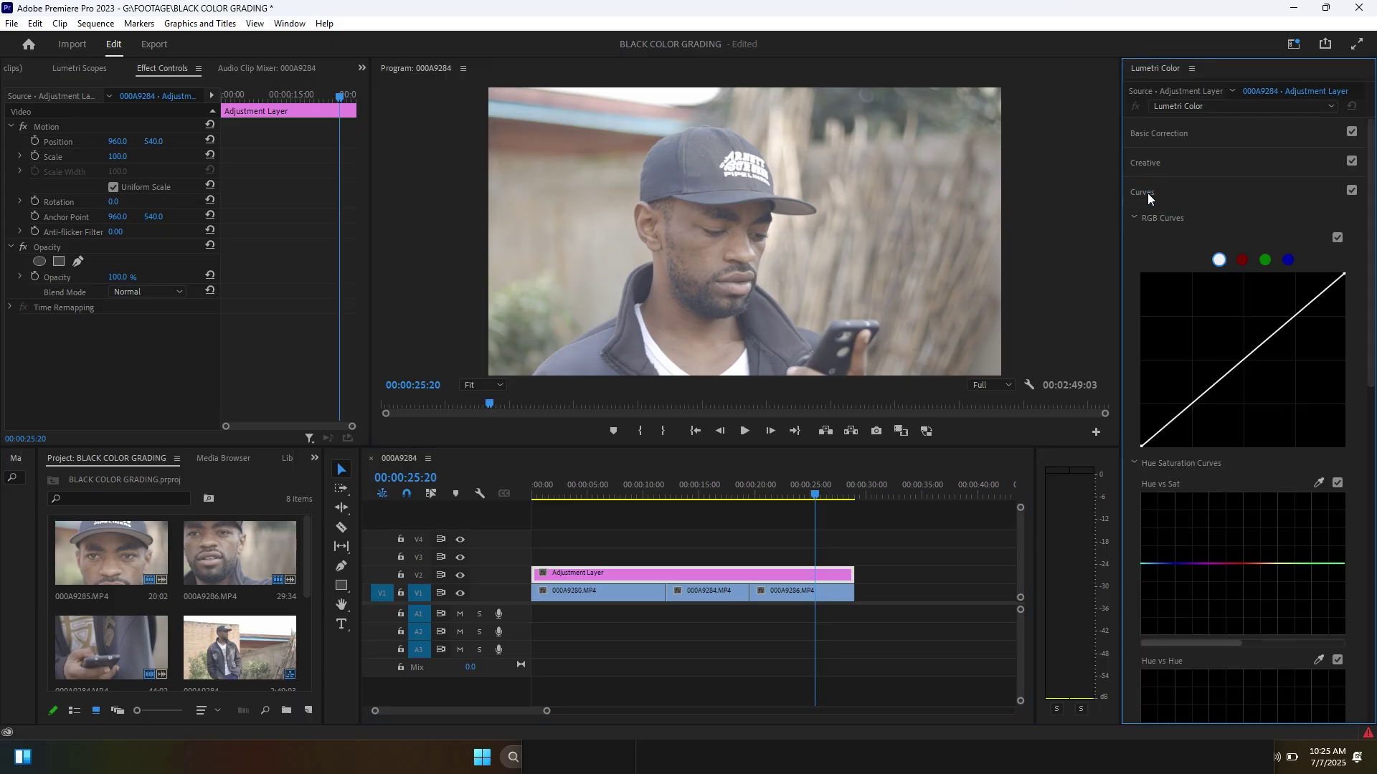
{"action": "scroll", "coordinate": [1213, 290], "scroll_direction": "down", "scroll_amount": 5}
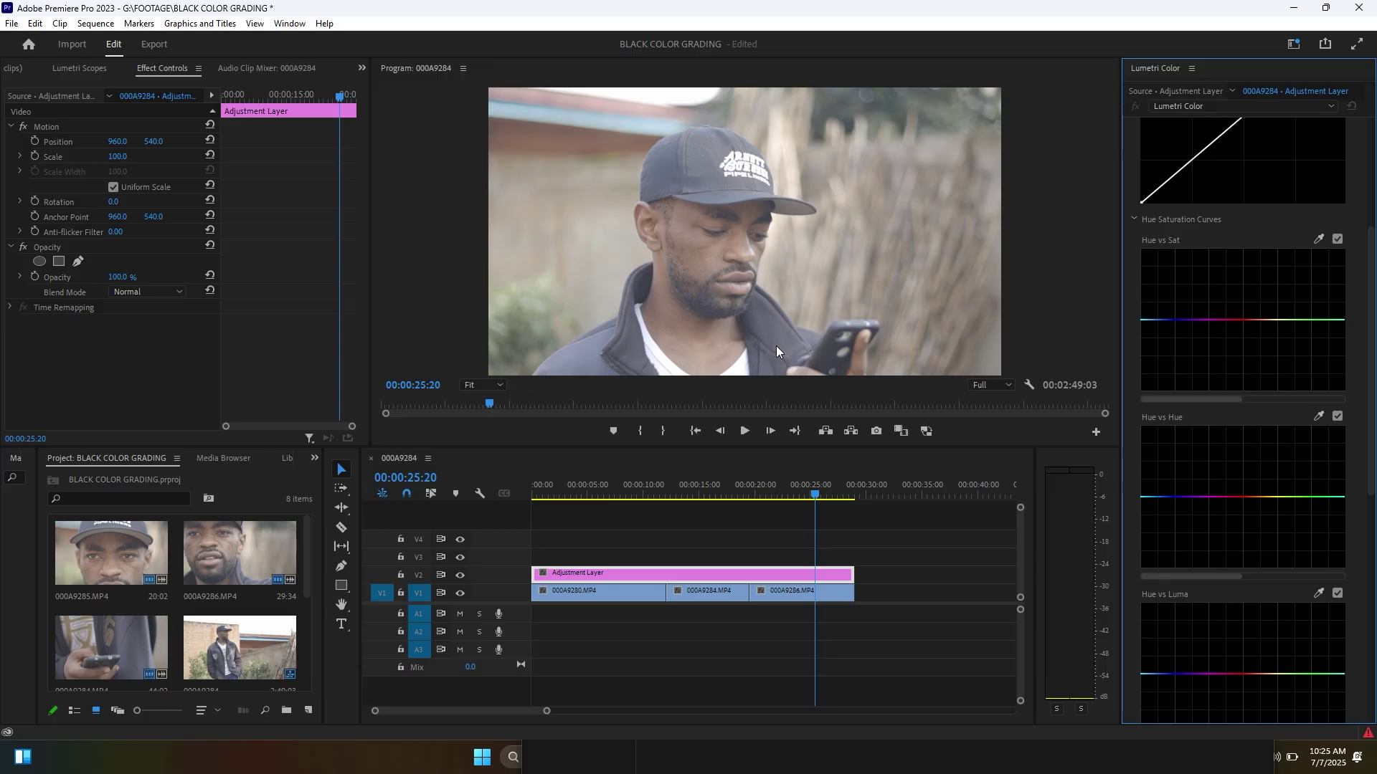
{"action": "left_click_drag", "start_coordinate": [737, 488], "coordinate": [627, 493]}
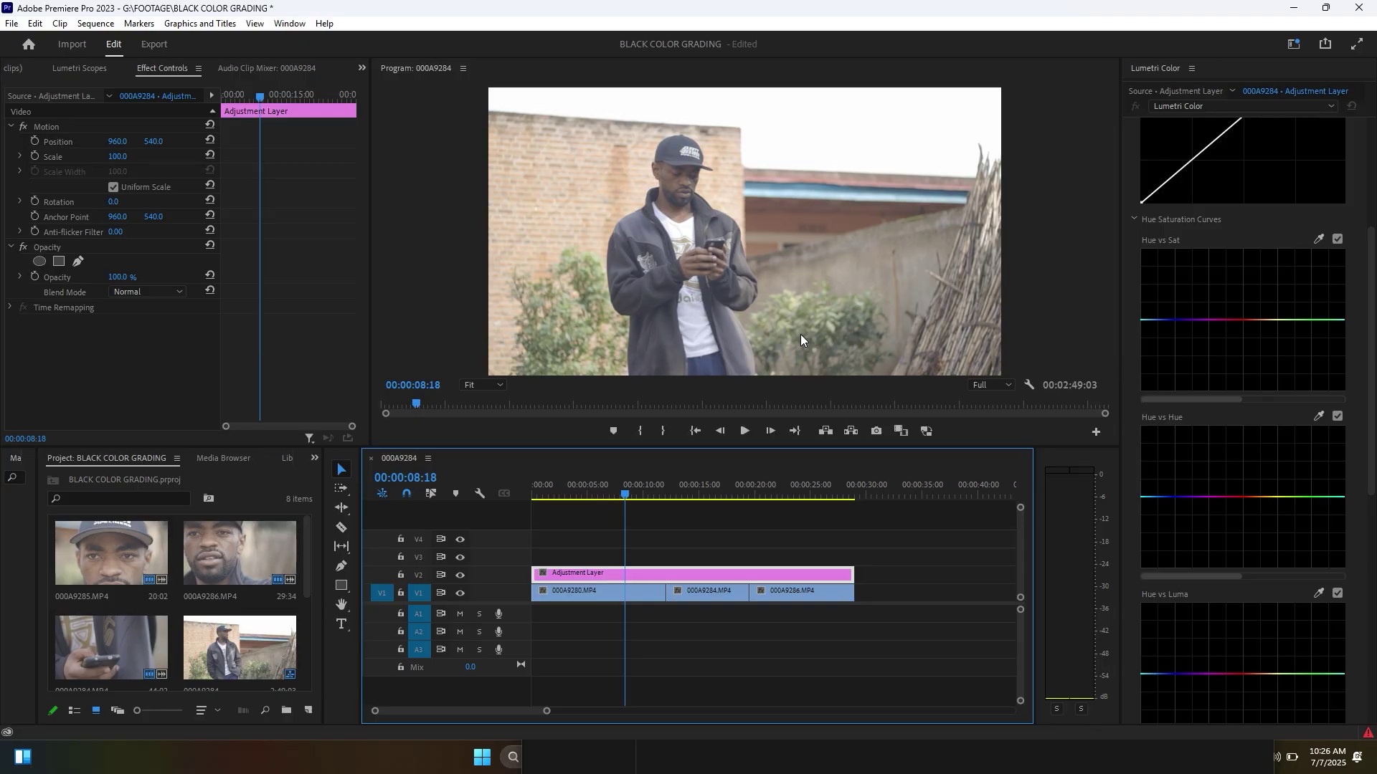
{"action": "key", "text": "Right"}
{"action": "key", "text": "Right"}
{"action": "scroll", "coordinate": [1219, 452], "scroll_direction": "down", "scroll_amount": 1}
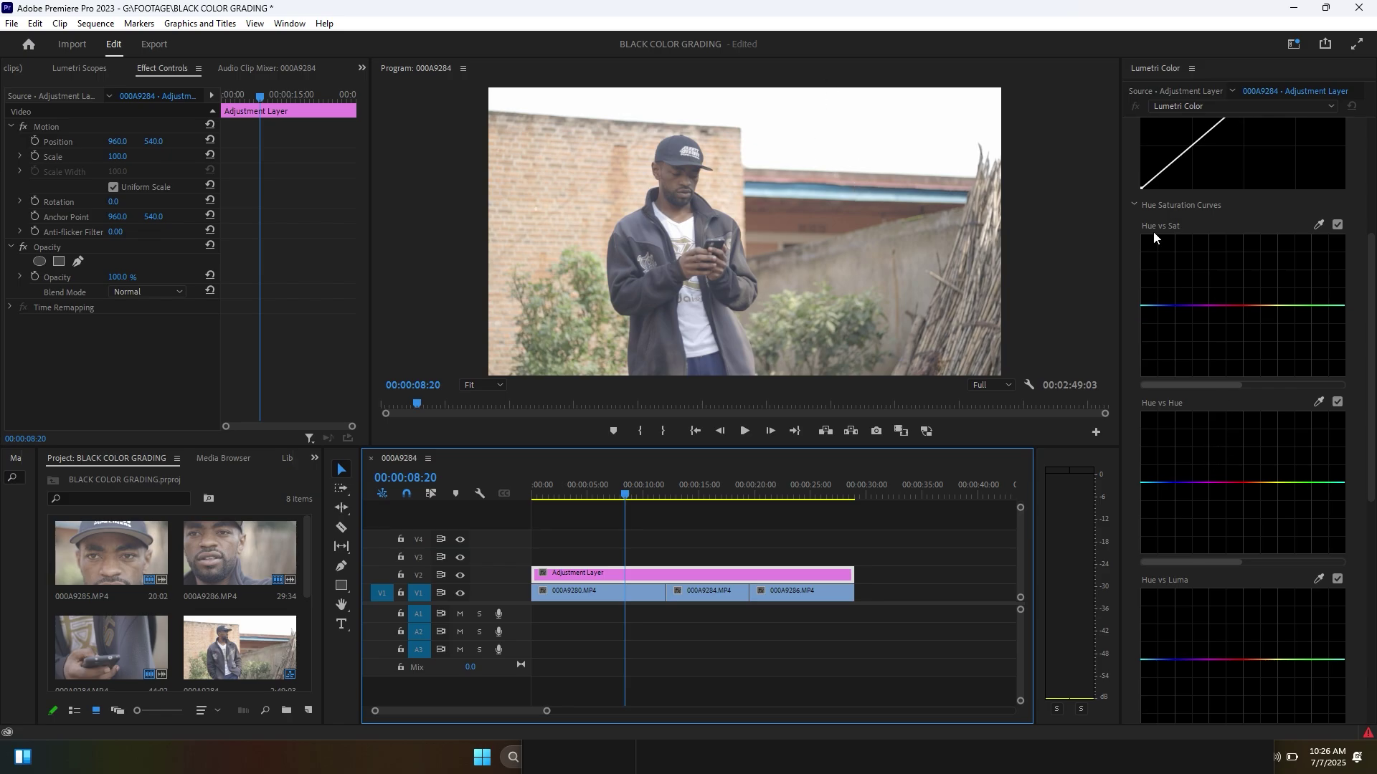
- In the Hue vs Sat curve, anchor purple, orange-yellow and green, and pull the blue and yellow points down to desaturate those hues
{"action": "left_click", "coordinate": [1195, 308]}
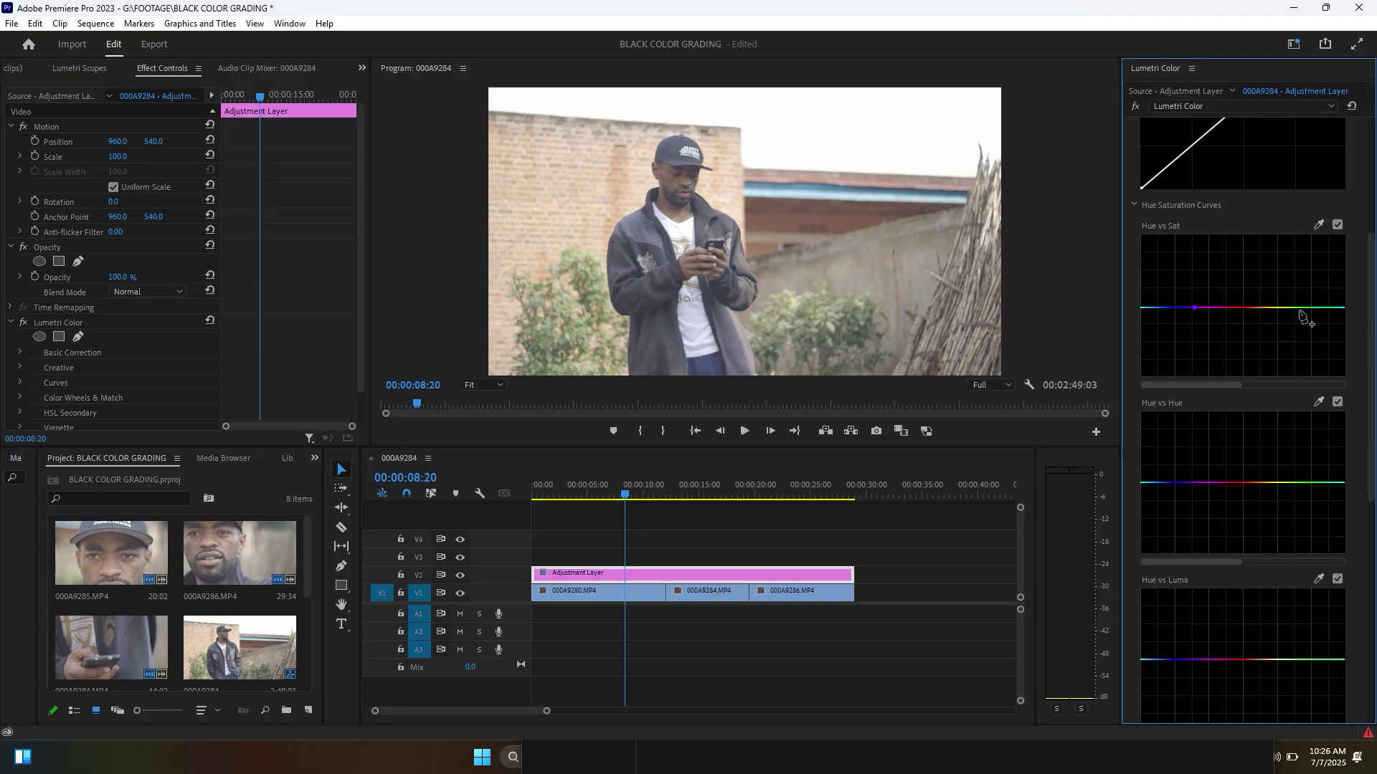
{"action": "left_click", "coordinate": [1323, 309]}
{"action": "left_click_drag", "start_coordinate": [1161, 307], "coordinate": [1170, 255]}
{"action": "left_click_drag", "start_coordinate": [1165, 275], "coordinate": [1152, 357]}
{"action": "left_click", "coordinate": [1275, 309]}
{"action": "left_click_drag", "start_coordinate": [1297, 315], "coordinate": [1275, 362]}
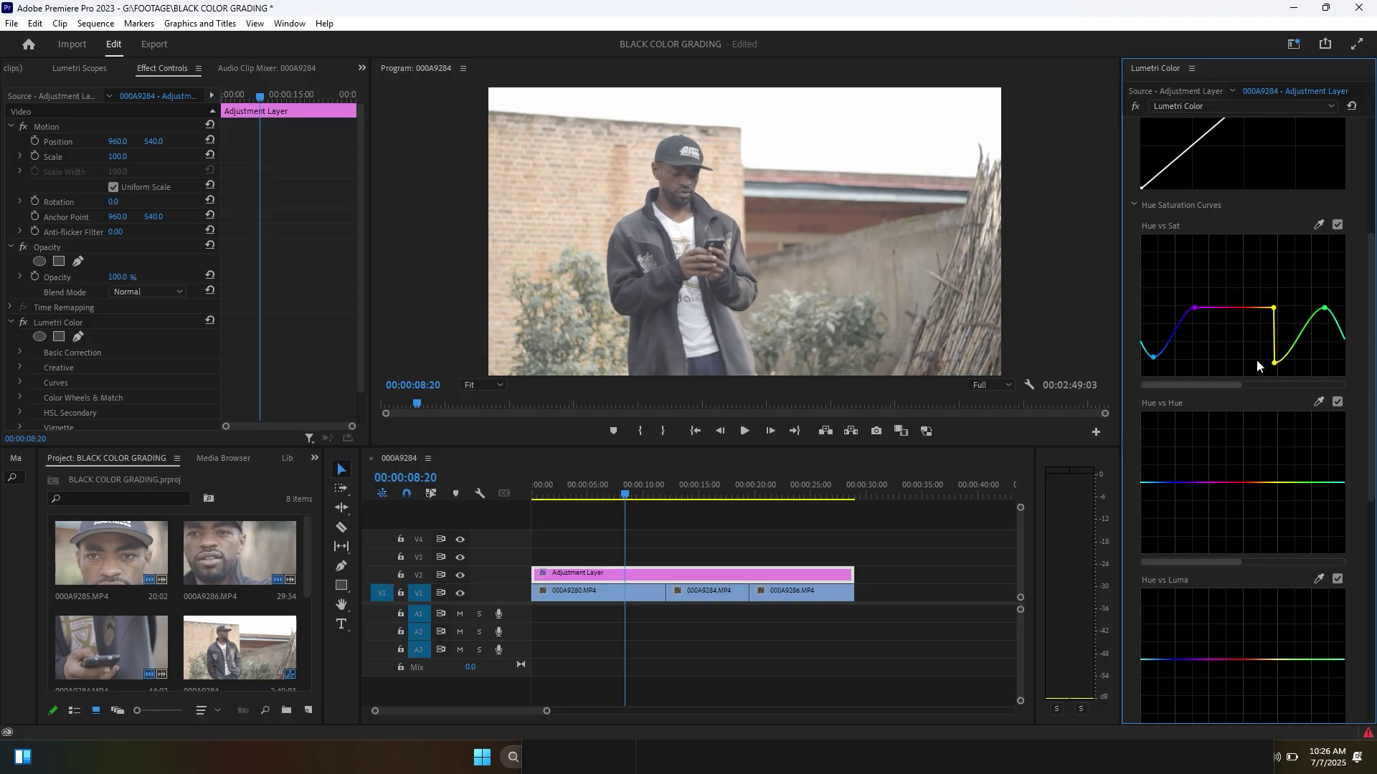
{"action": "left_click_drag", "start_coordinate": [1274, 363], "coordinate": [1274, 357]}
- In the Hue vs Hue curve, anchor orange-yellow and green, and pull the yellow point between them down to shift the foliage hue
{"action": "scroll", "coordinate": [1243, 365], "scroll_direction": "down", "scroll_amount": 2}
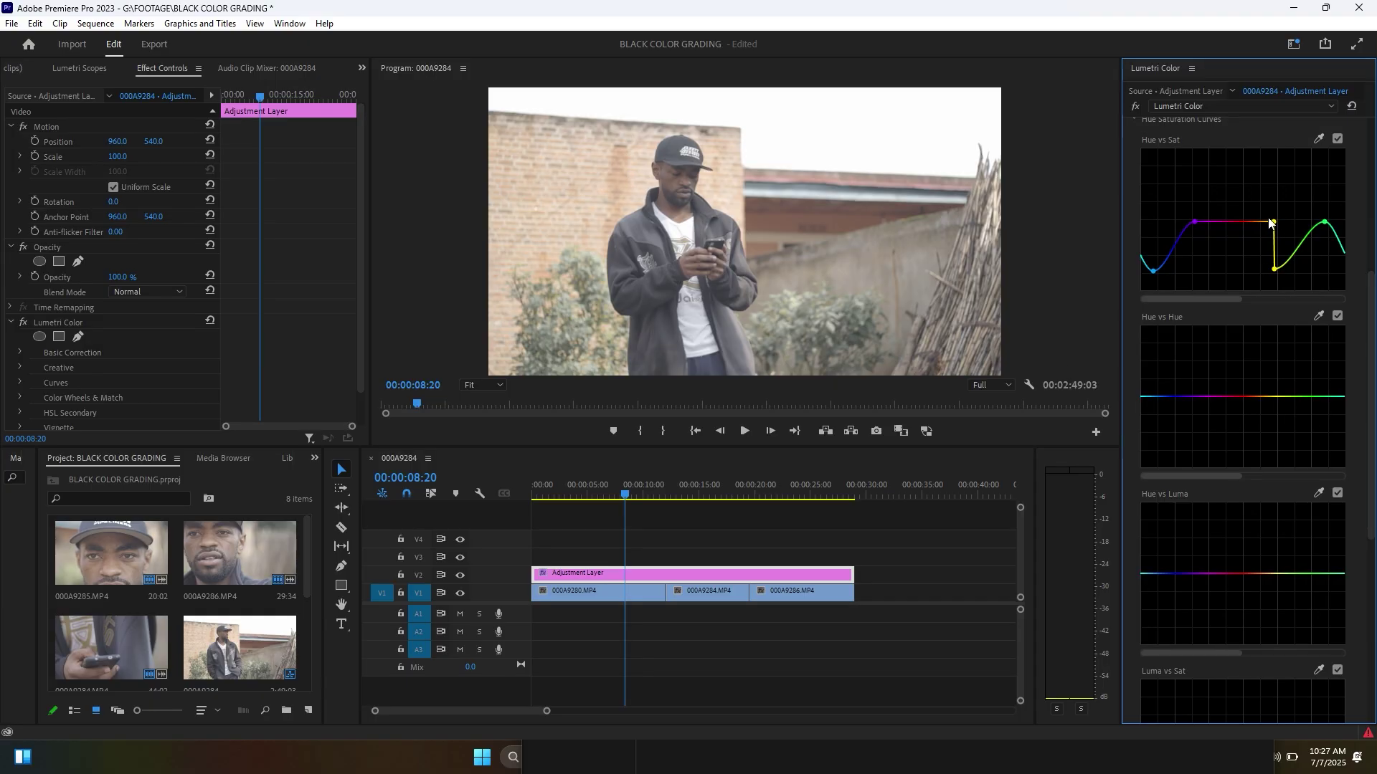
{"action": "left_click", "coordinate": [1269, 397]}
{"action": "left_click", "coordinate": [1328, 397]}
{"action": "left_click_drag", "start_coordinate": [1287, 399], "coordinate": [1278, 442]}
- Add anchor points at purple, green and orange-yellow on the Hue vs Luma curve
{"action": "scroll", "coordinate": [1177, 516], "scroll_direction": "down", "scroll_amount": 2}
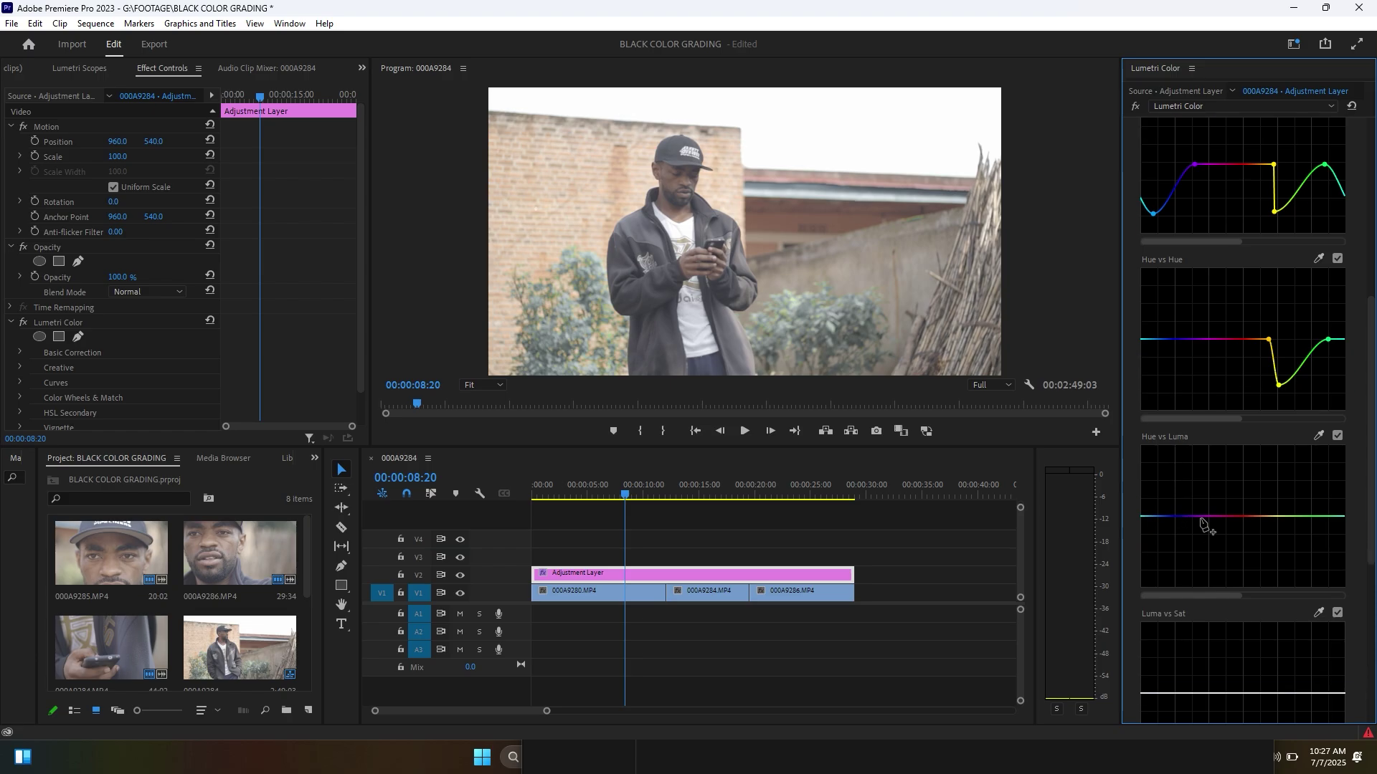
{"action": "left_click", "coordinate": [1199, 516]}
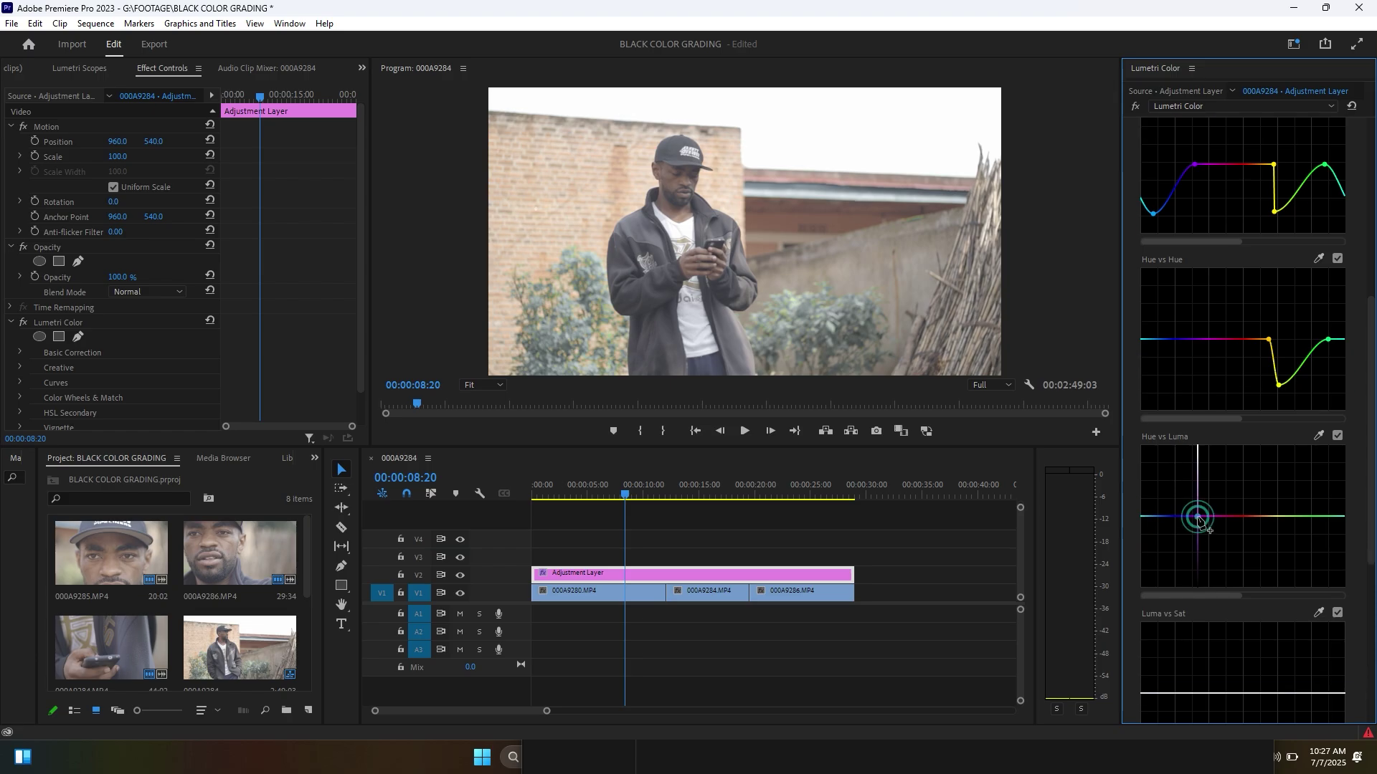
{"action": "left_click", "coordinate": [1326, 516]}
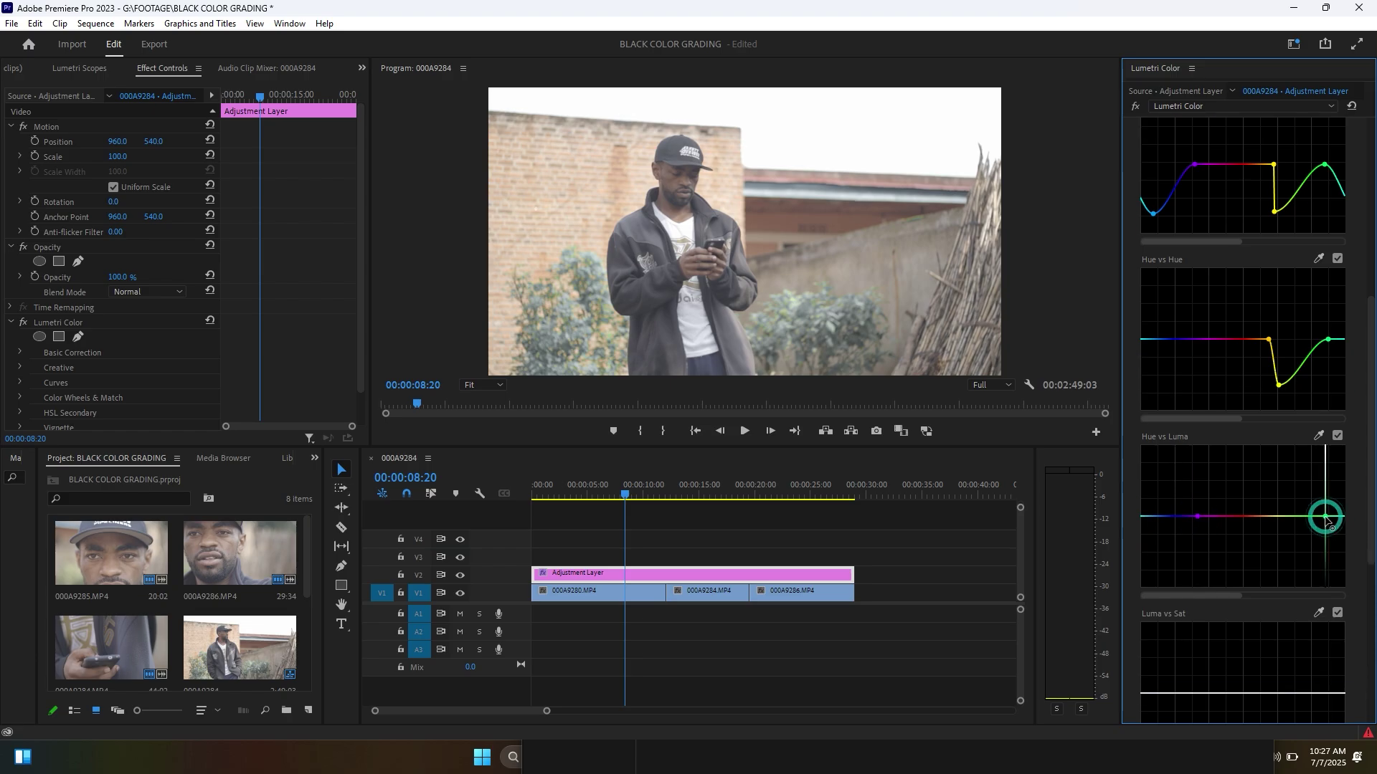
{"action": "left_click", "coordinate": [1268, 517]}
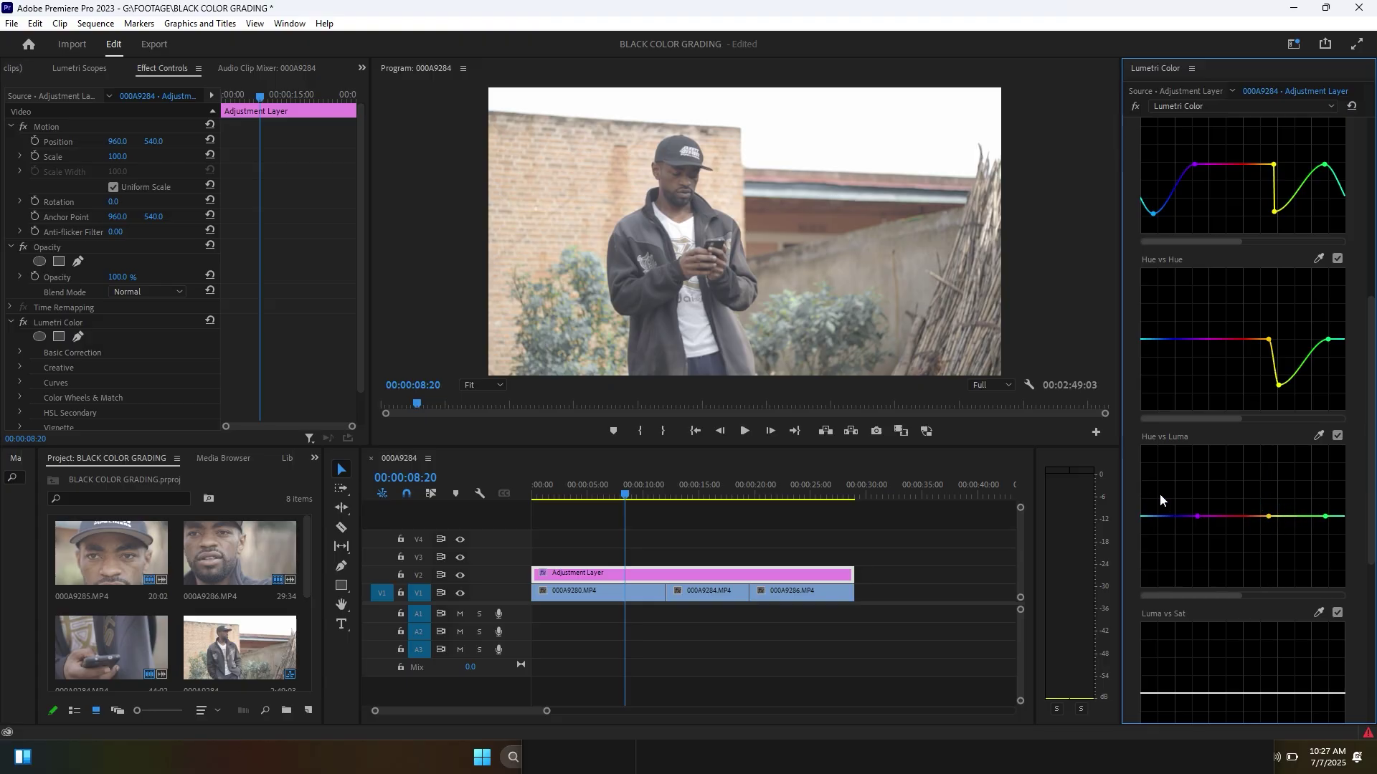
- Pull the blue point well down and the yellow point slightly down in the Hue vs Luma curve to darken those hues
{"action": "left_click", "coordinate": [1156, 519]}
{"action": "left_click_drag", "start_coordinate": [1162, 506], "coordinate": [1156, 563]}
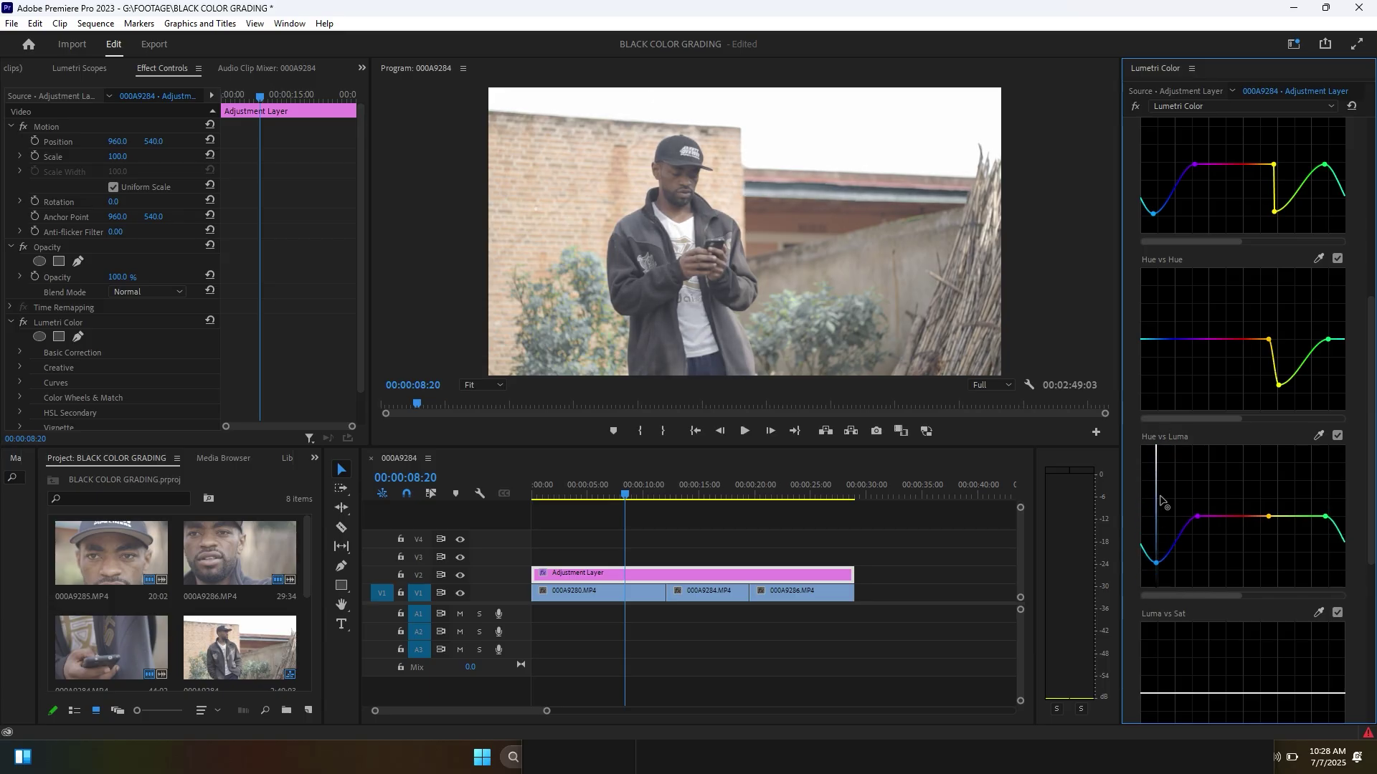
{"action": "left_click_drag", "start_coordinate": [1162, 502], "coordinate": [1160, 438]}
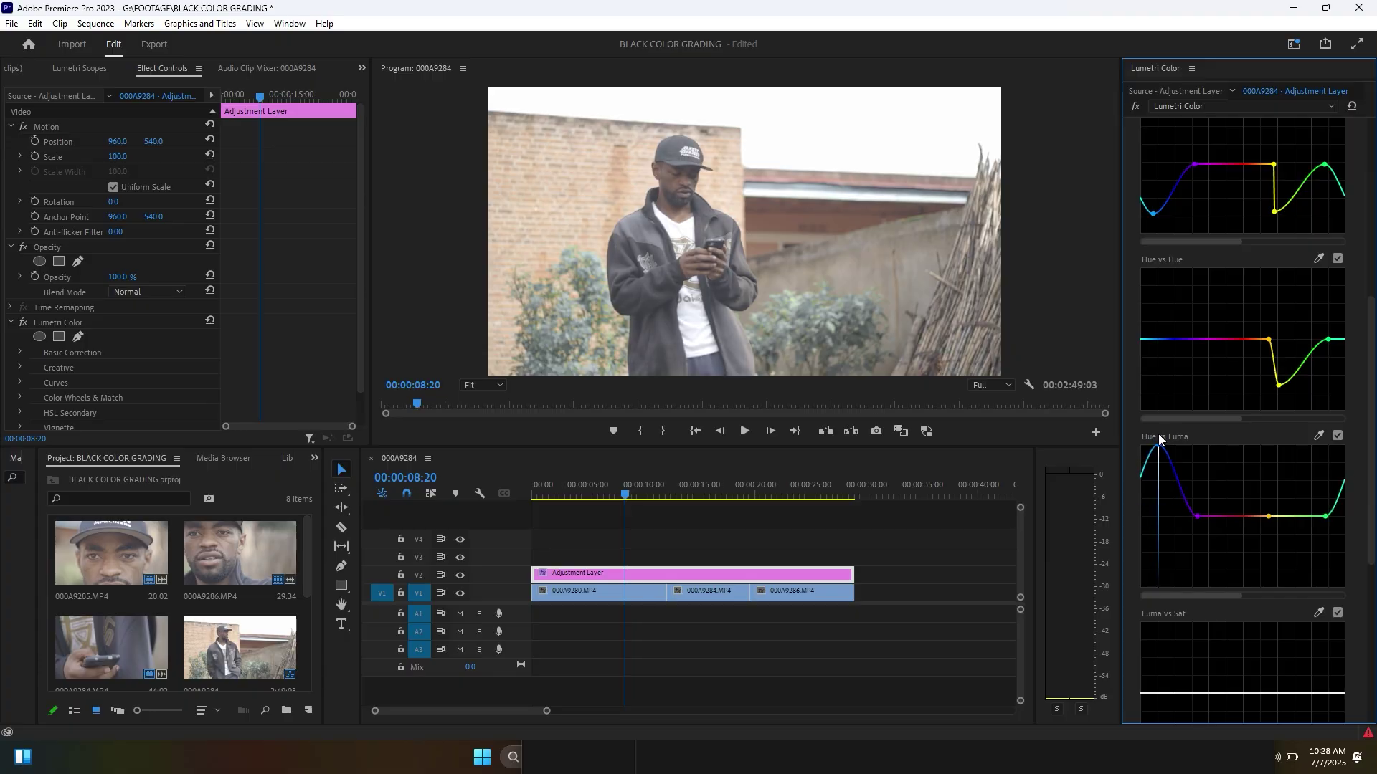
{"action": "left_click_drag", "start_coordinate": [1160, 439], "coordinate": [1154, 565]}
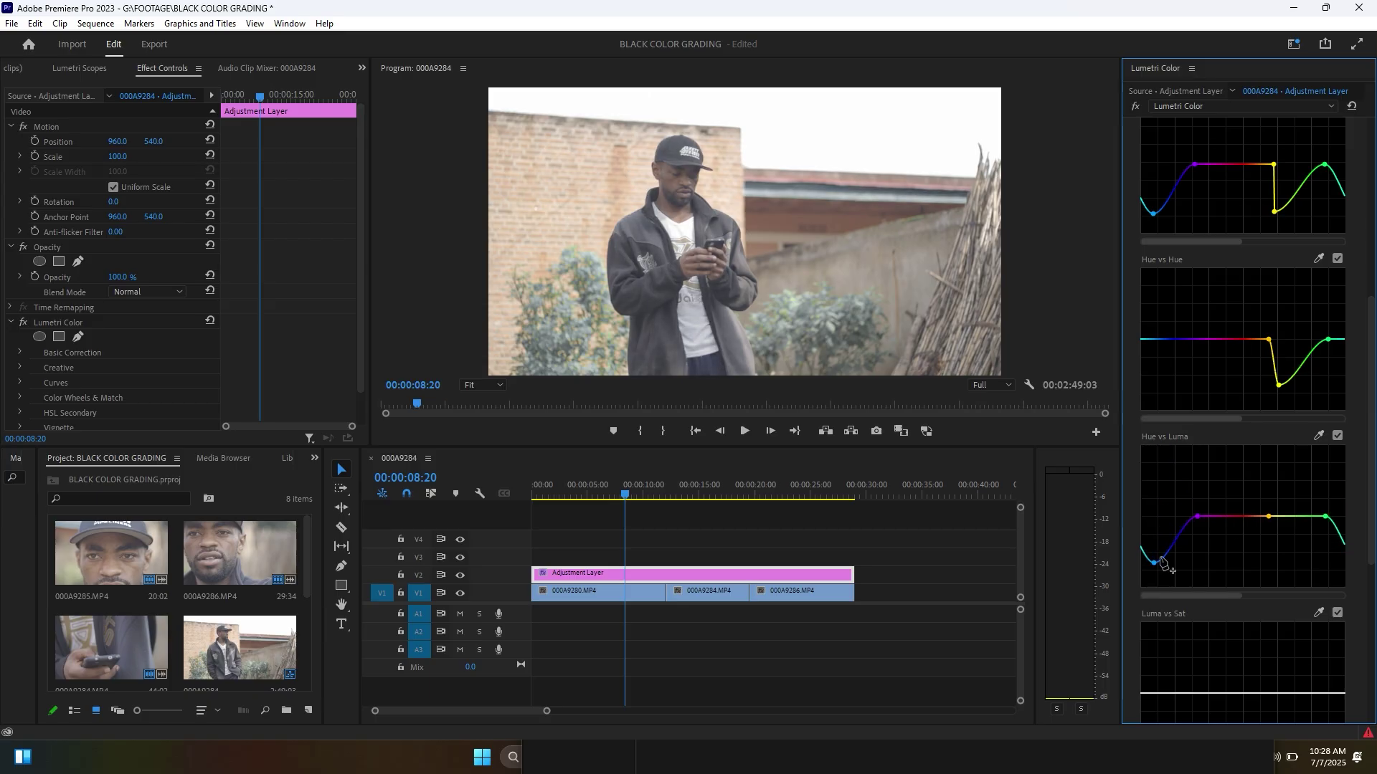
{"action": "left_click_drag", "start_coordinate": [1286, 517], "coordinate": [1278, 537]}
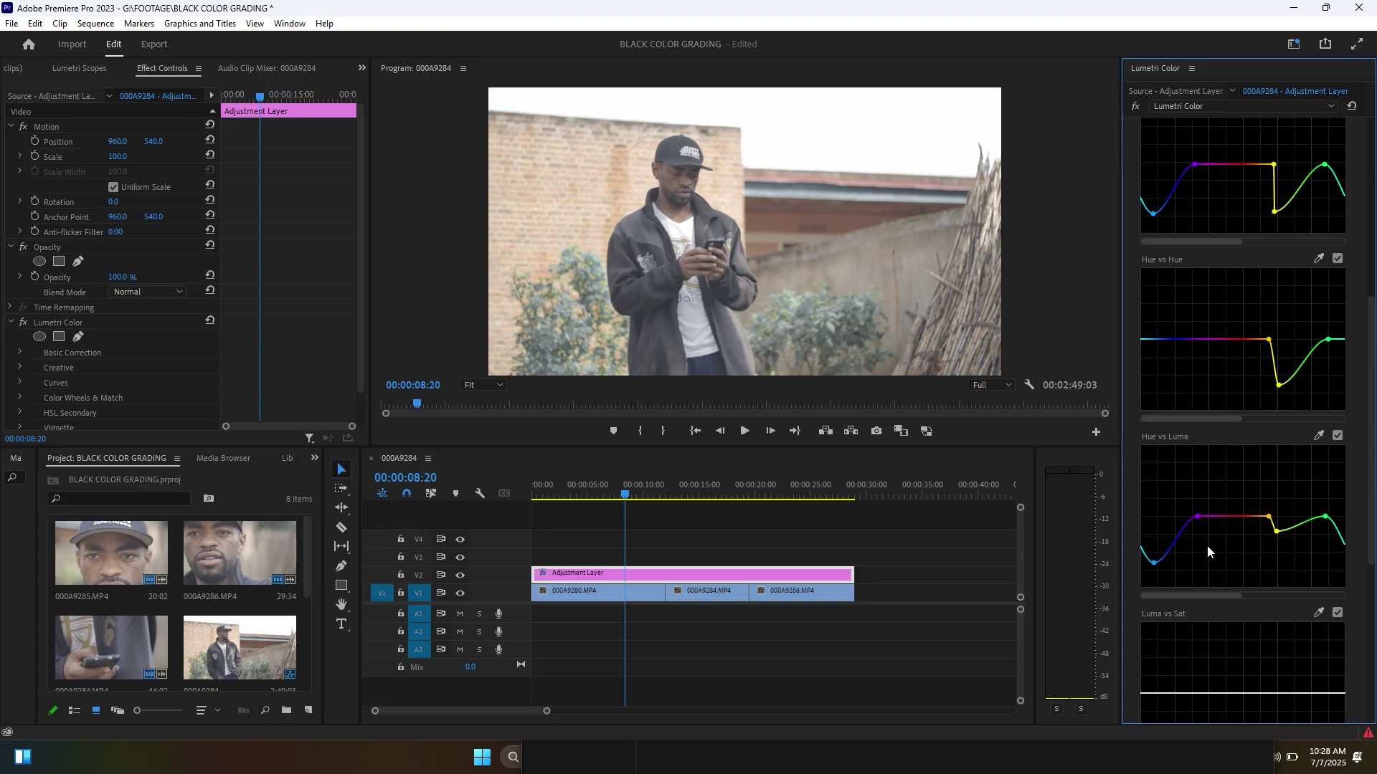
{"action": "left_click_drag", "start_coordinate": [1155, 563], "coordinate": [1156, 566]}
- Check the grade on the second and third clips, switching V2 visibility off and on to compare before and after
{"action": "left_click", "coordinate": [733, 492]}
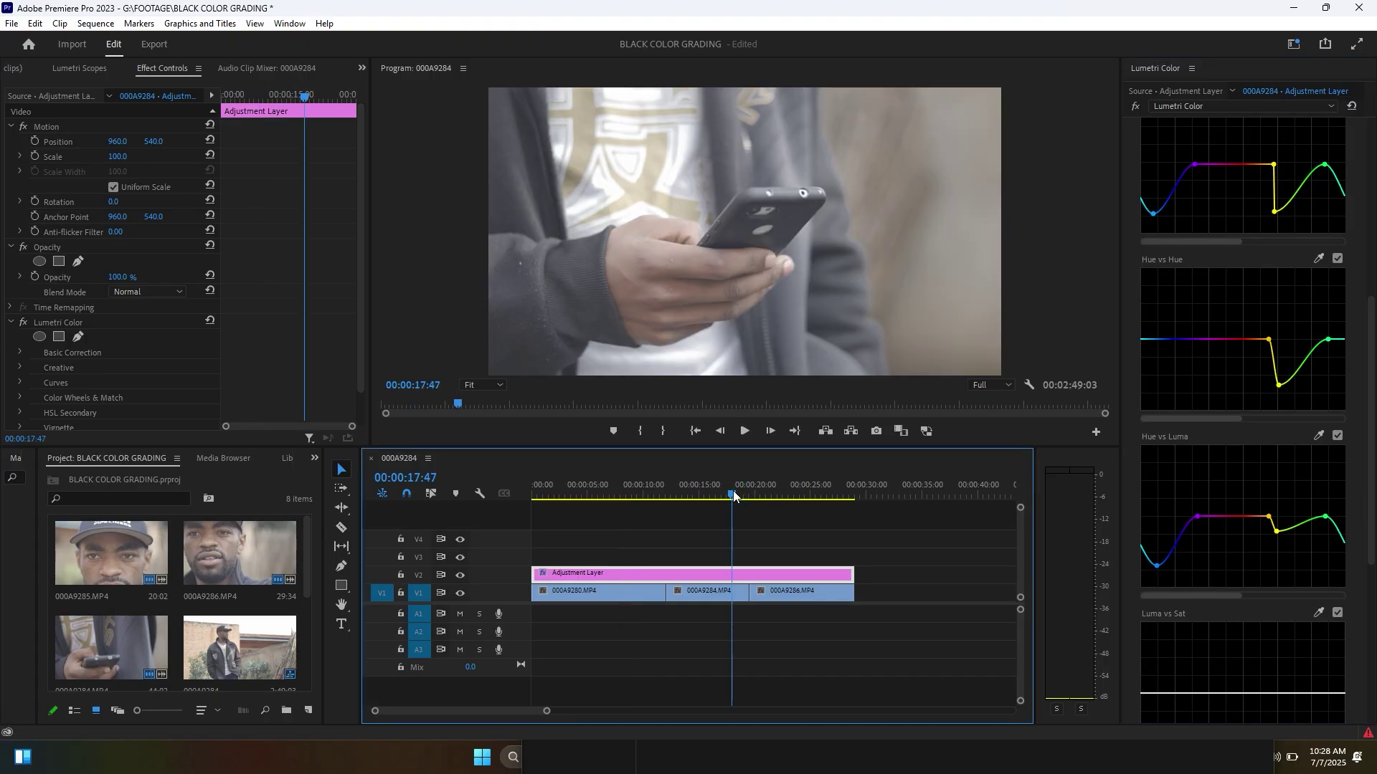
{"action": "left_click", "coordinate": [776, 490]}
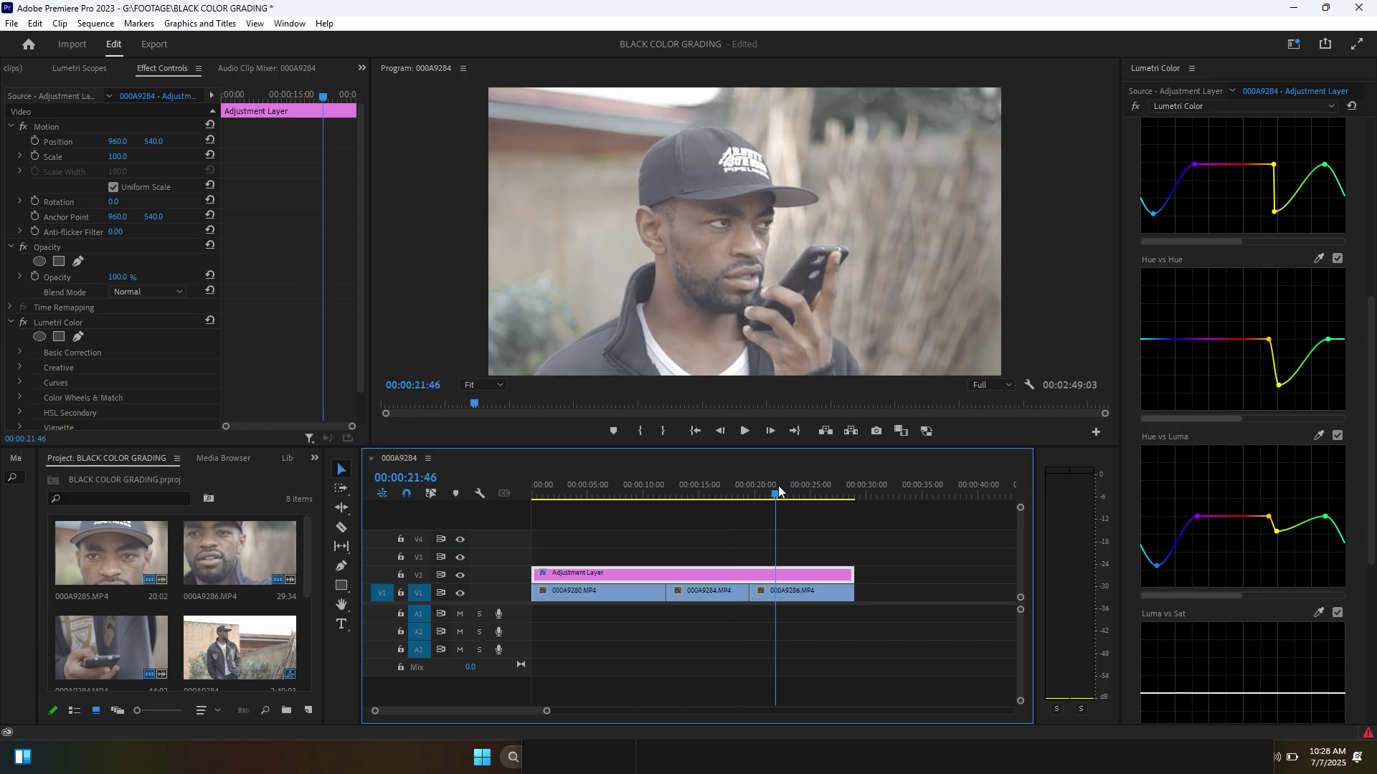
{"action": "left_click", "coordinate": [461, 574]}
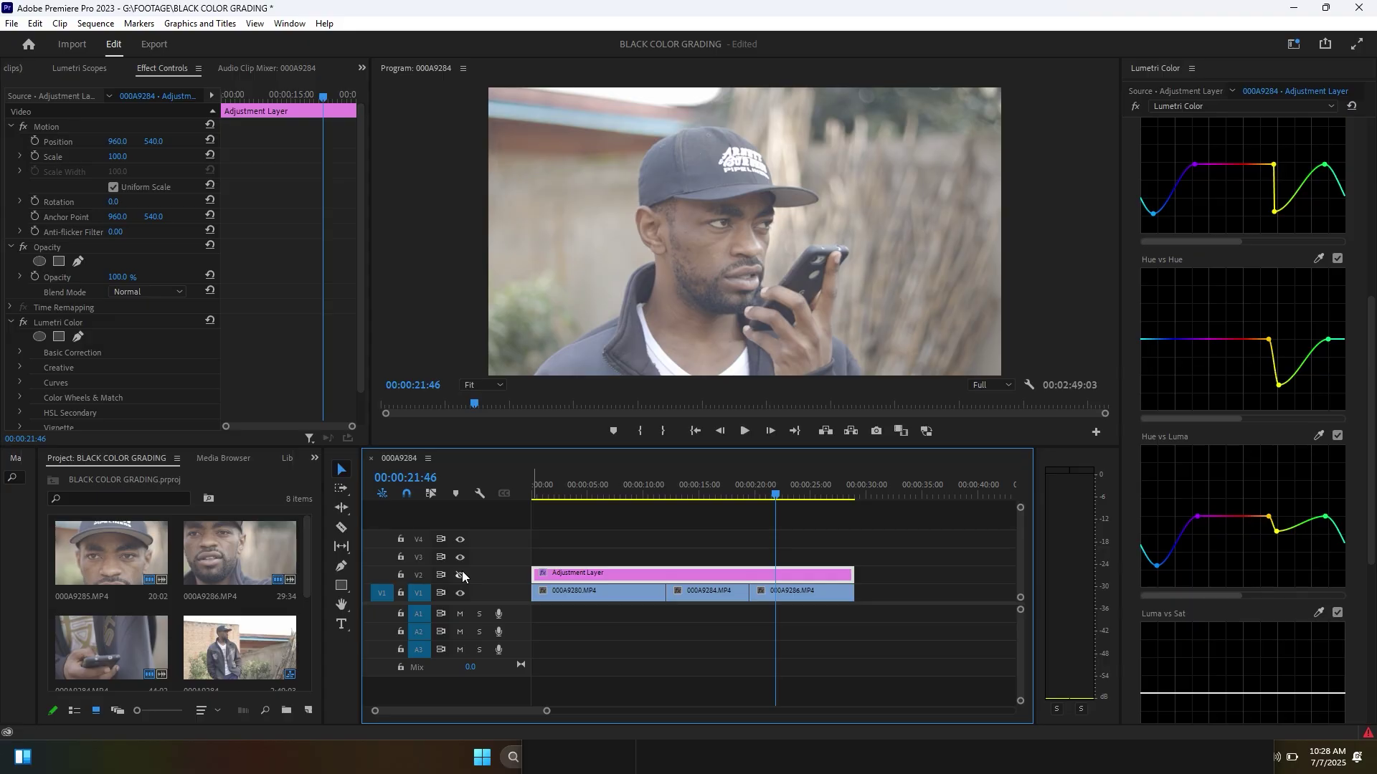
{"action": "left_click", "coordinate": [462, 575]}
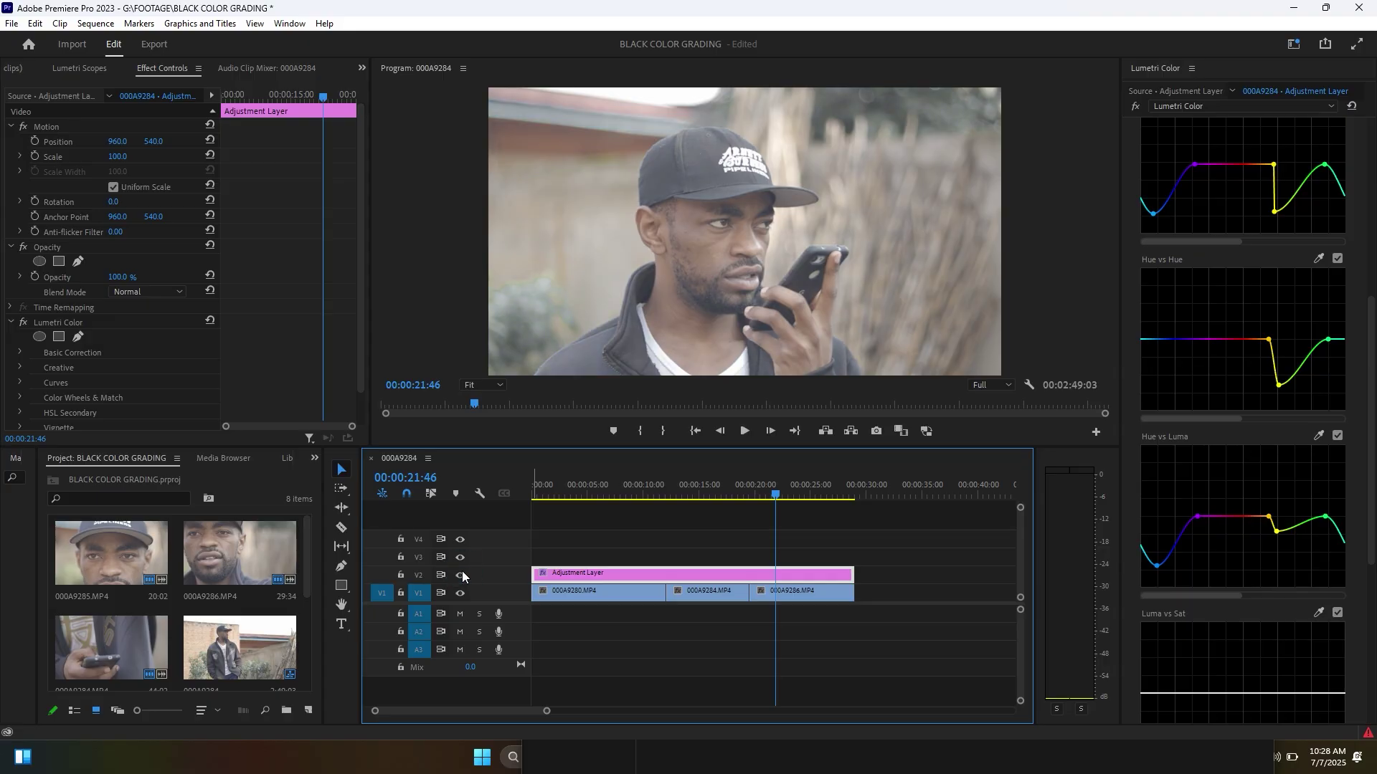
- Compare the second clip with the V2 adjustment layer hidden and shown, and return to the first clip
{"action": "left_click", "coordinate": [712, 493]}
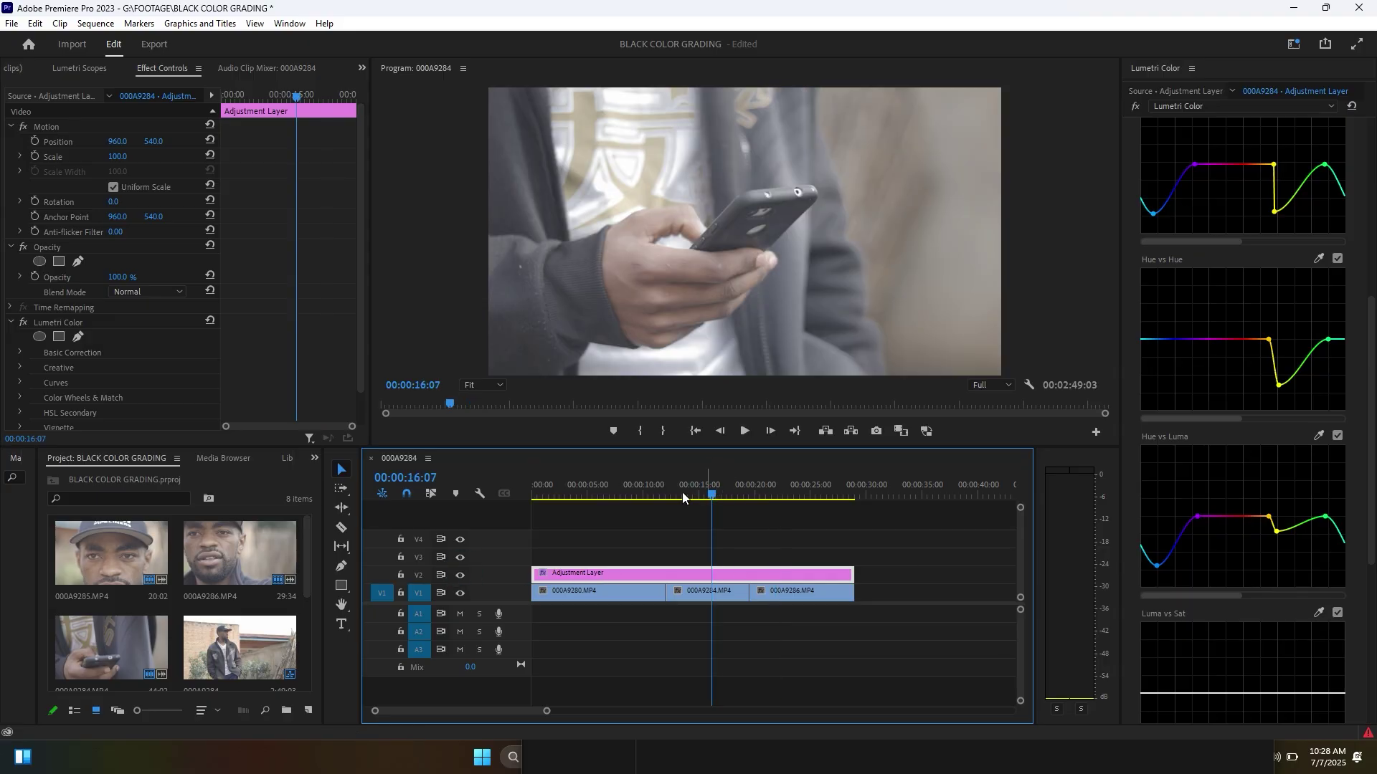
{"action": "left_click", "coordinate": [461, 575]}
{"action": "left_click", "coordinate": [460, 576]}
{"action": "left_click", "coordinate": [614, 482]}
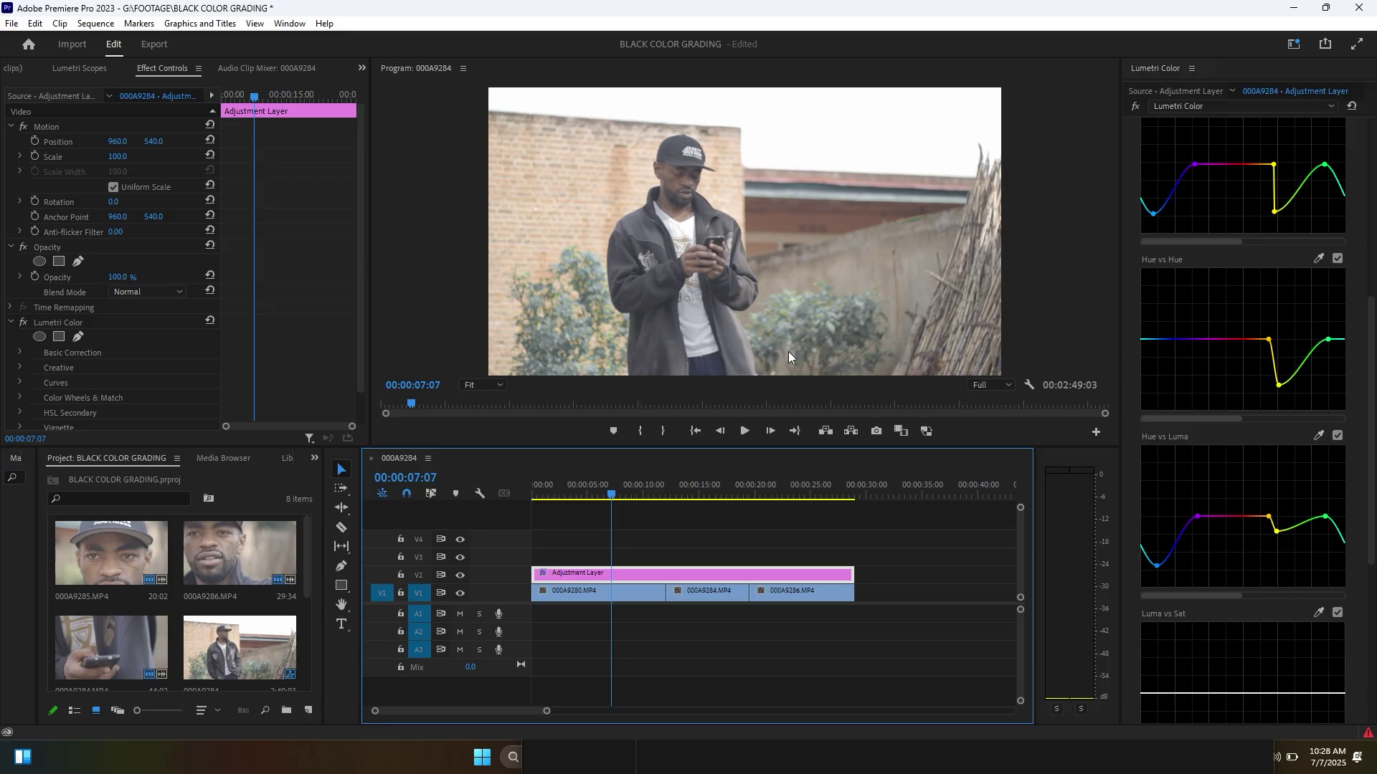
- Anchor the midpoint of the white RGB curve and pull its shadow point down for contrast, checking the third and second clips
{"action": "scroll", "coordinate": [1189, 236], "scroll_direction": "up", "scroll_amount": 5}
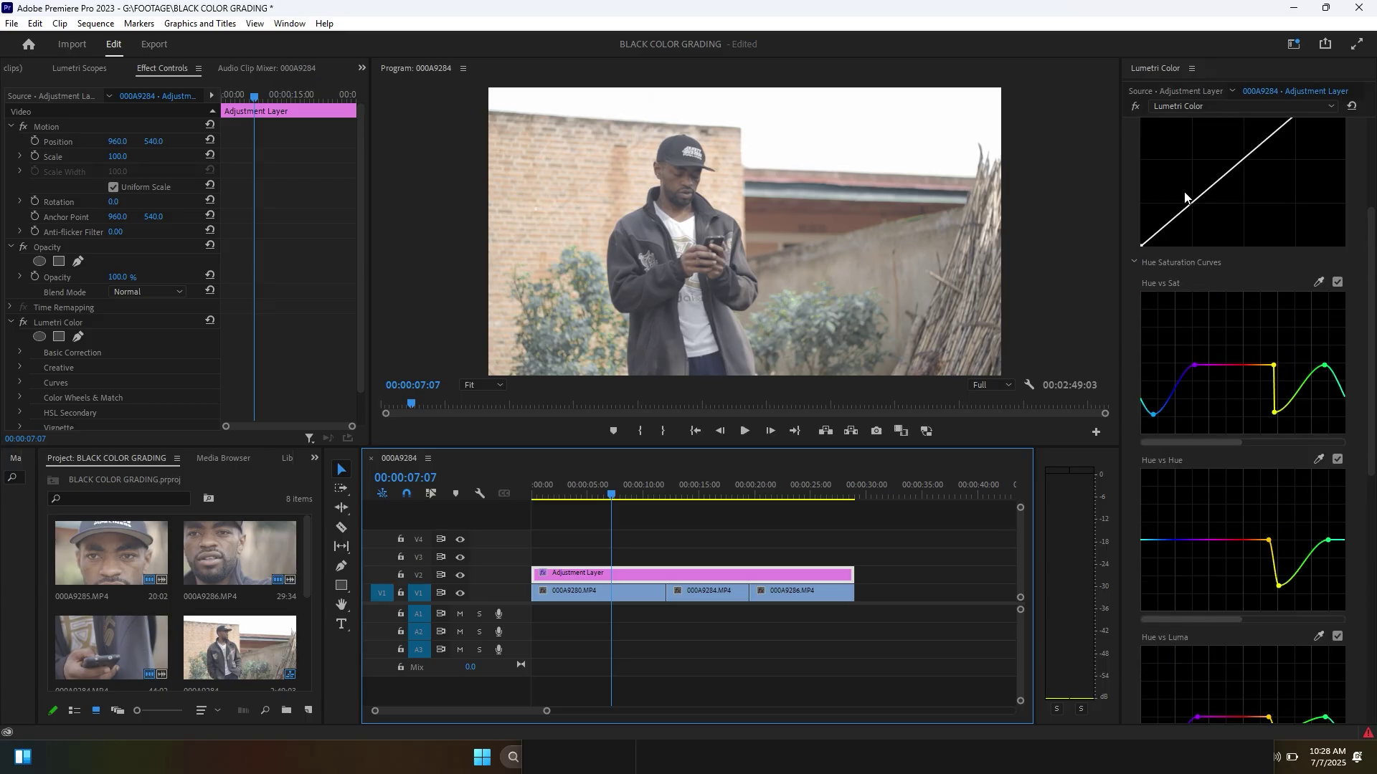
{"action": "scroll", "coordinate": [1184, 191], "scroll_direction": "up", "scroll_amount": 3}
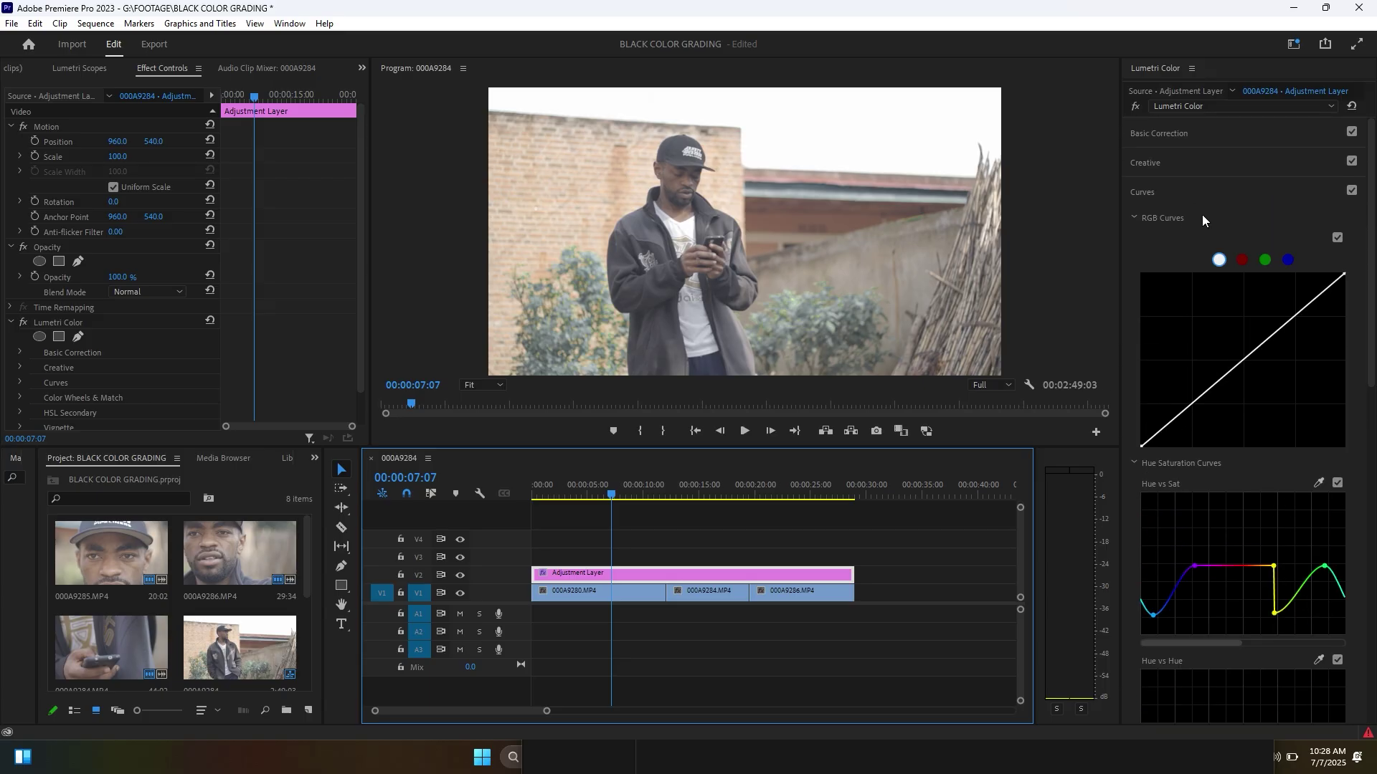
{"action": "left_click", "coordinate": [1244, 361]}
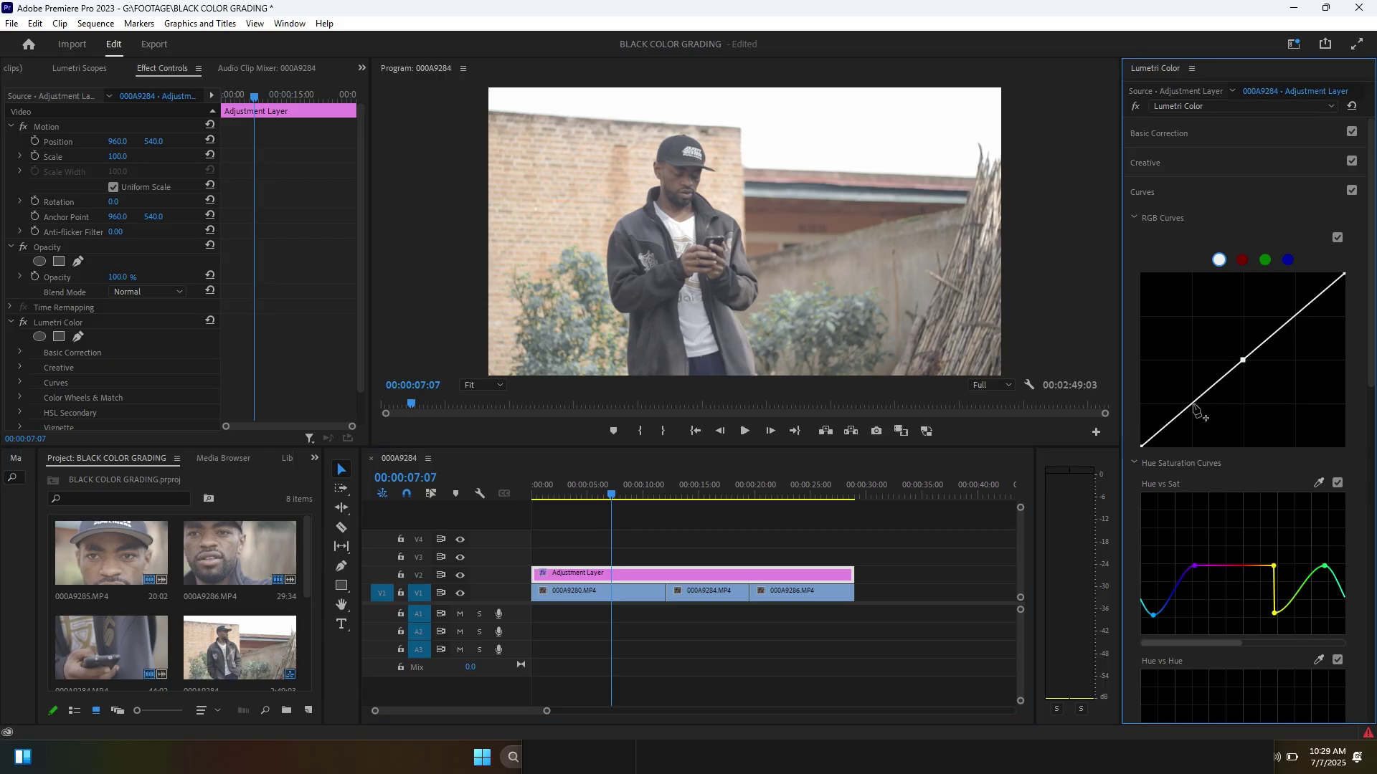
{"action": "left_click_drag", "start_coordinate": [1194, 407], "coordinate": [1198, 418]}
{"action": "key", "text": "ctrl+z"}
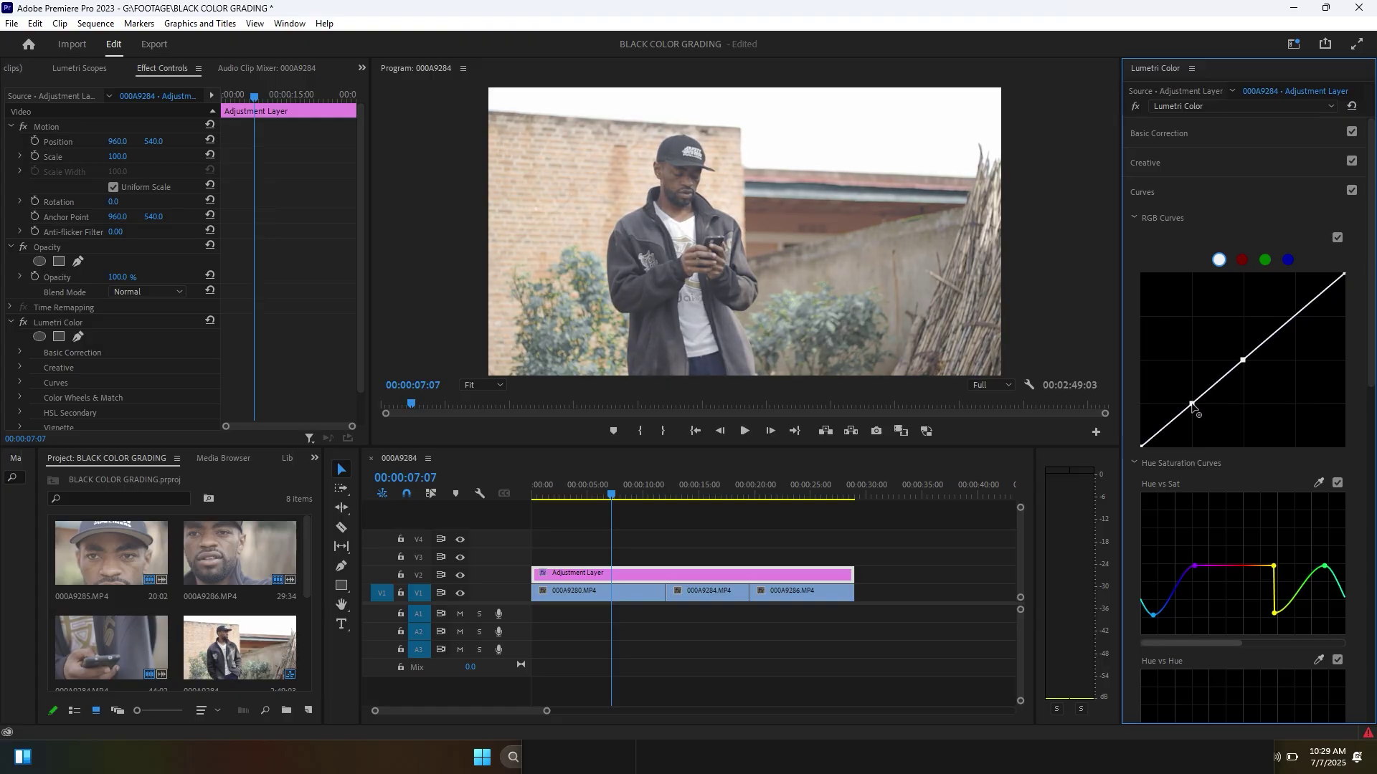
{"action": "key", "text": "ctrl+shift+z"}
{"action": "left_click_drag", "start_coordinate": [1198, 418], "coordinate": [1199, 419]}
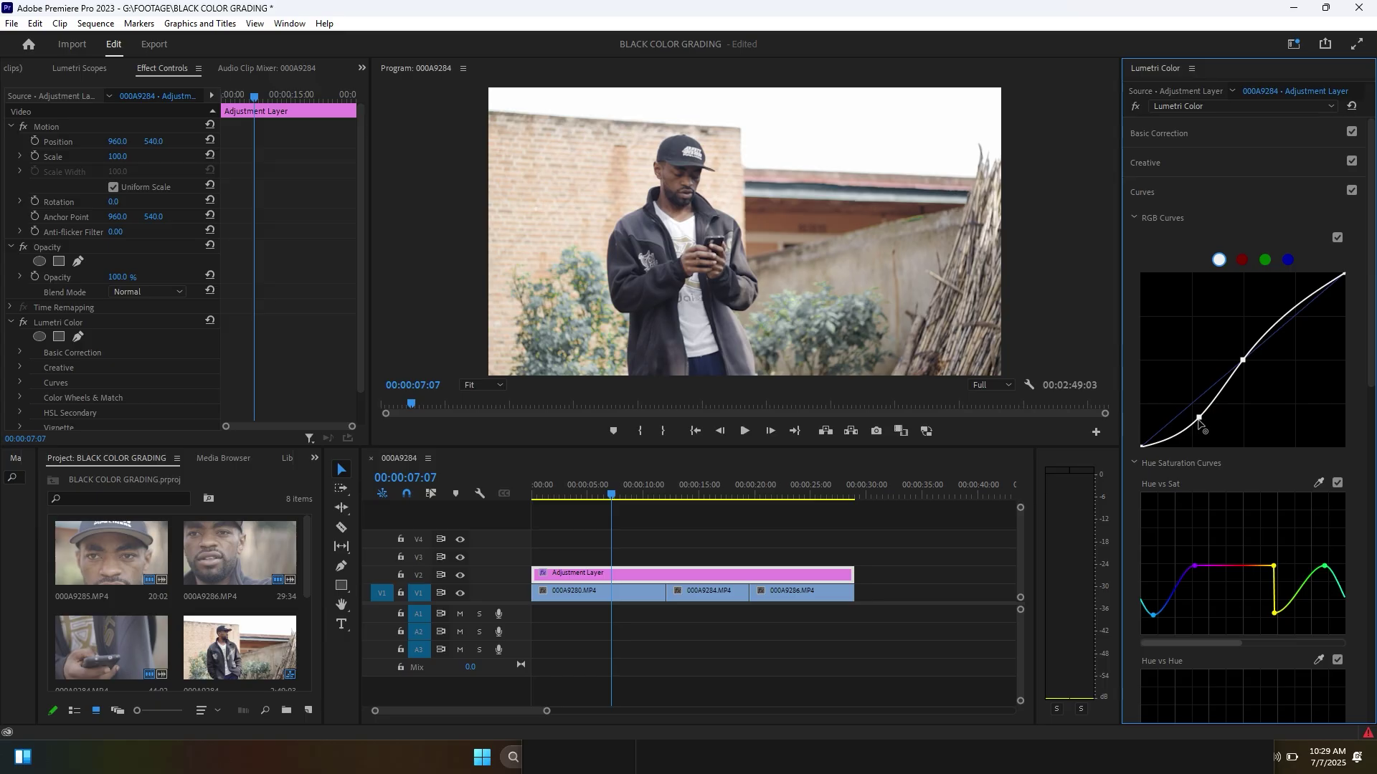
{"action": "left_click_drag", "start_coordinate": [1200, 420], "coordinate": [1203, 419]}
{"action": "left_click", "coordinate": [787, 491]}
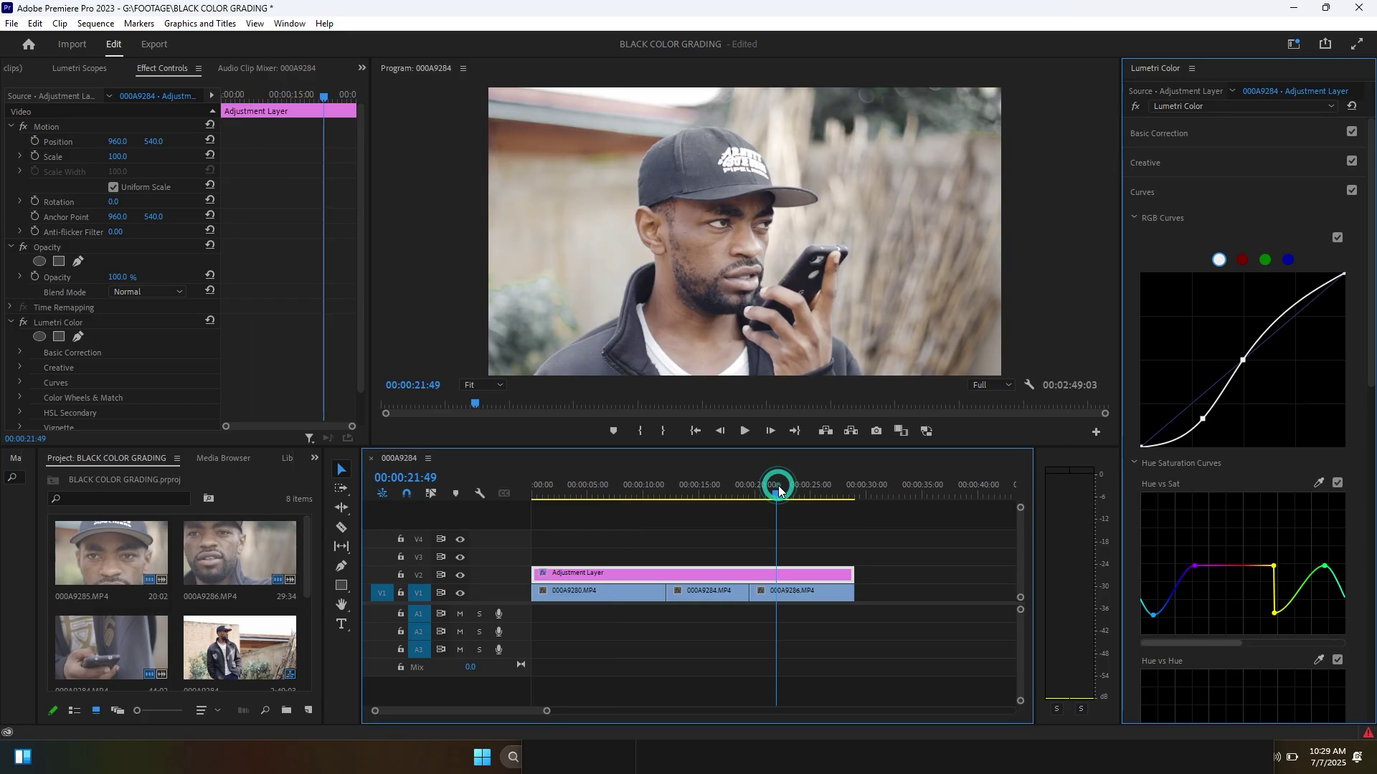
{"action": "left_click_drag", "start_coordinate": [730, 492], "coordinate": [733, 489]}
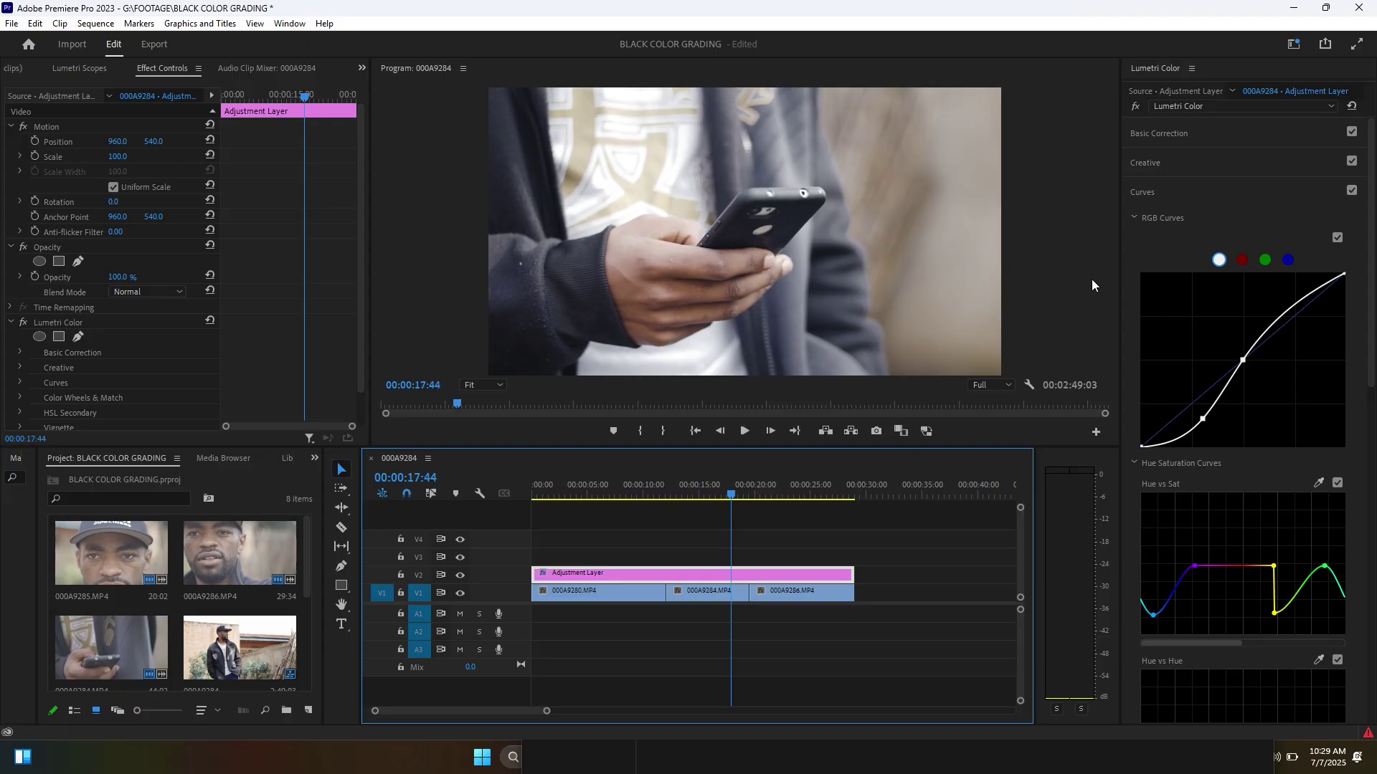
- In Color Wheels & Match, lower the Shadows luminance slightly while viewing the third clip
{"action": "left_click", "coordinate": [1150, 190]}
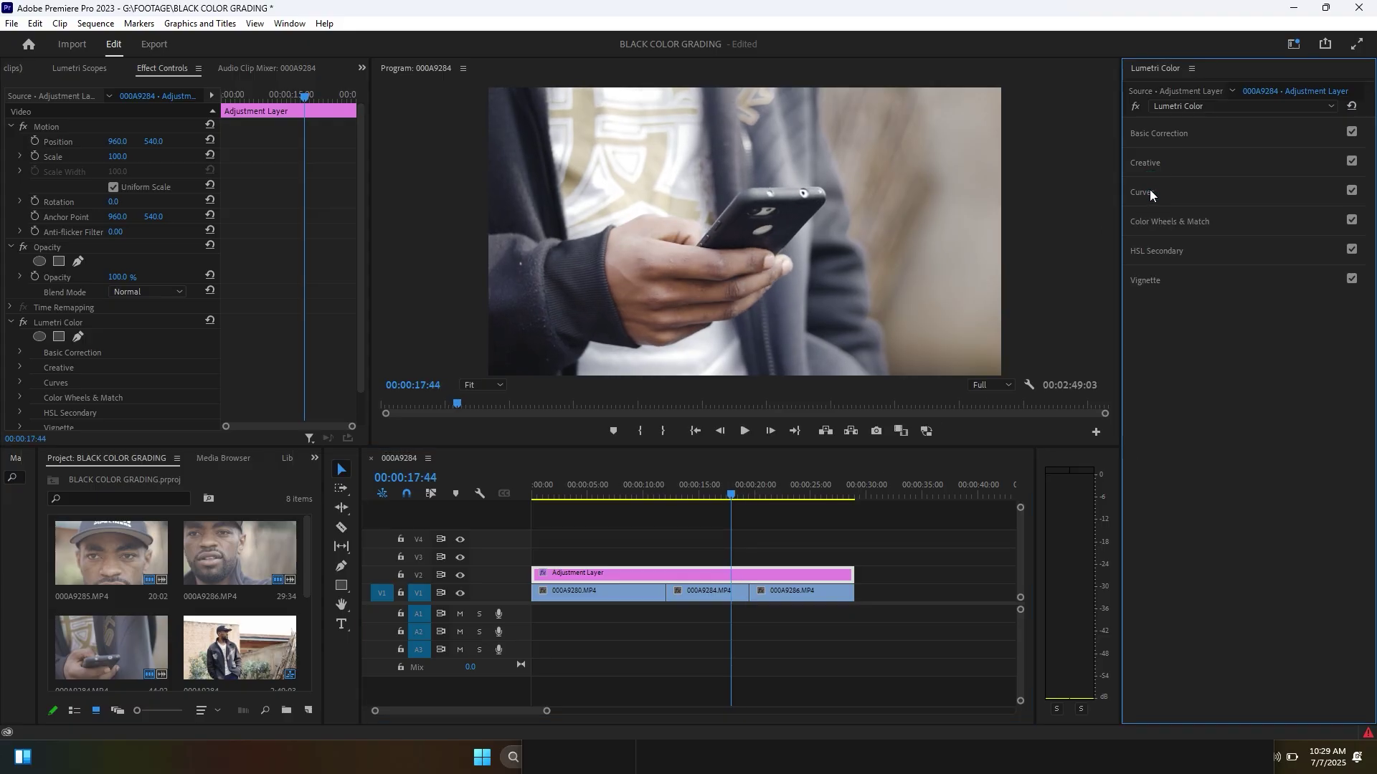
{"action": "left_click", "coordinate": [1166, 222]}
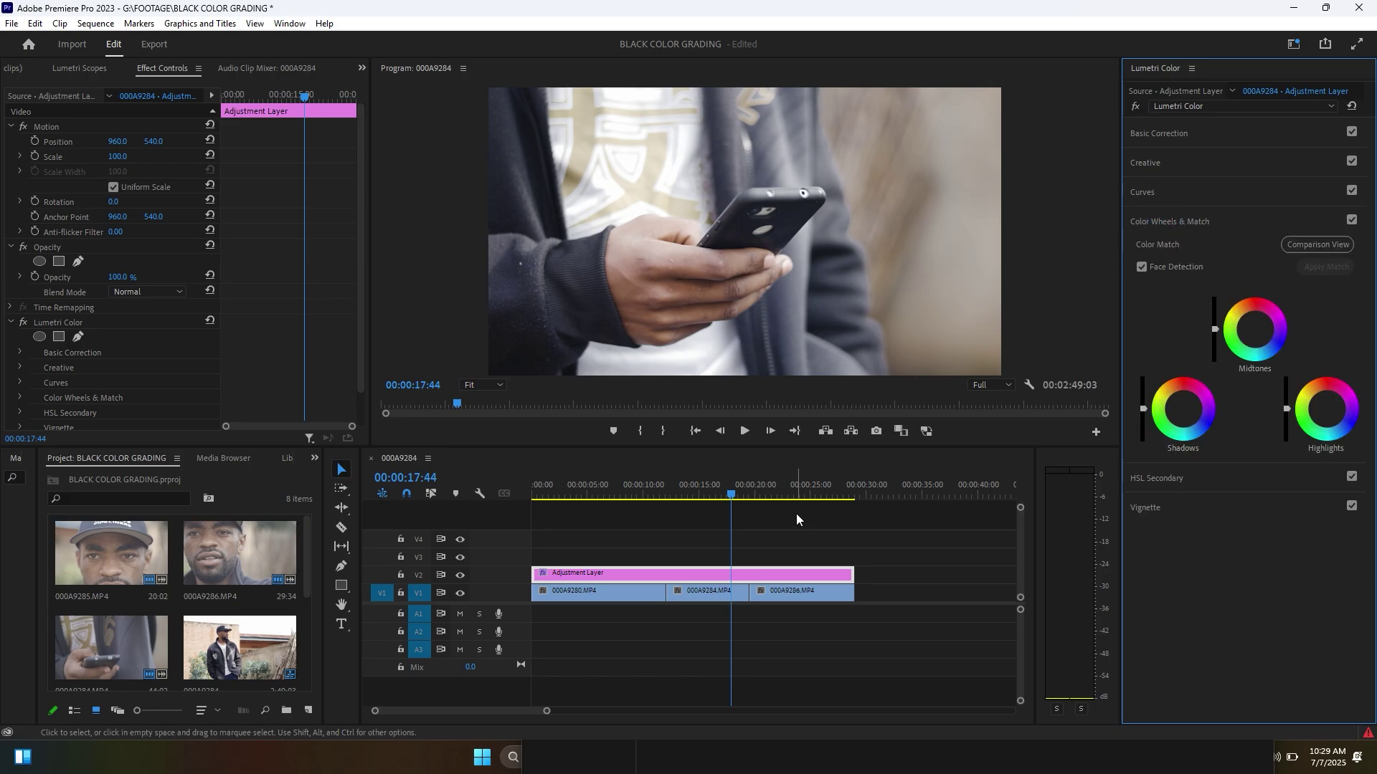
{"action": "left_click", "coordinate": [806, 495]}
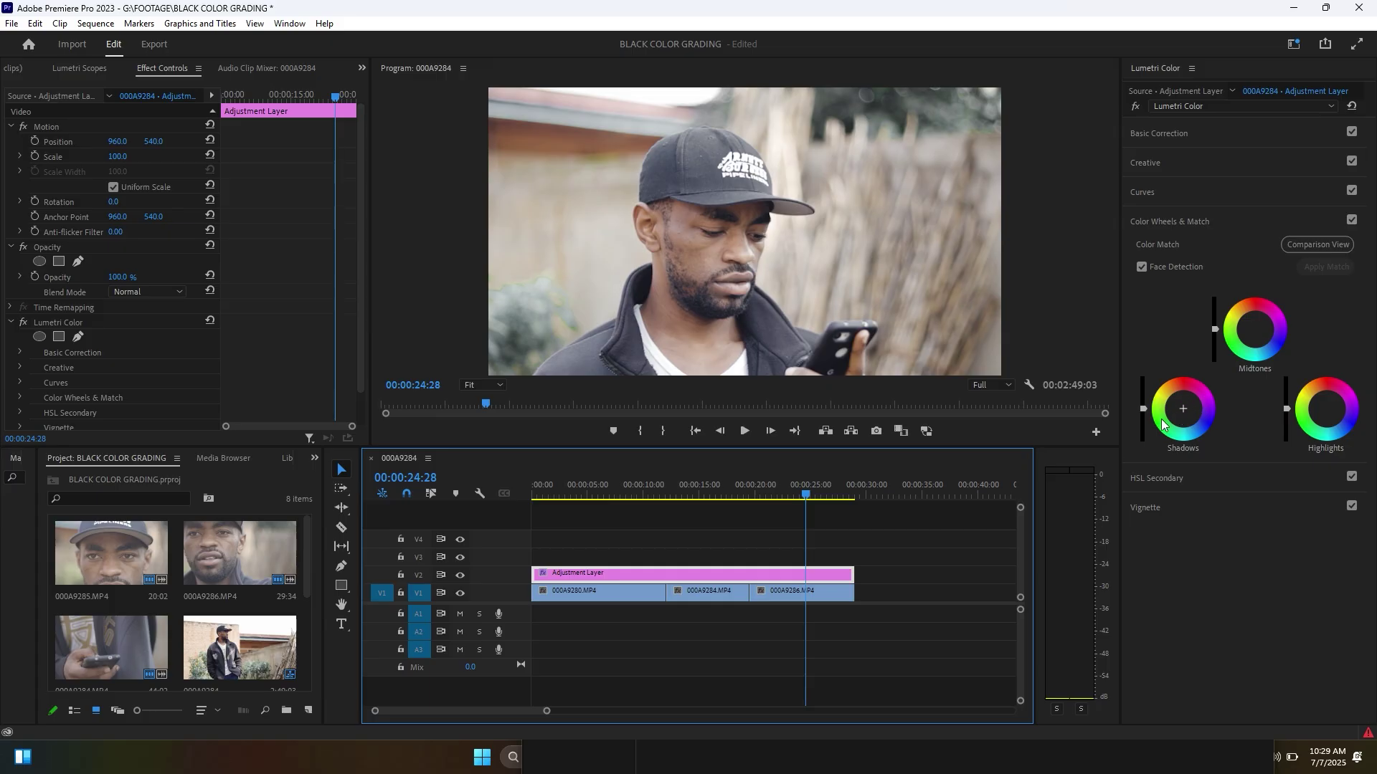
{"action": "left_click_drag", "start_coordinate": [1143, 408], "coordinate": [1143, 417]}
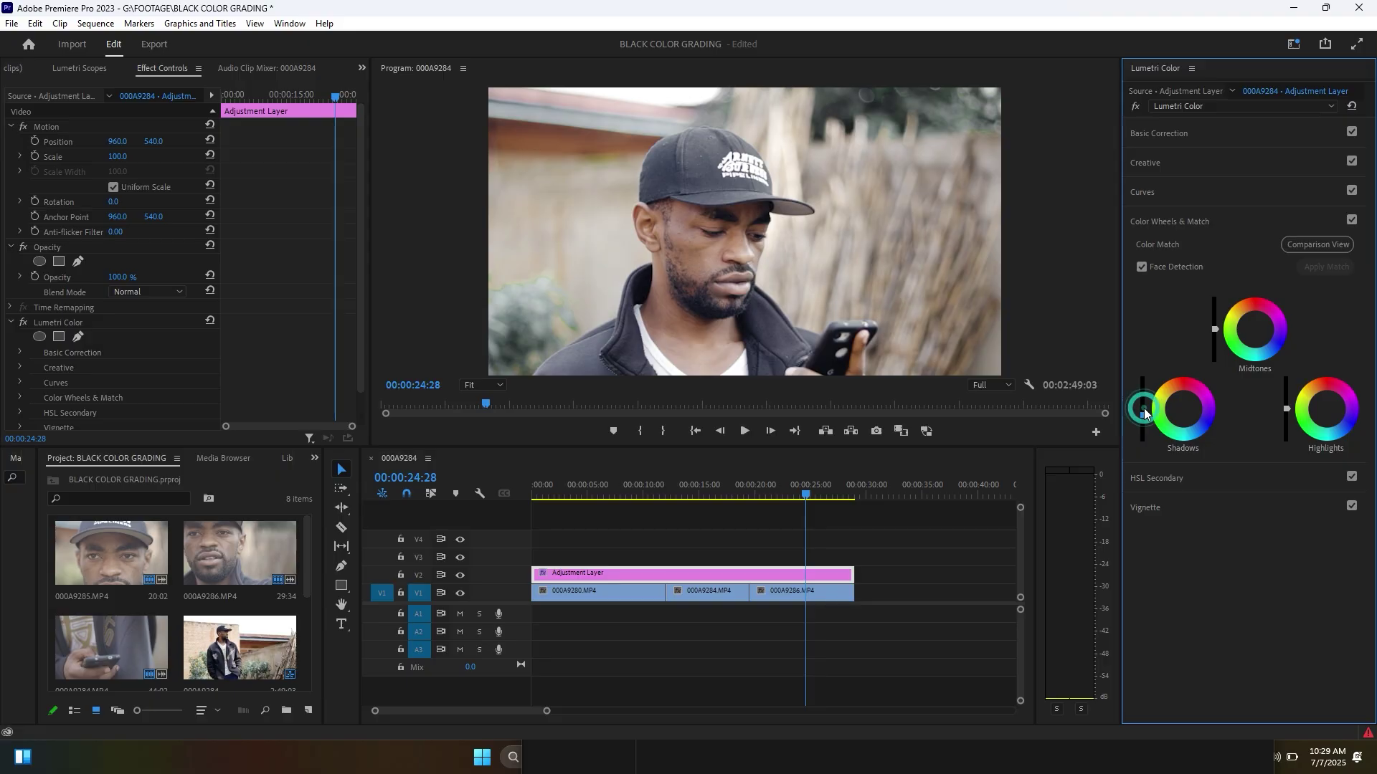
- Try a green tint in the Shadows color wheel on the second clip, and reset the wheel
{"action": "left_click", "coordinate": [1194, 414]}
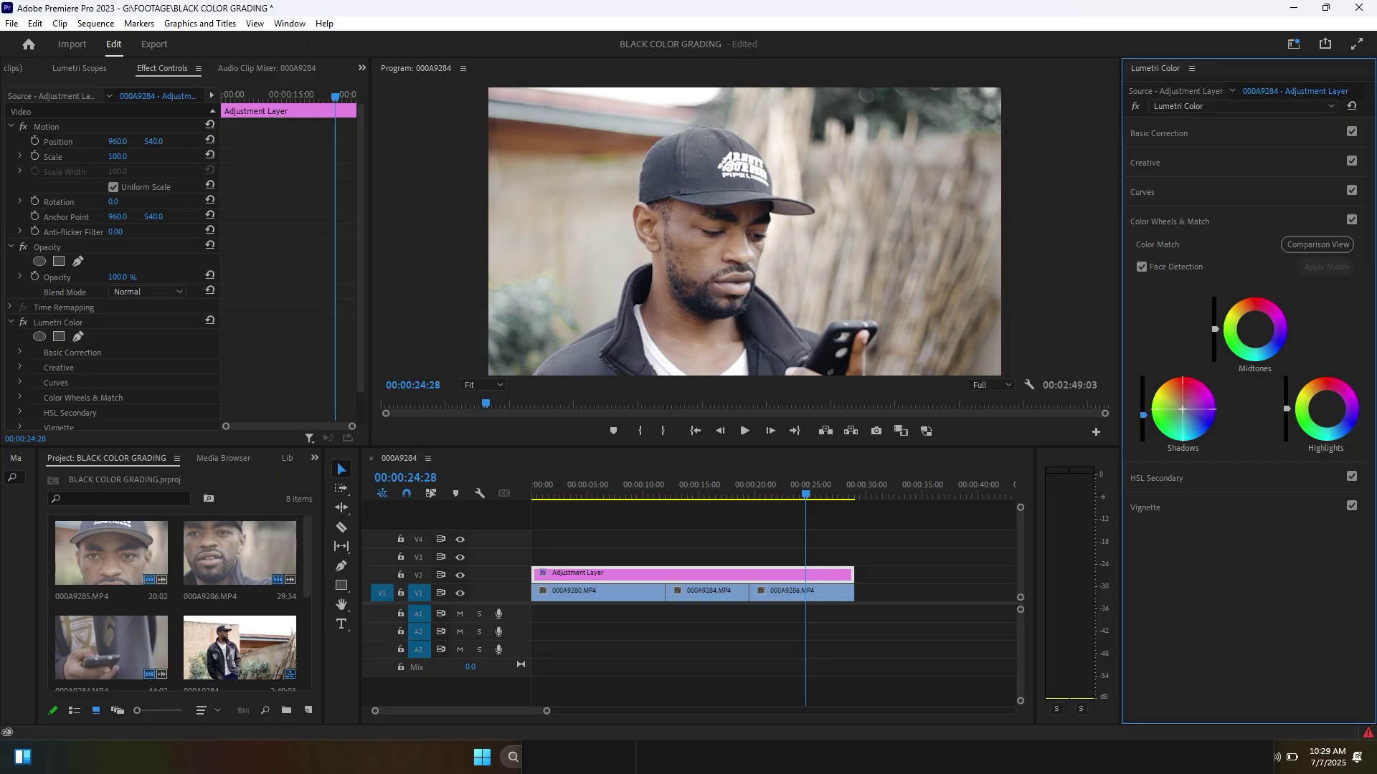
{"action": "left_click_drag", "start_coordinate": [1182, 410], "coordinate": [1183, 410]}
{"action": "left_click", "coordinate": [723, 490]}
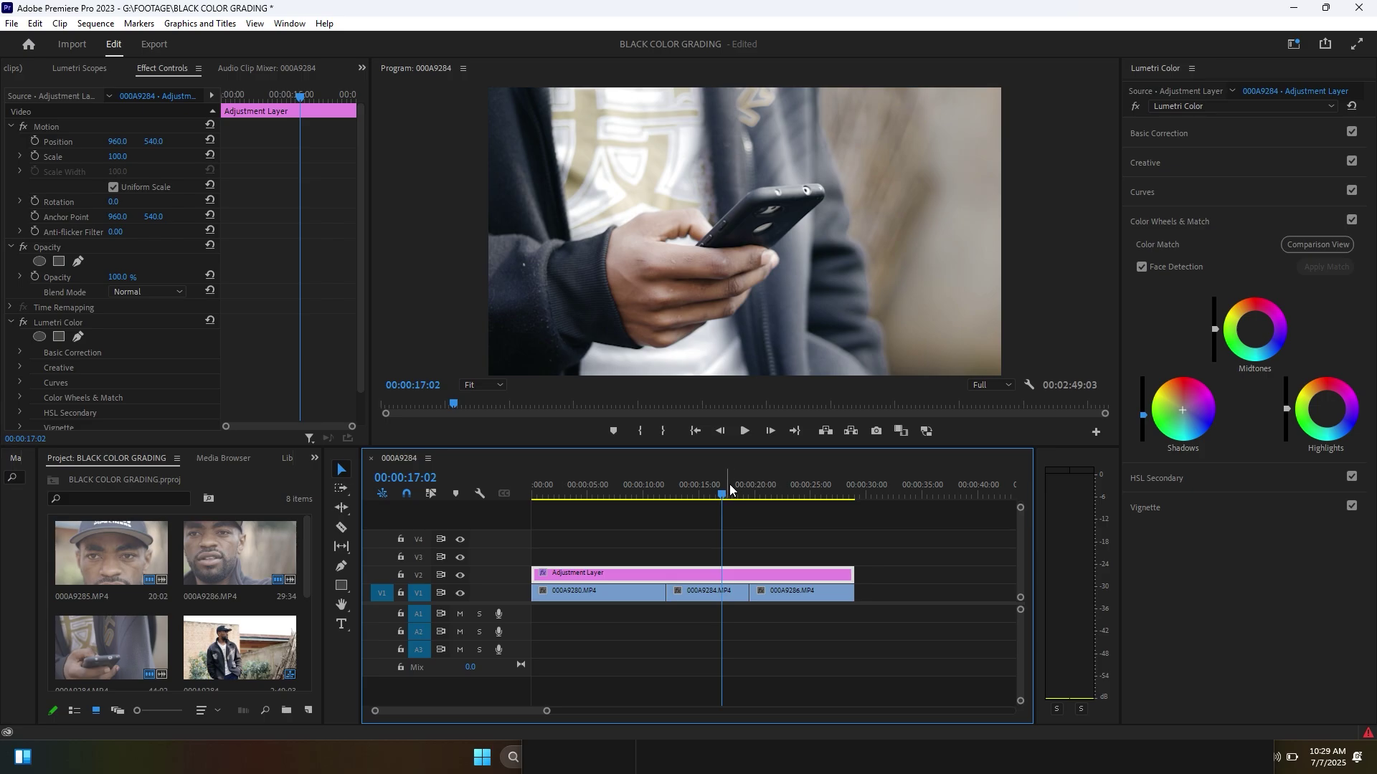
{"action": "left_click", "coordinate": [1173, 425]}
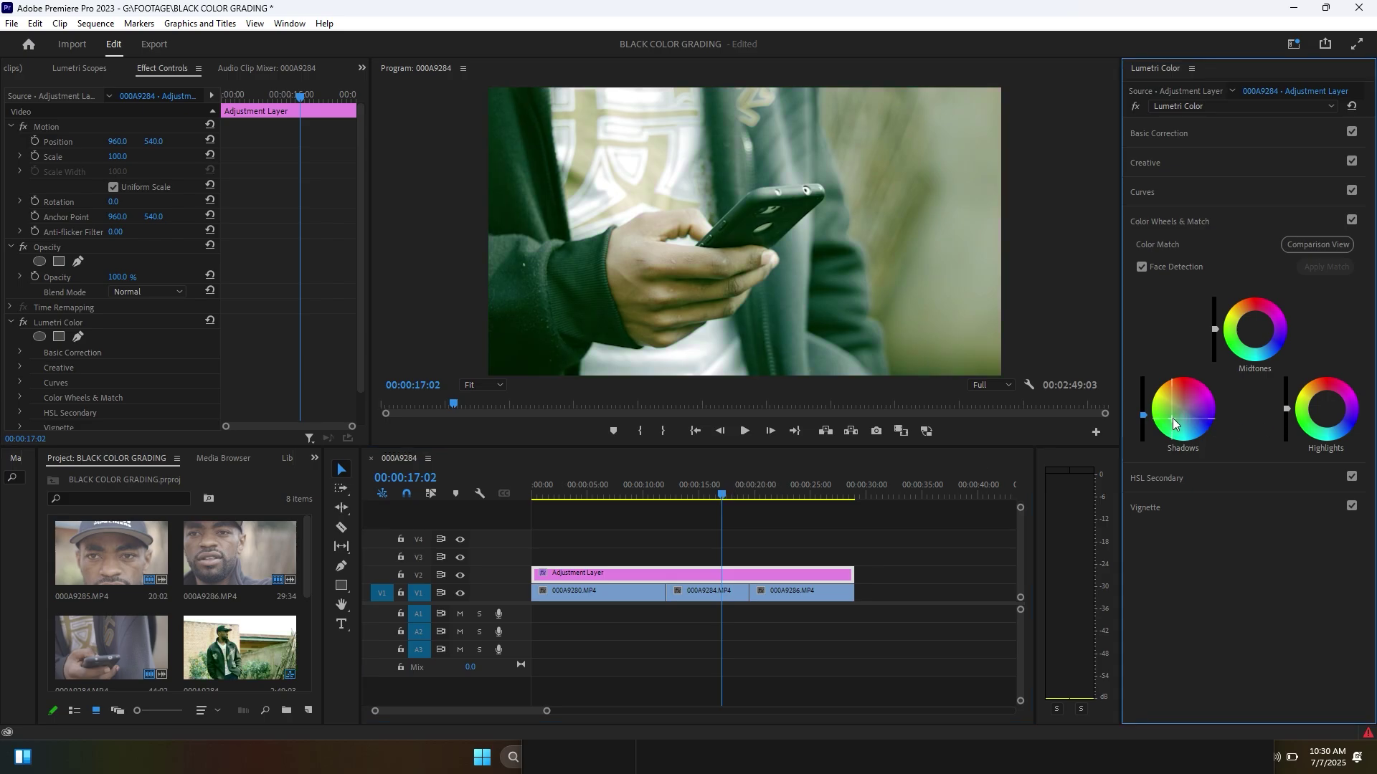
{"action": "double_click", "coordinate": [1172, 420]}
- On the first clip, reshape the orange-yellow drop of the Hue vs Sat curve with added points for a gentler slope
{"action": "left_click", "coordinate": [639, 494]}
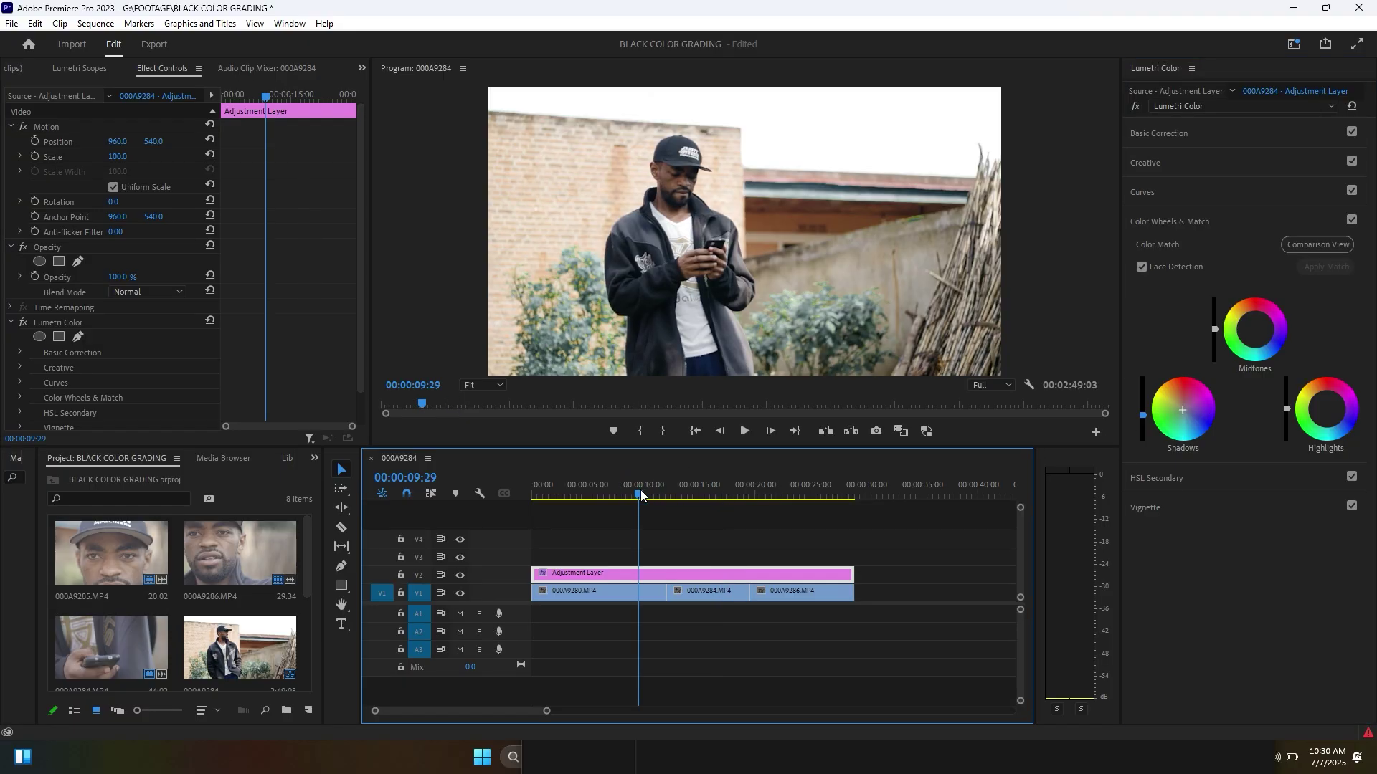
{"action": "left_click_drag", "start_coordinate": [636, 497], "coordinate": [627, 497]}
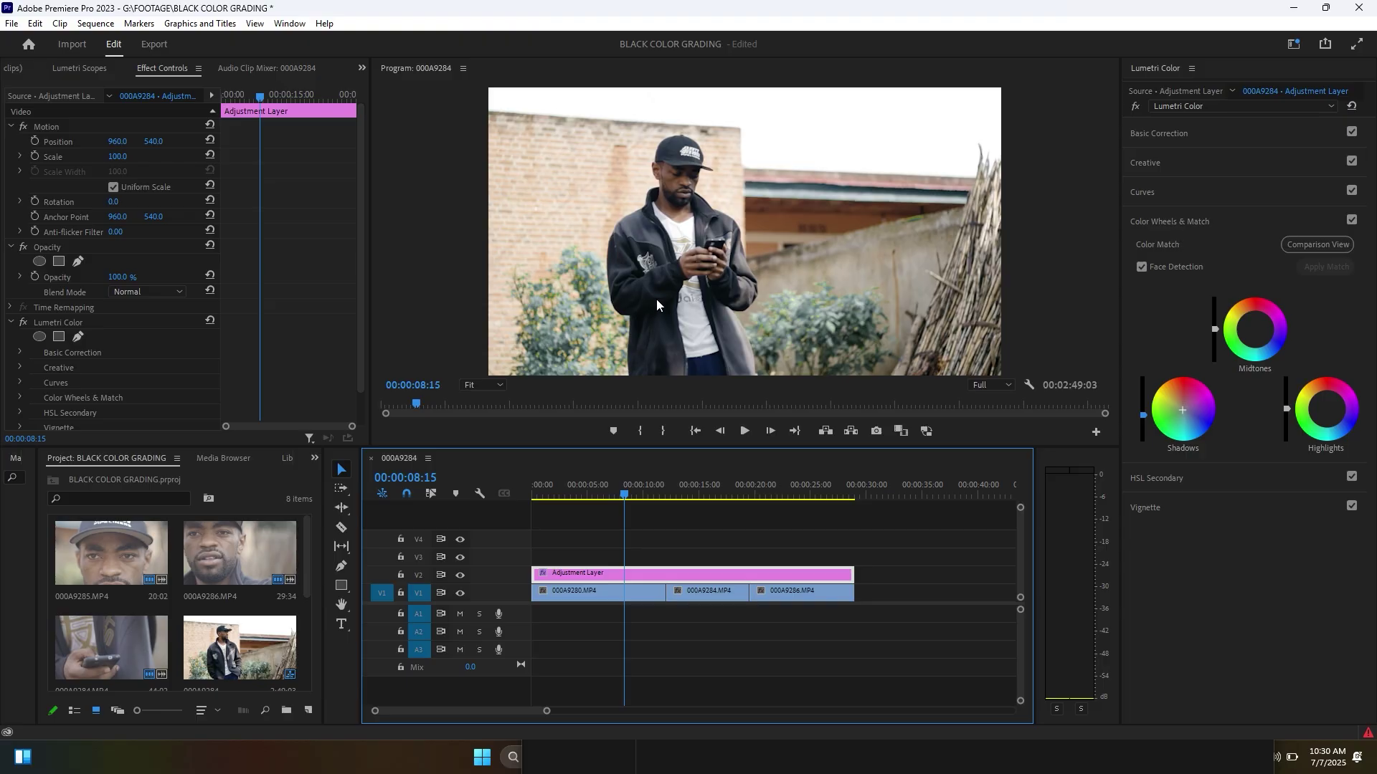
{"action": "left_click", "coordinate": [1184, 222]}
{"action": "left_click", "coordinate": [1146, 195]}
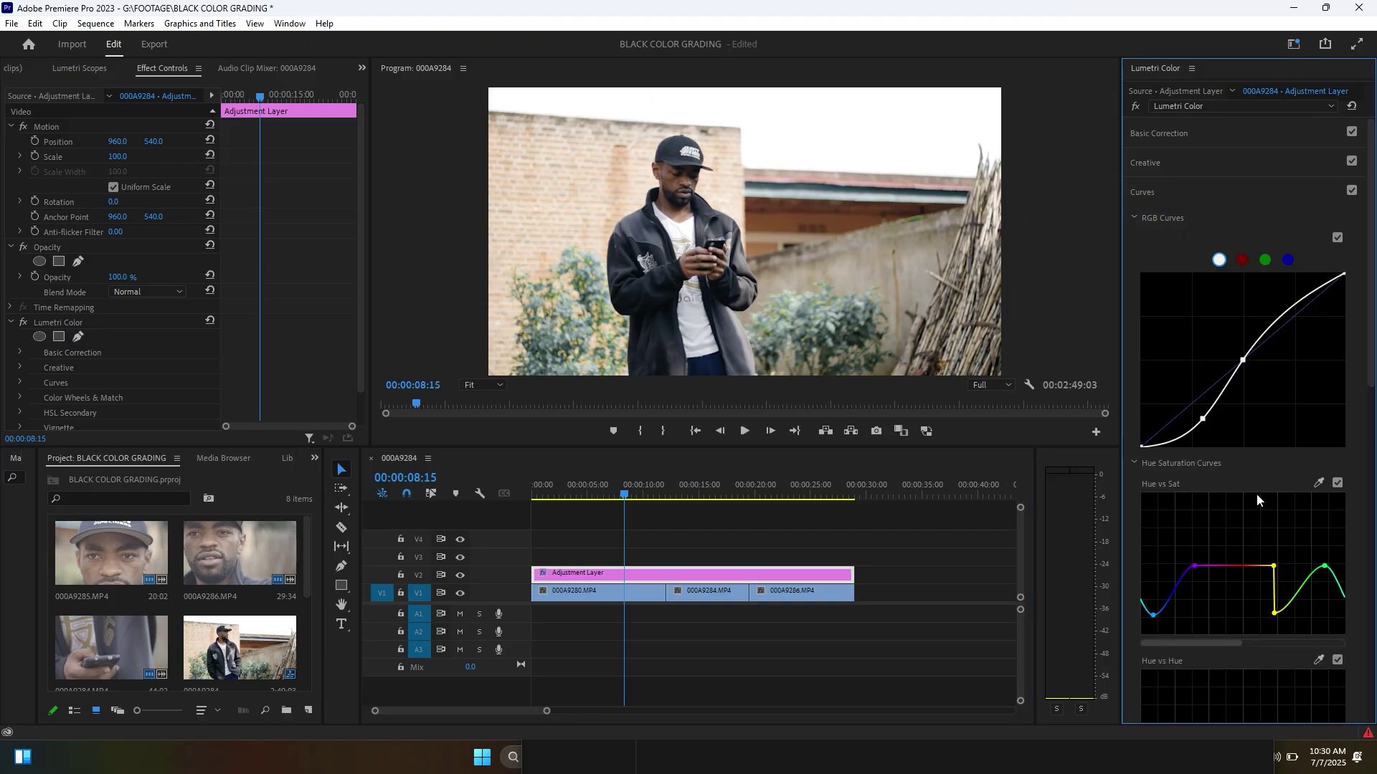
{"action": "scroll", "coordinate": [1257, 493], "scroll_direction": "down", "scroll_amount": 2}
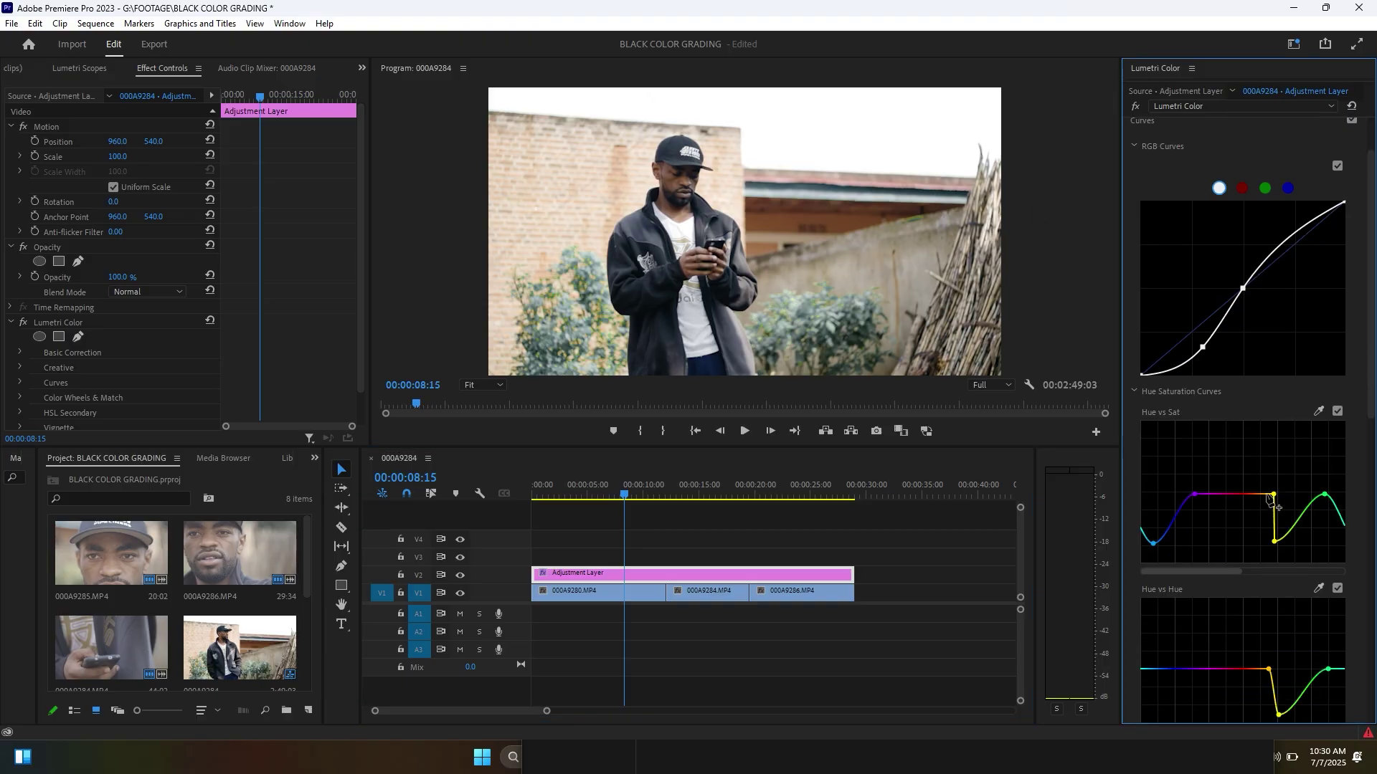
{"action": "left_click", "coordinate": [1267, 495]}
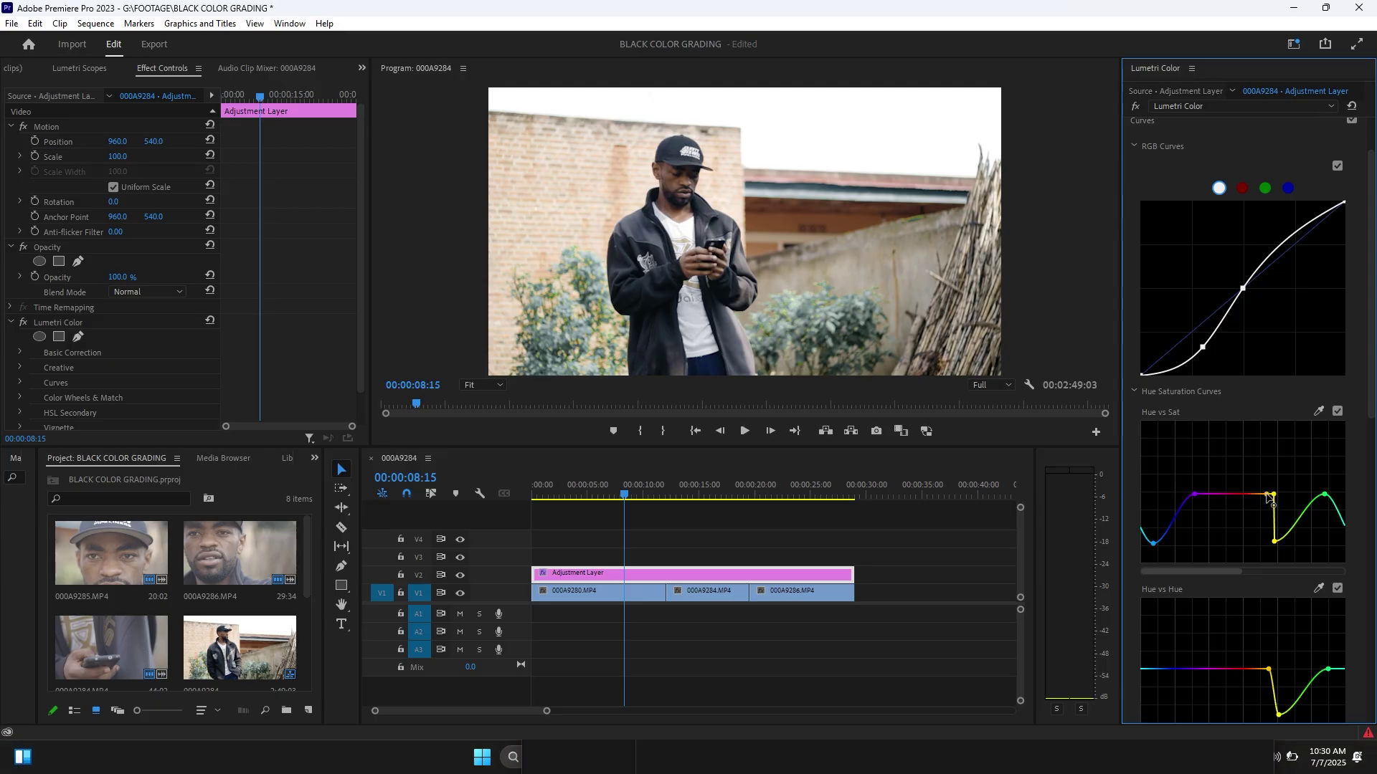
{"action": "left_click_drag", "start_coordinate": [1268, 495], "coordinate": [1268, 522]}
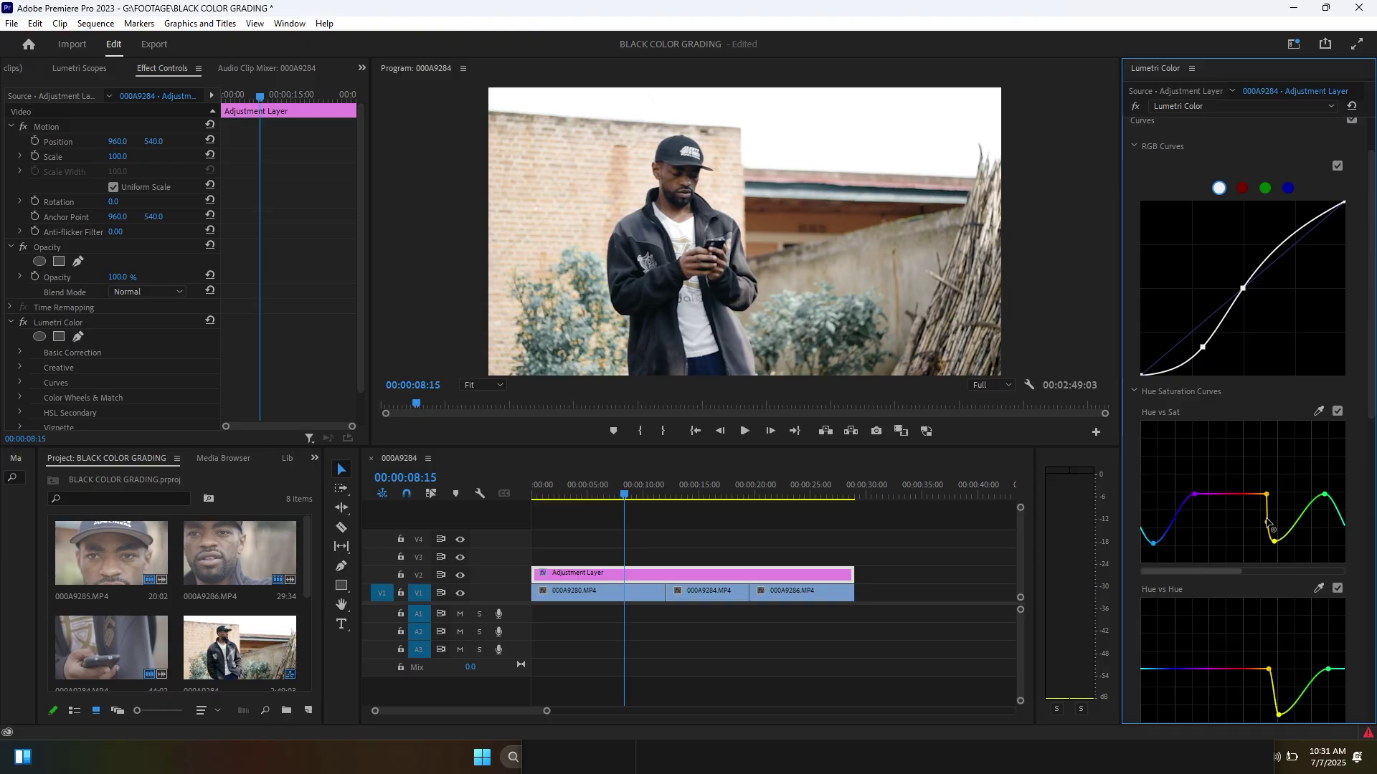
{"action": "left_click_drag", "start_coordinate": [1266, 521], "coordinate": [1267, 518]}
{"action": "left_click", "coordinate": [1260, 494]}
{"action": "left_click_drag", "start_coordinate": [1266, 495], "coordinate": [1268, 519]}
{"action": "left_click", "coordinate": [1267, 519]}
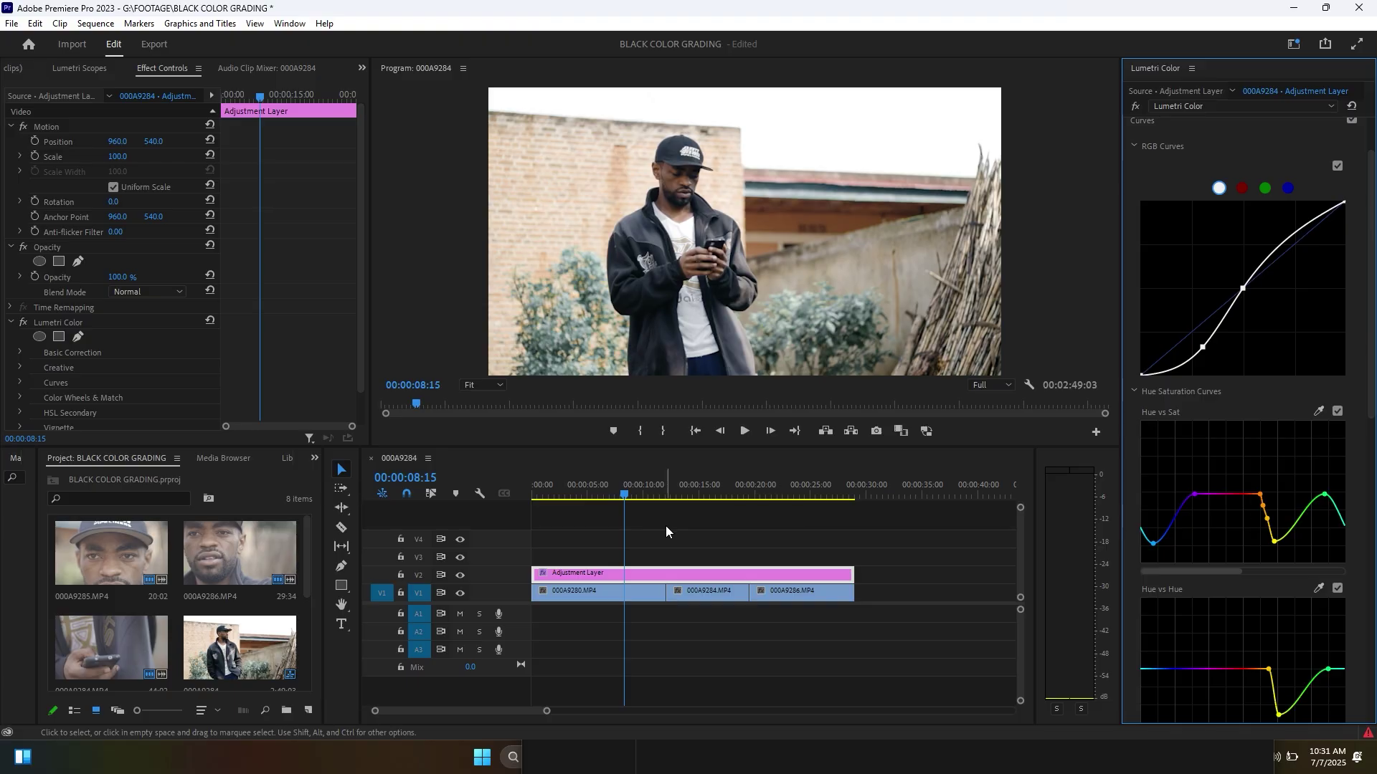
- Check the revised saturation on the second and third clips, and return to the first clip
{"action": "left_click", "coordinate": [695, 484]}
{"action": "left_click", "coordinate": [774, 485]}
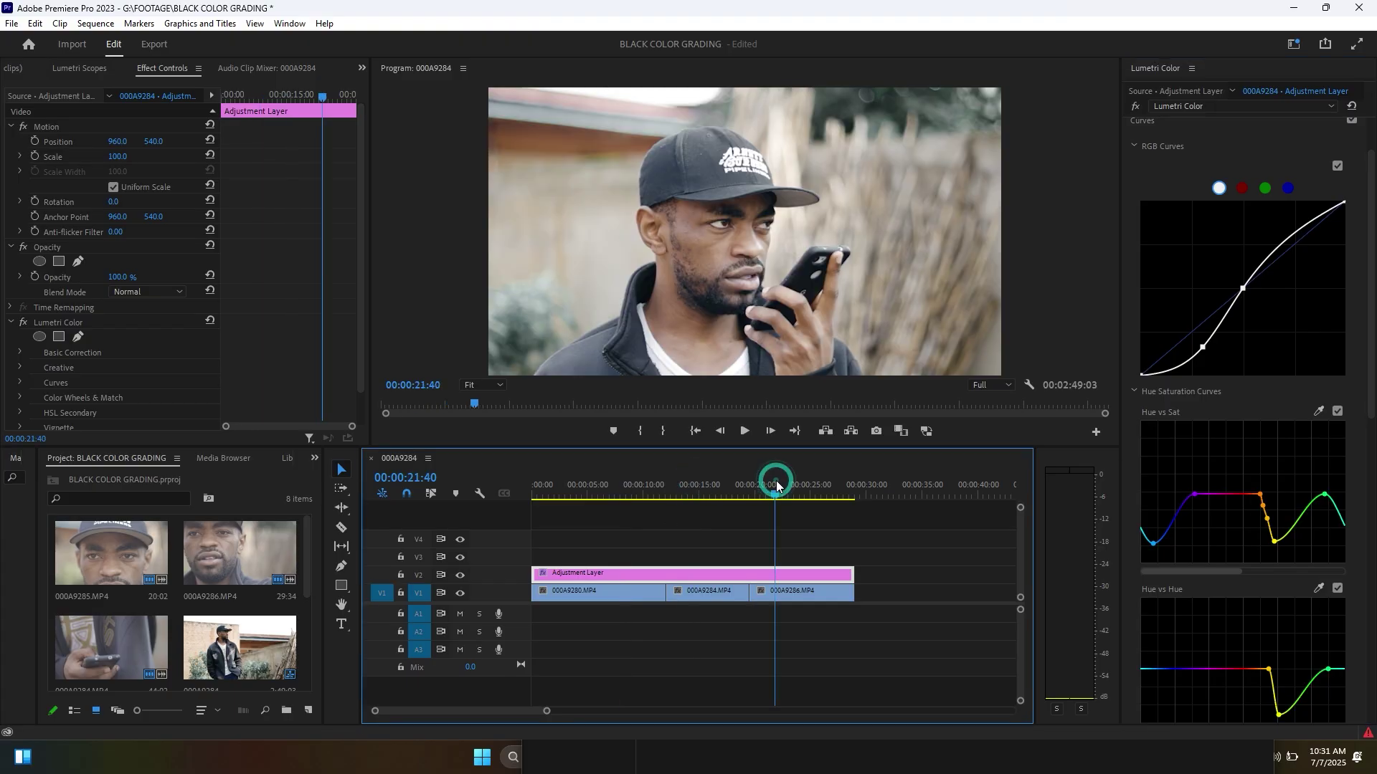
{"action": "left_click", "coordinate": [632, 485]}
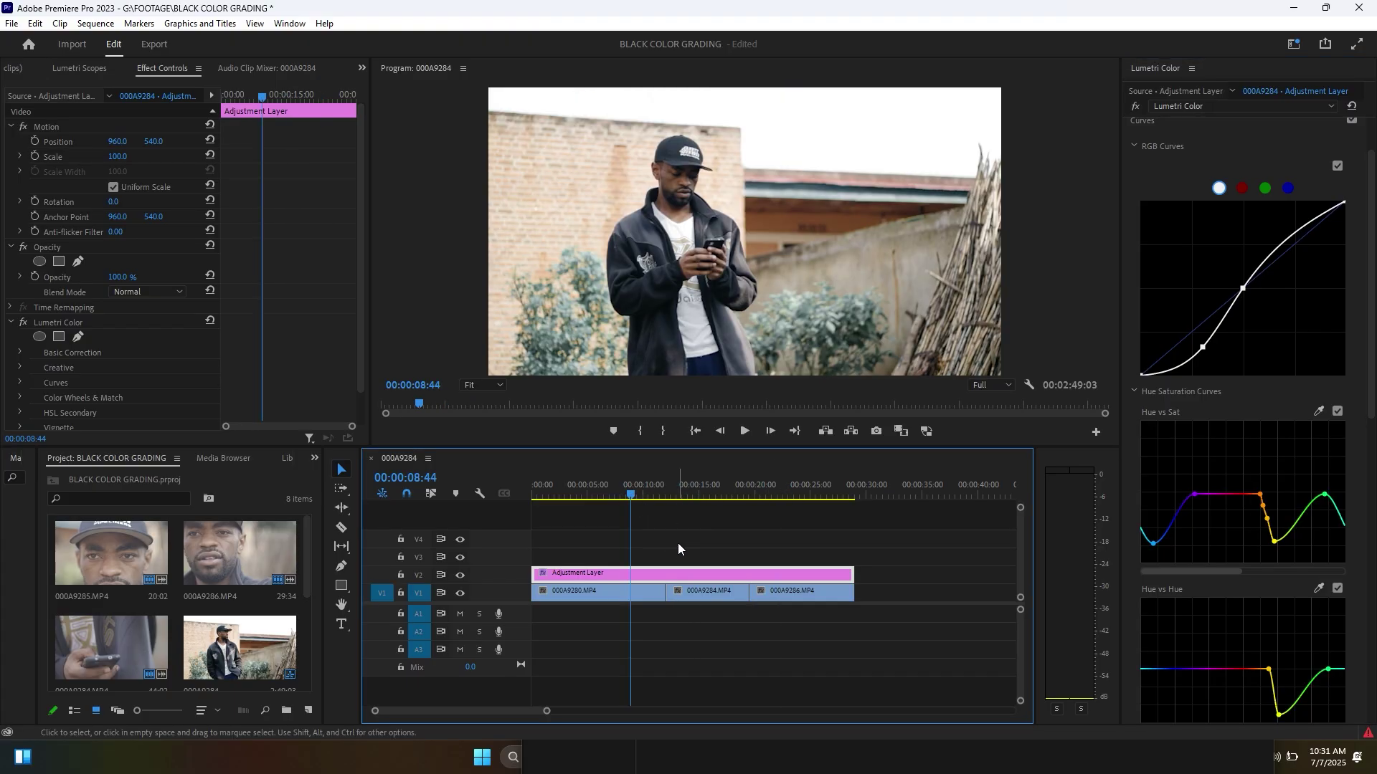
- In Basic Correction, set Temperature to 5.4, Contrast to 20.7, Highlights to -3.3 and Whites to -7.6
{"action": "scroll", "coordinate": [1140, 215], "scroll_direction": "up", "scroll_amount": 2}
{"action": "left_click", "coordinate": [1151, 192]}
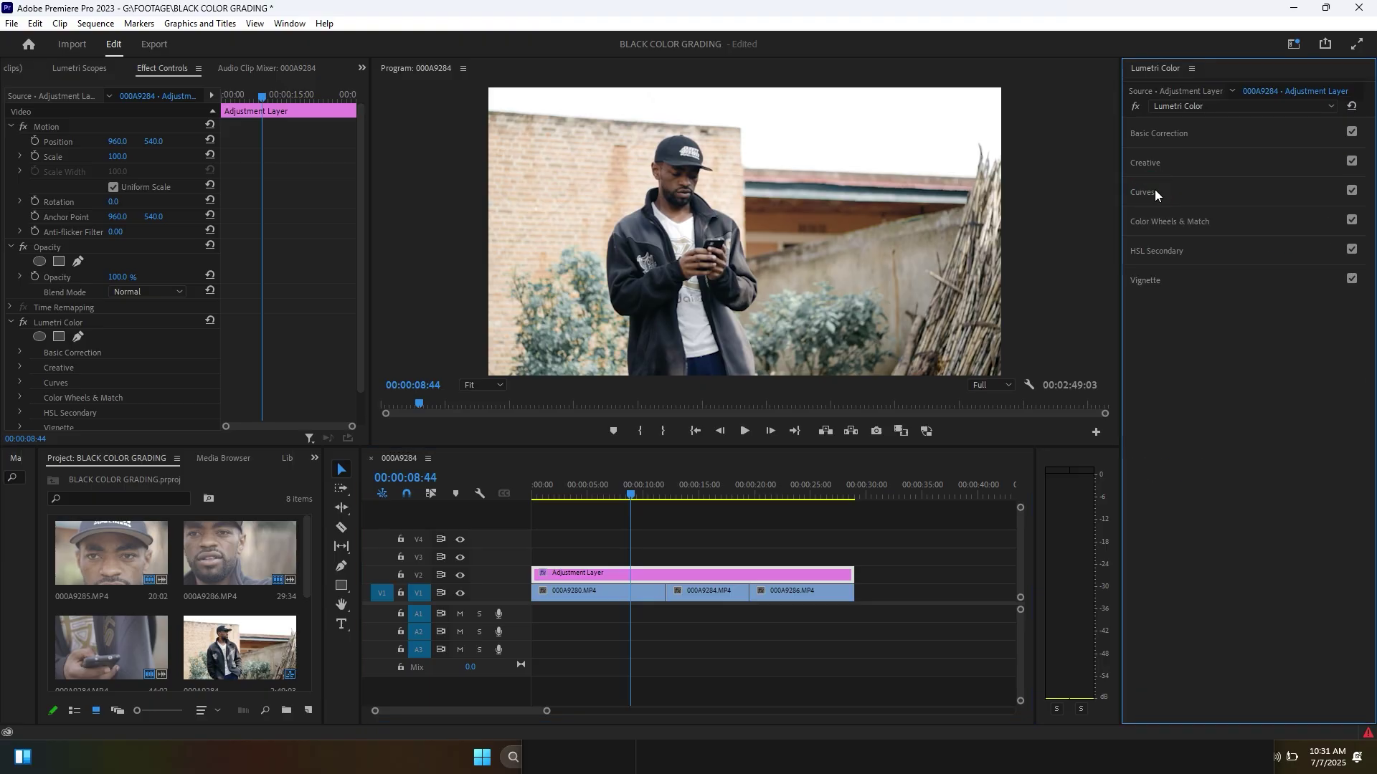
{"action": "left_click", "coordinate": [1158, 133]}
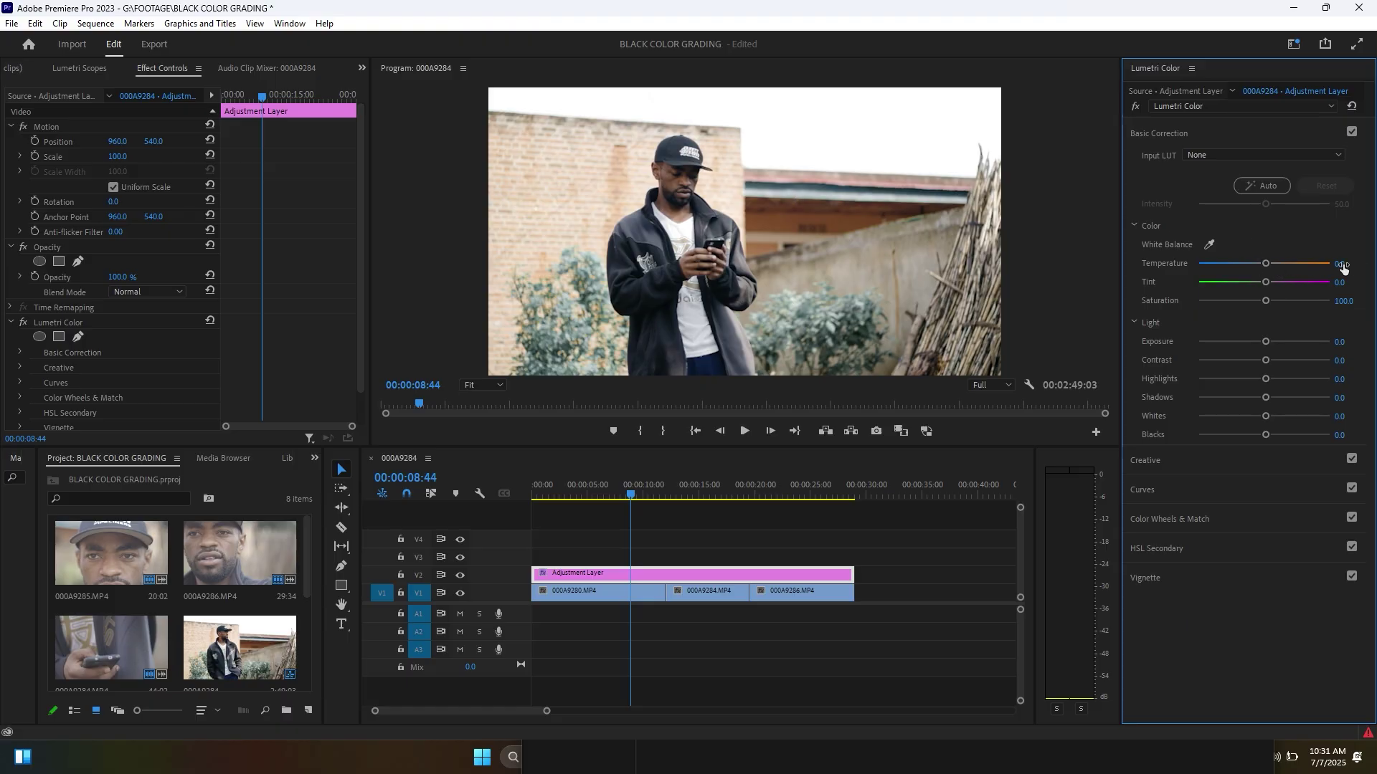
{"action": "left_click_drag", "start_coordinate": [1267, 263], "coordinate": [1267, 263]}
{"action": "mouse_move", "coordinate": [1263, 378]}
{"action": "left_mouse_down"}
{"action": "mouse_move", "coordinate": [1203, 378]}
{"action": "mouse_move", "coordinate": [1262, 376]}
{"action": "left_mouse_up"}
{"action": "left_click_drag", "start_coordinate": [1266, 360], "coordinate": [1275, 362]}
{"action": "mouse_move", "coordinate": [1266, 416]}
{"action": "left_mouse_down"}
{"action": "mouse_move", "coordinate": [1241, 415]}
{"action": "mouse_move", "coordinate": [1259, 417]}
{"action": "left_mouse_up"}
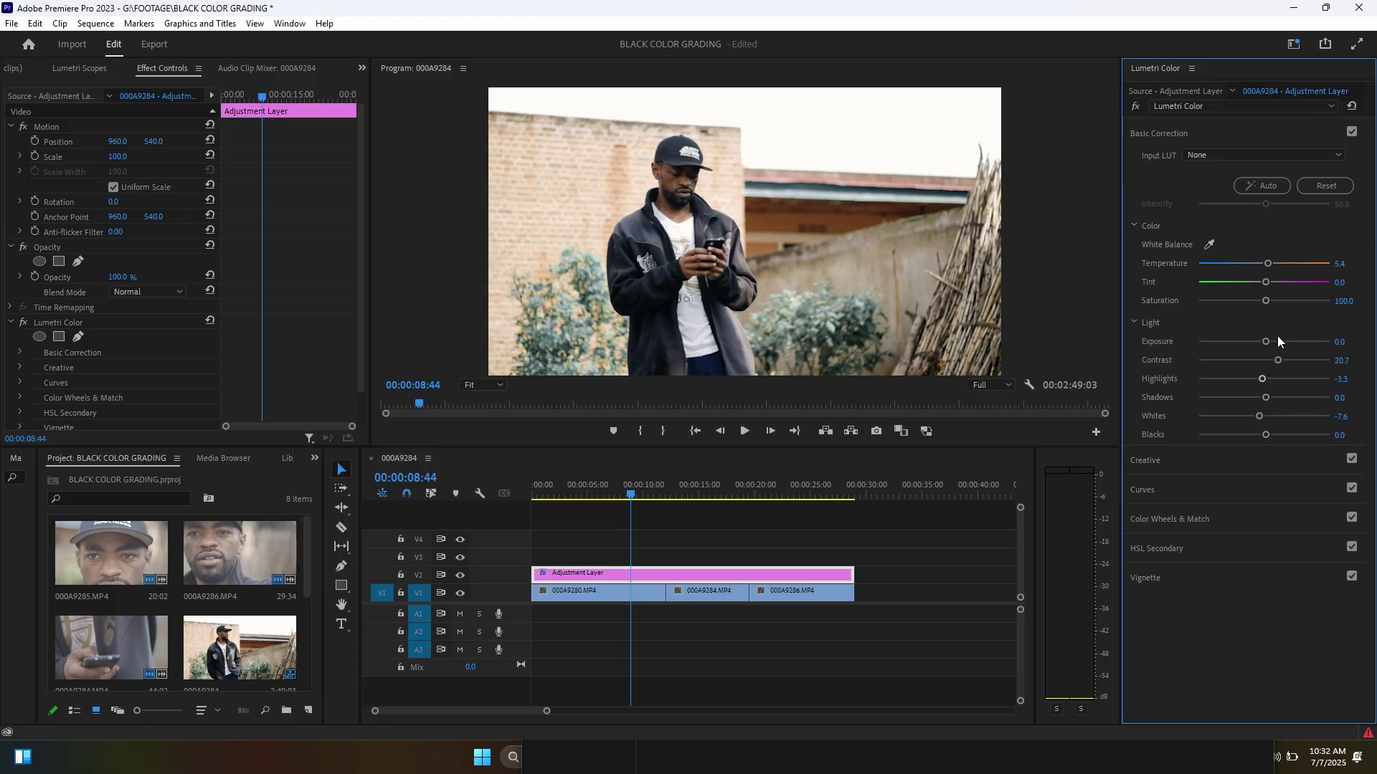
- In HSL Secondary, key the red color, show the Color/Gray mask and widen the hue range slightly toward orange to cover the skin tones
{"action": "left_click", "coordinate": [1164, 135]}
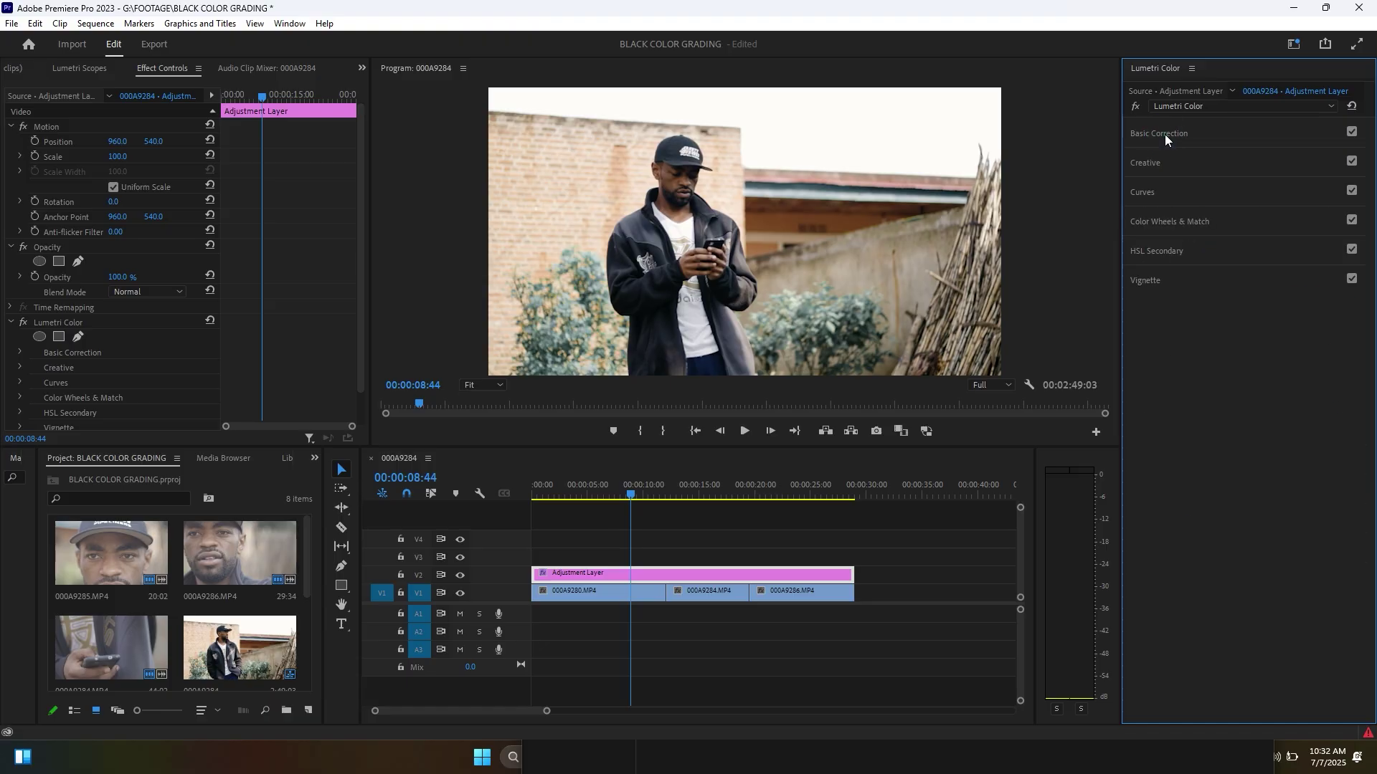
{"action": "left_click", "coordinate": [1164, 250]}
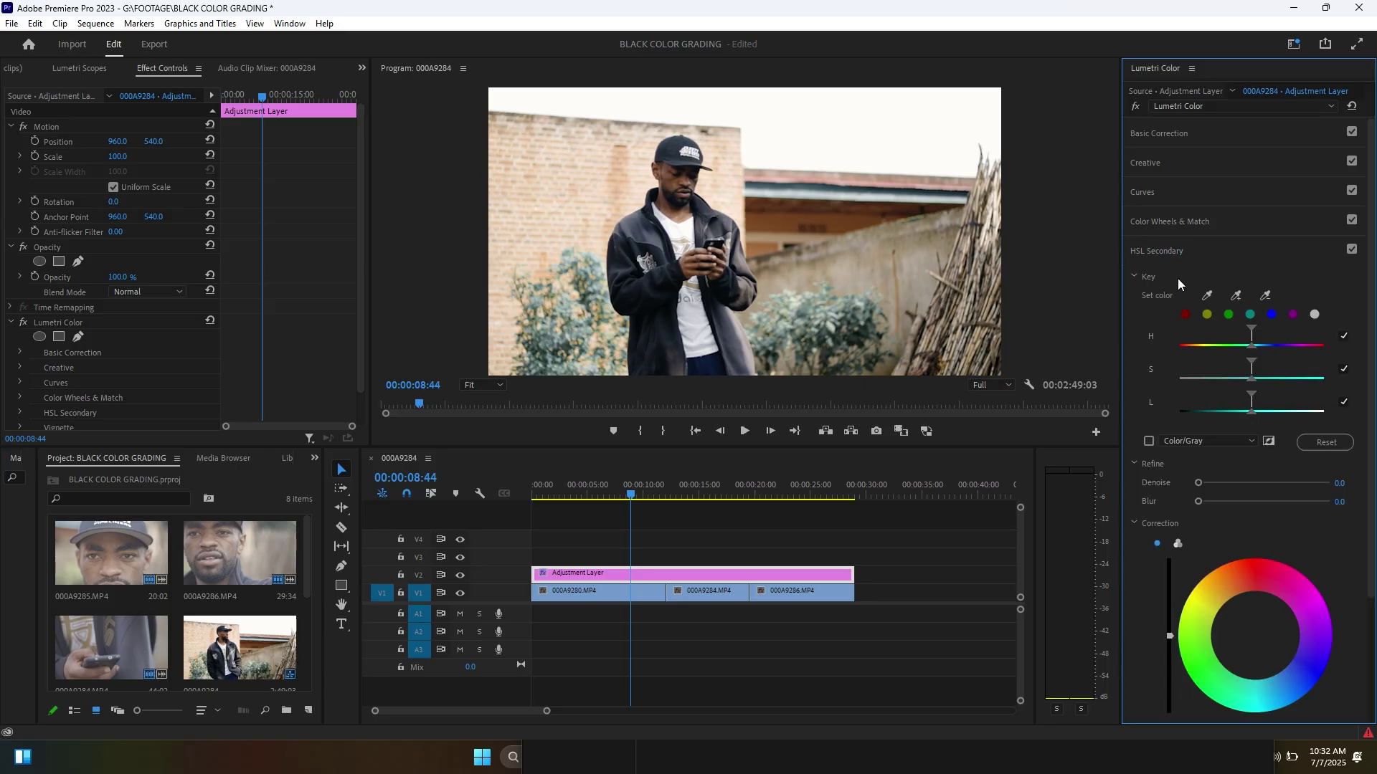
{"action": "left_click", "coordinate": [709, 485]}
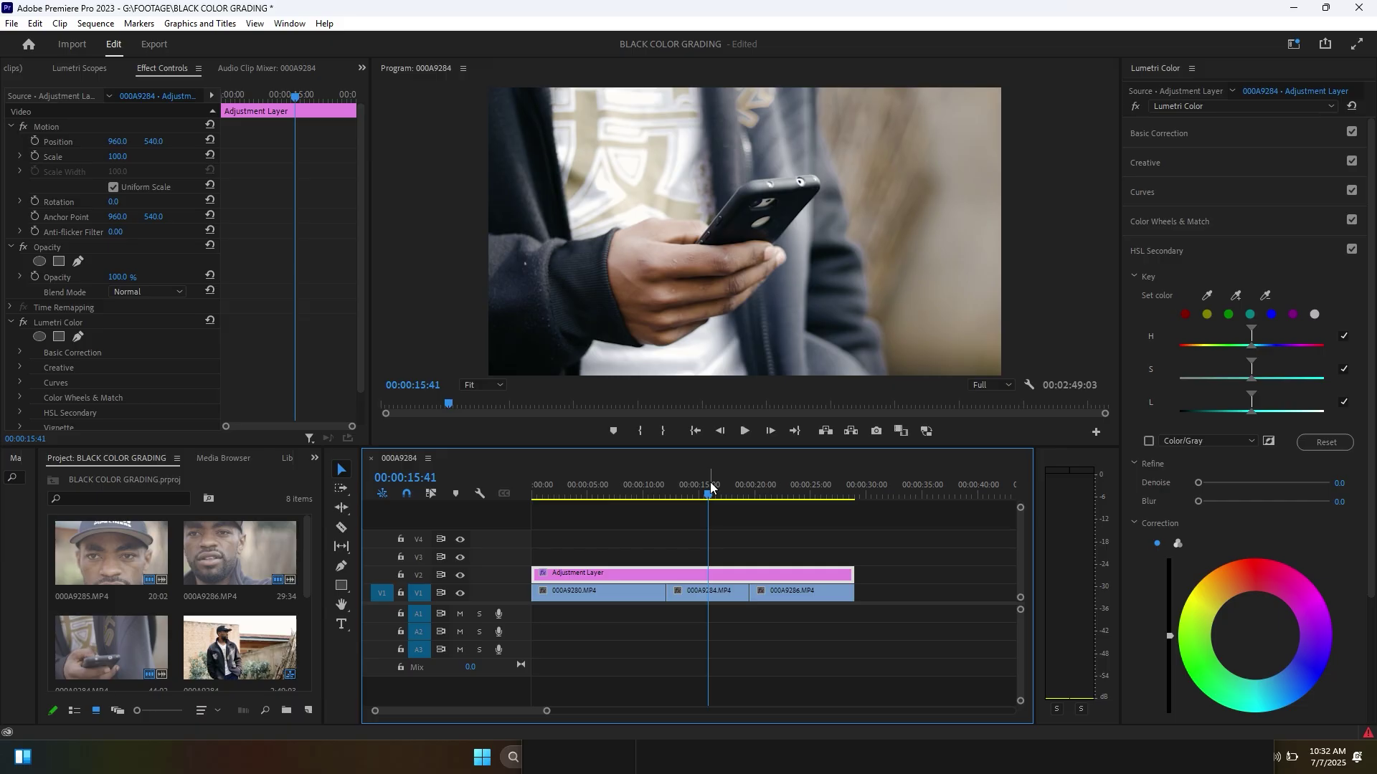
{"action": "left_click", "coordinate": [777, 486]}
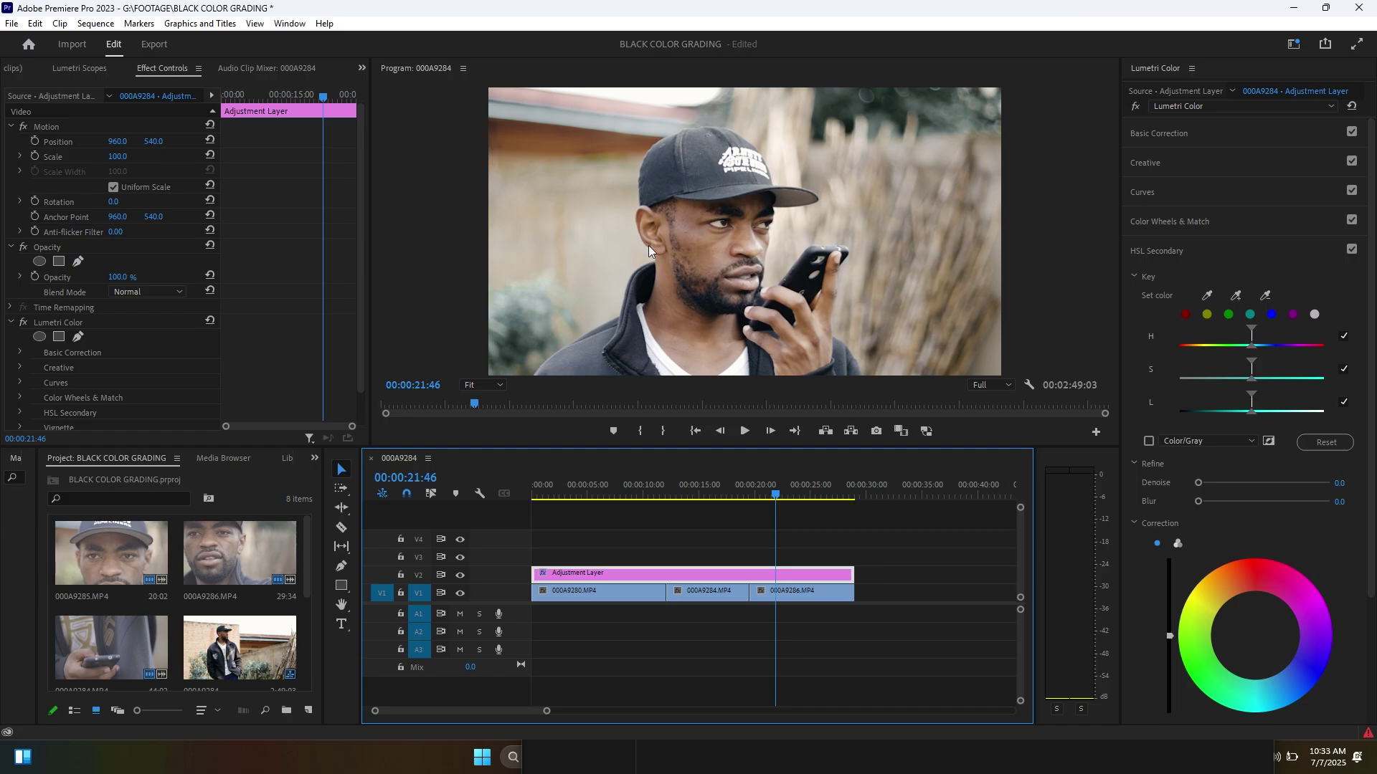
{"action": "left_click", "coordinate": [1186, 316]}
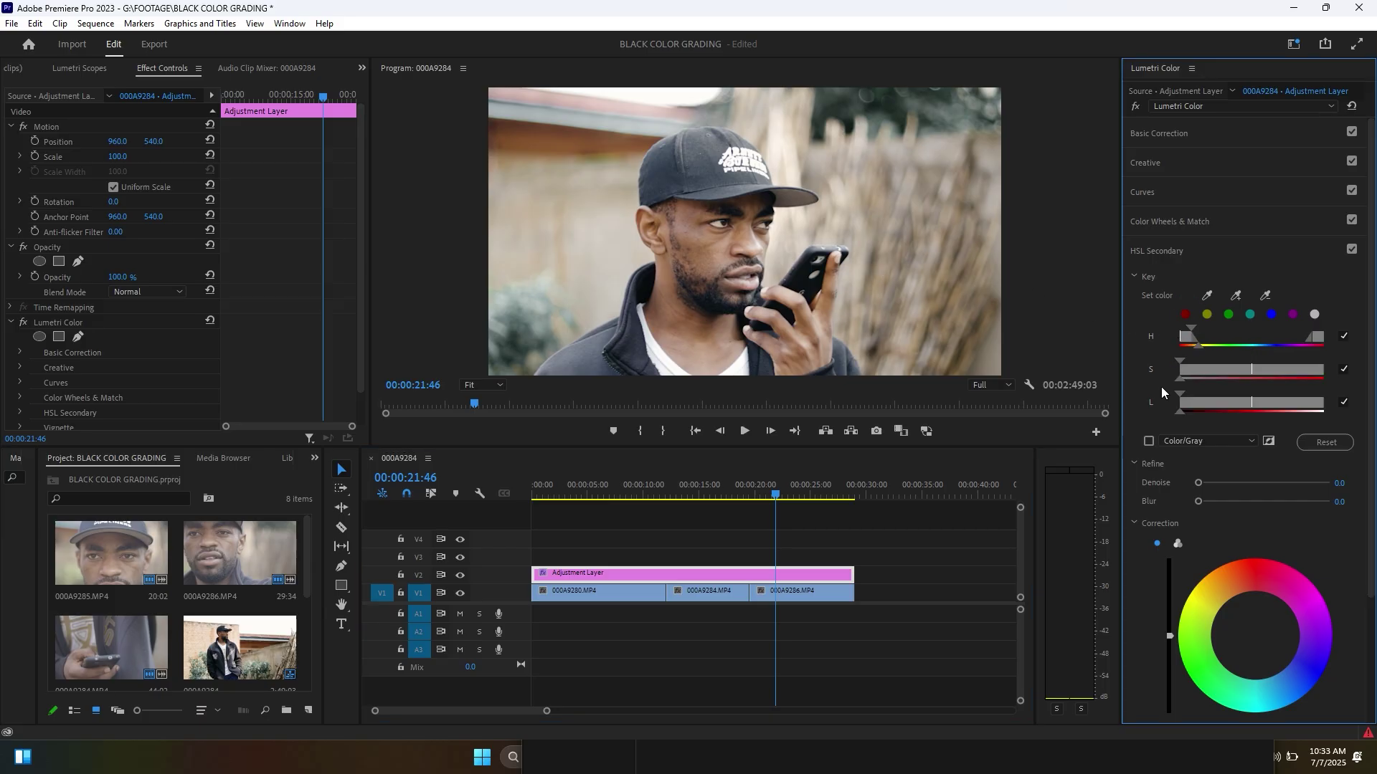
{"action": "left_click", "coordinate": [1149, 441]}
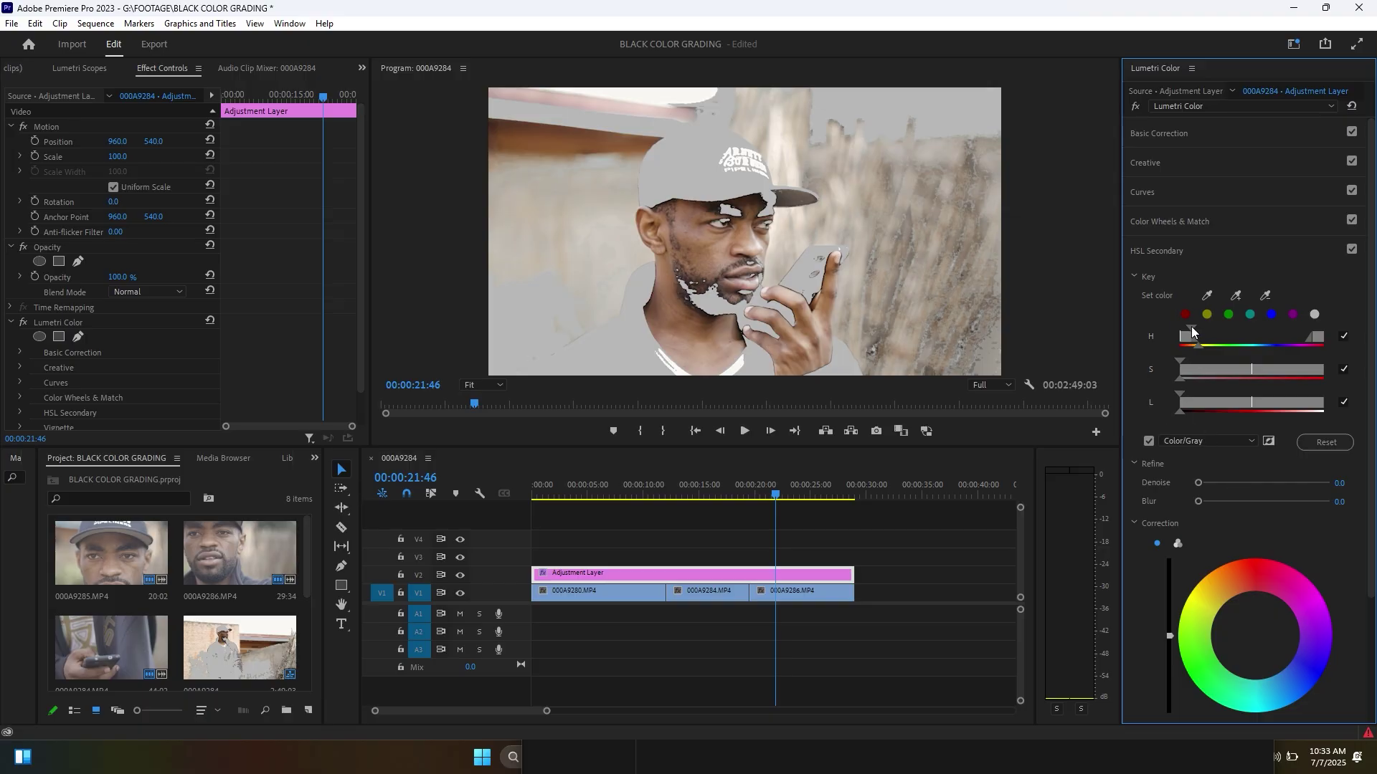
{"action": "left_click_drag", "start_coordinate": [1190, 325], "coordinate": [1195, 327]}
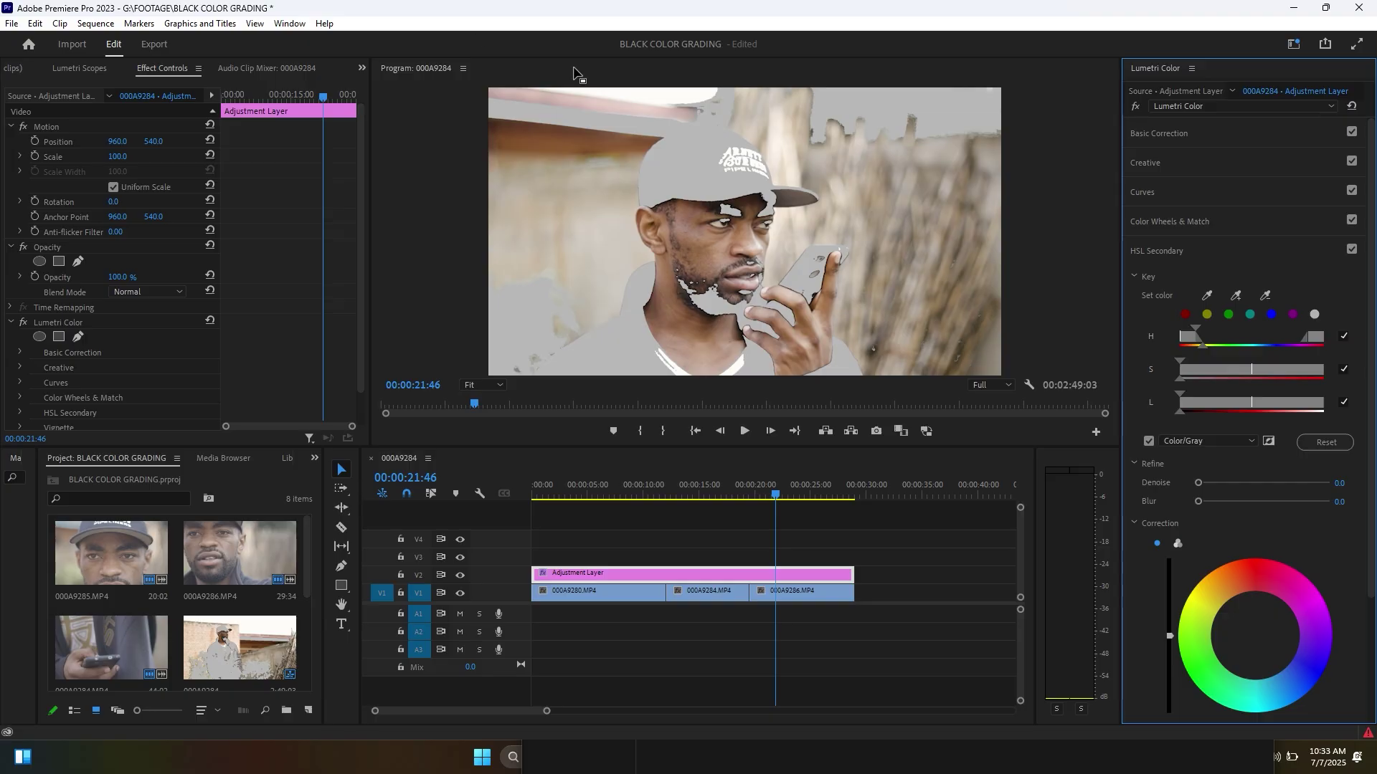
{"action": "left_click", "coordinate": [703, 490]}
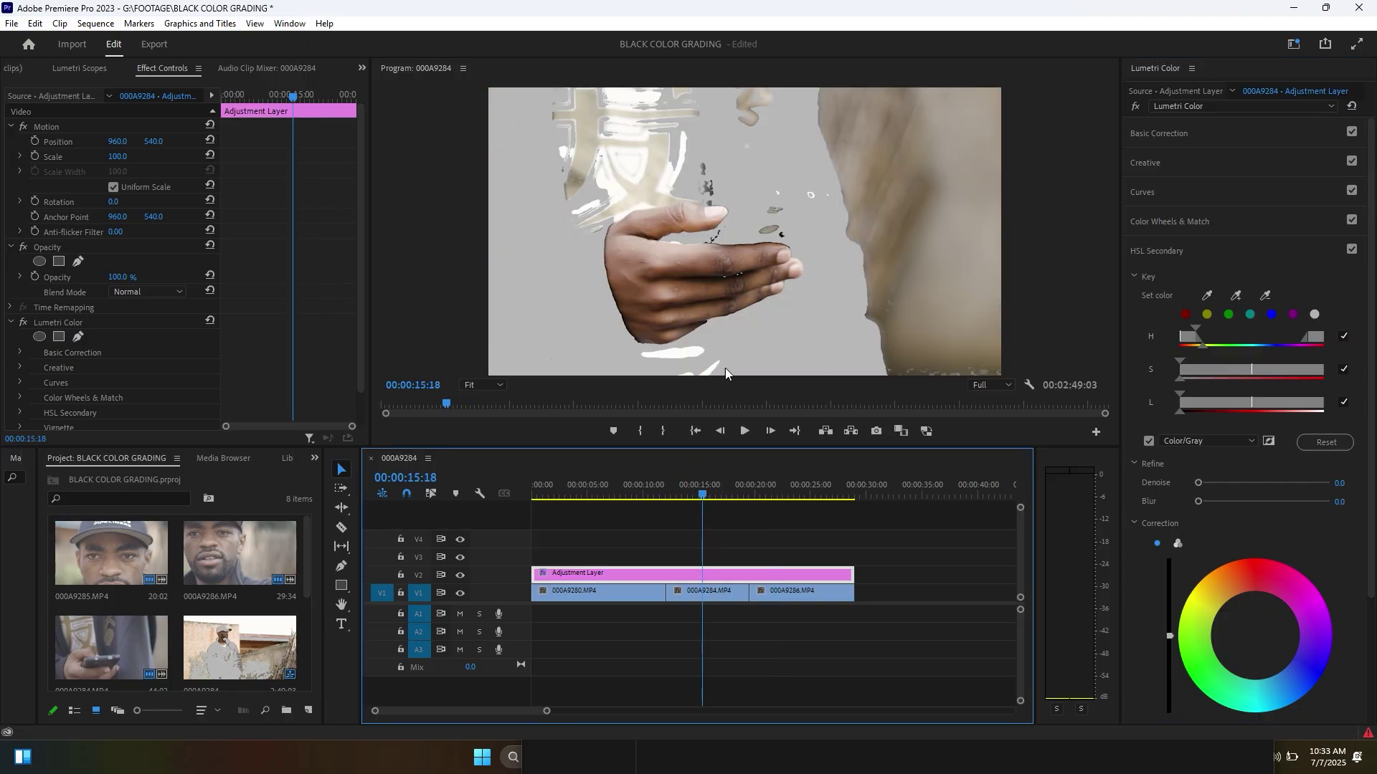
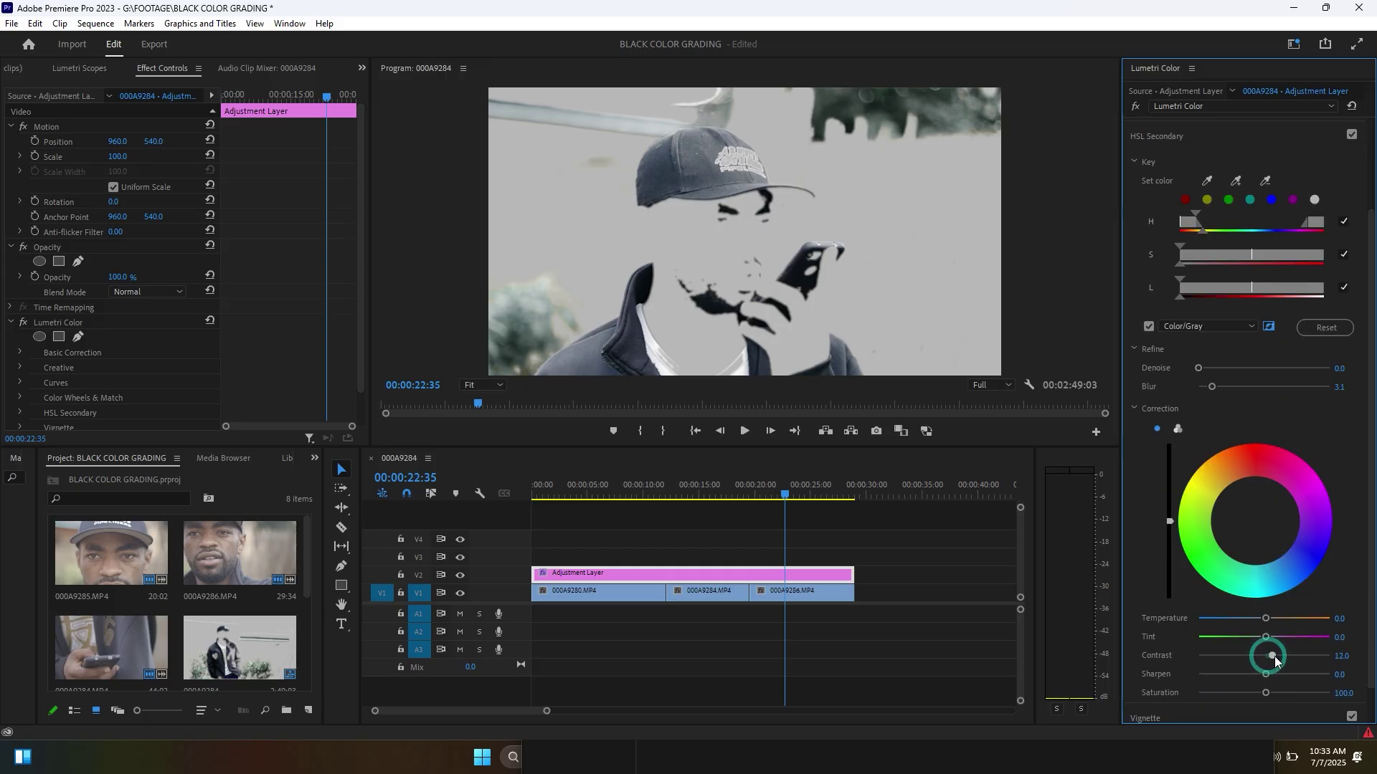
- For the area outside the keyed skin tones, set Contrast to 45.7 and Saturation to 68.5, and tint the Shadows wheel slightly green
{"action": "left_click_drag", "start_coordinate": [1266, 655], "coordinate": [1292, 664]}
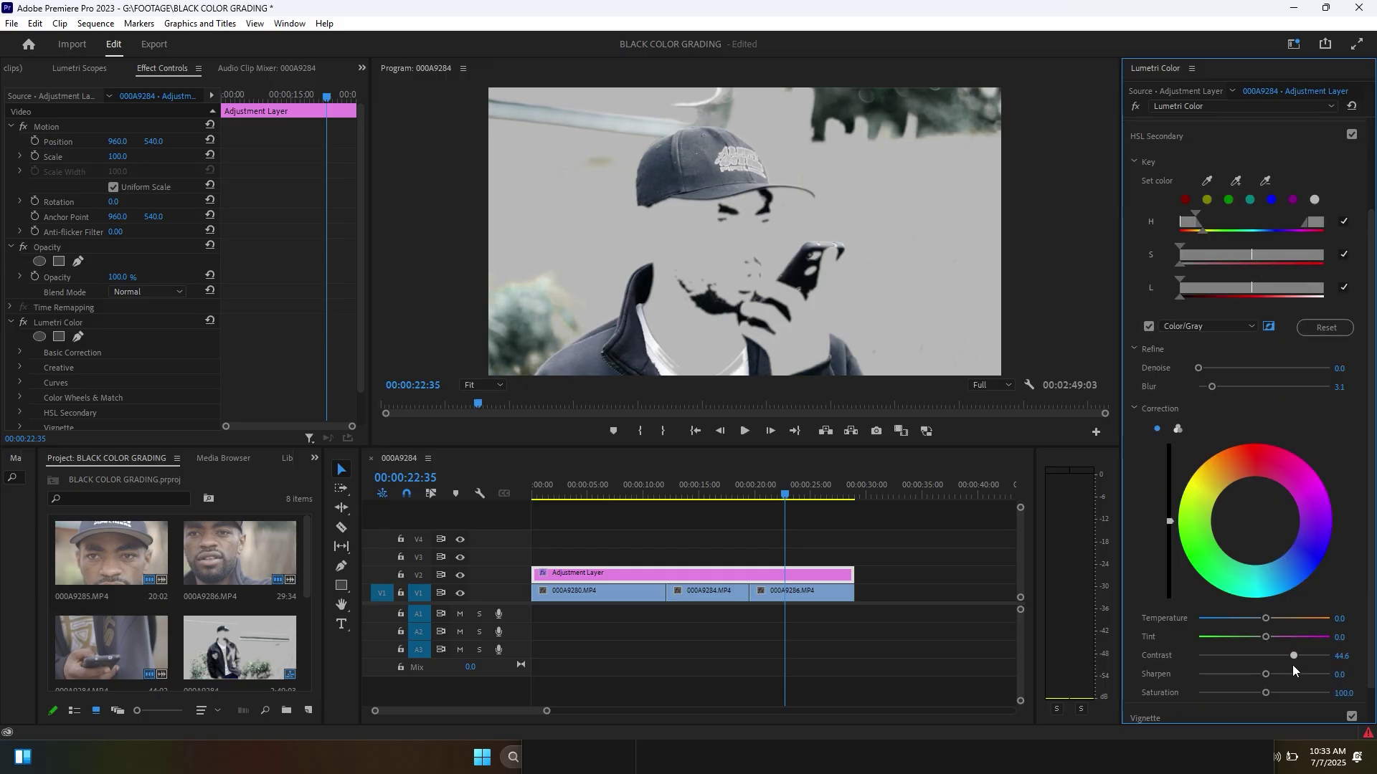
{"action": "left_click", "coordinate": [1177, 430]}
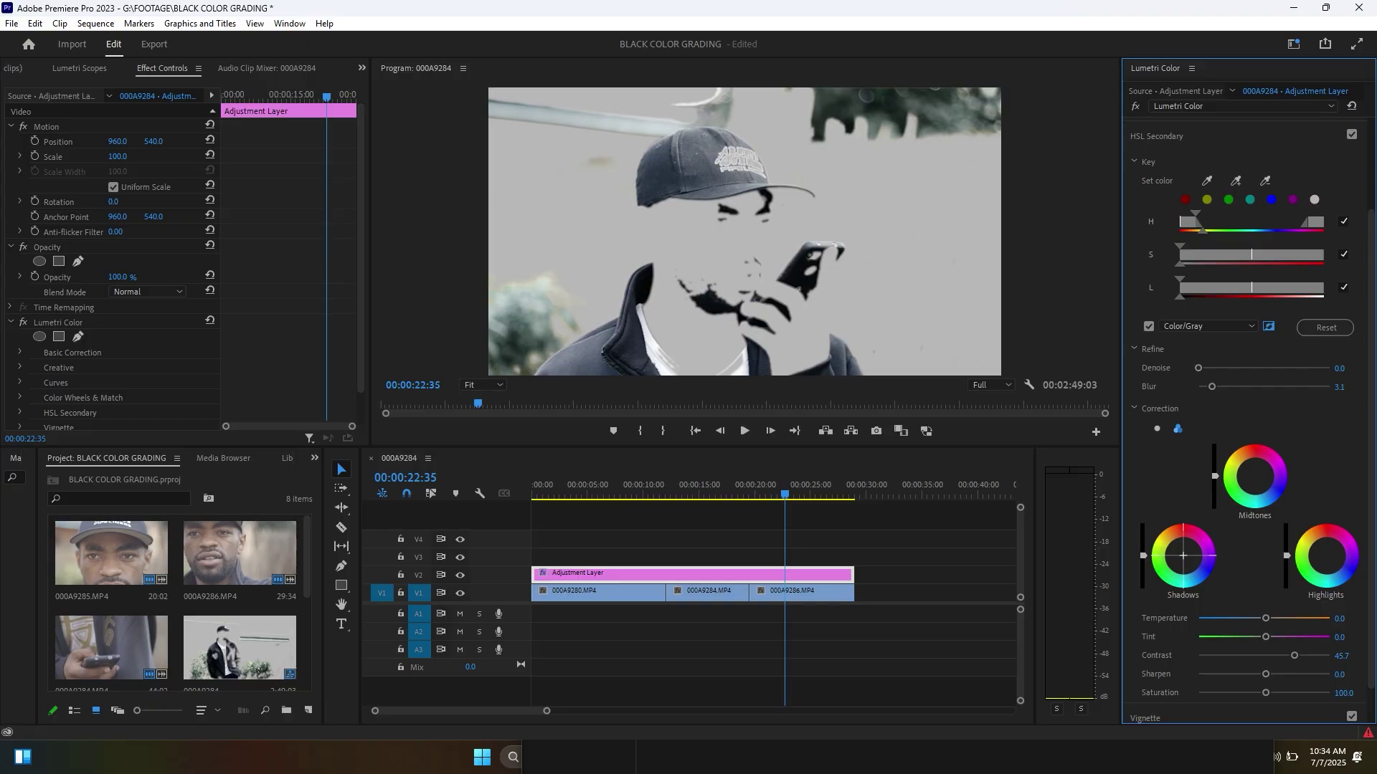
{"action": "left_click_drag", "start_coordinate": [1185, 562], "coordinate": [1180, 558]}
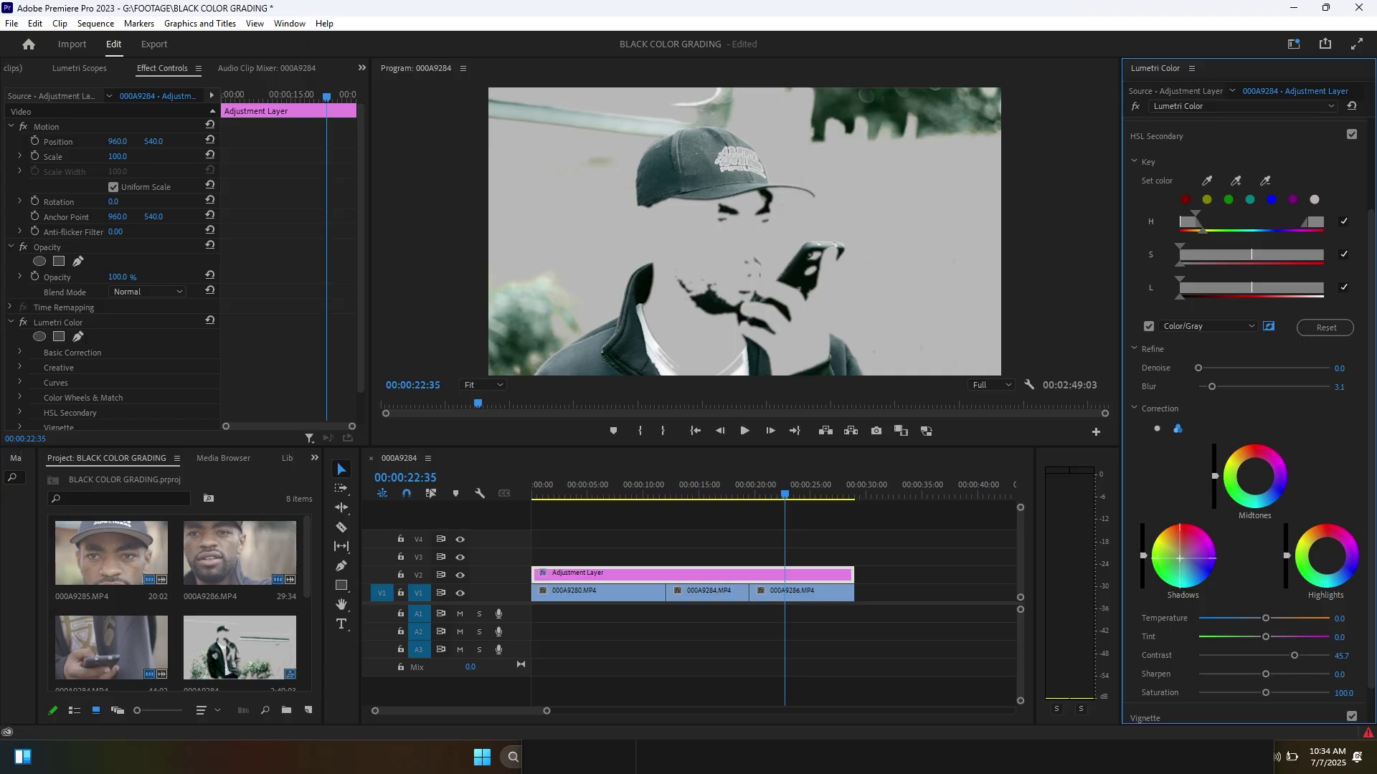
{"action": "left_click_drag", "start_coordinate": [1180, 558], "coordinate": [1180, 559]}
{"action": "left_click_drag", "start_coordinate": [1266, 693], "coordinate": [1247, 696]}
- Turn off the Color/Gray mask and push the HSL Secondary Shadows wheel further toward green on the third clip
{"action": "left_click", "coordinate": [728, 486]}
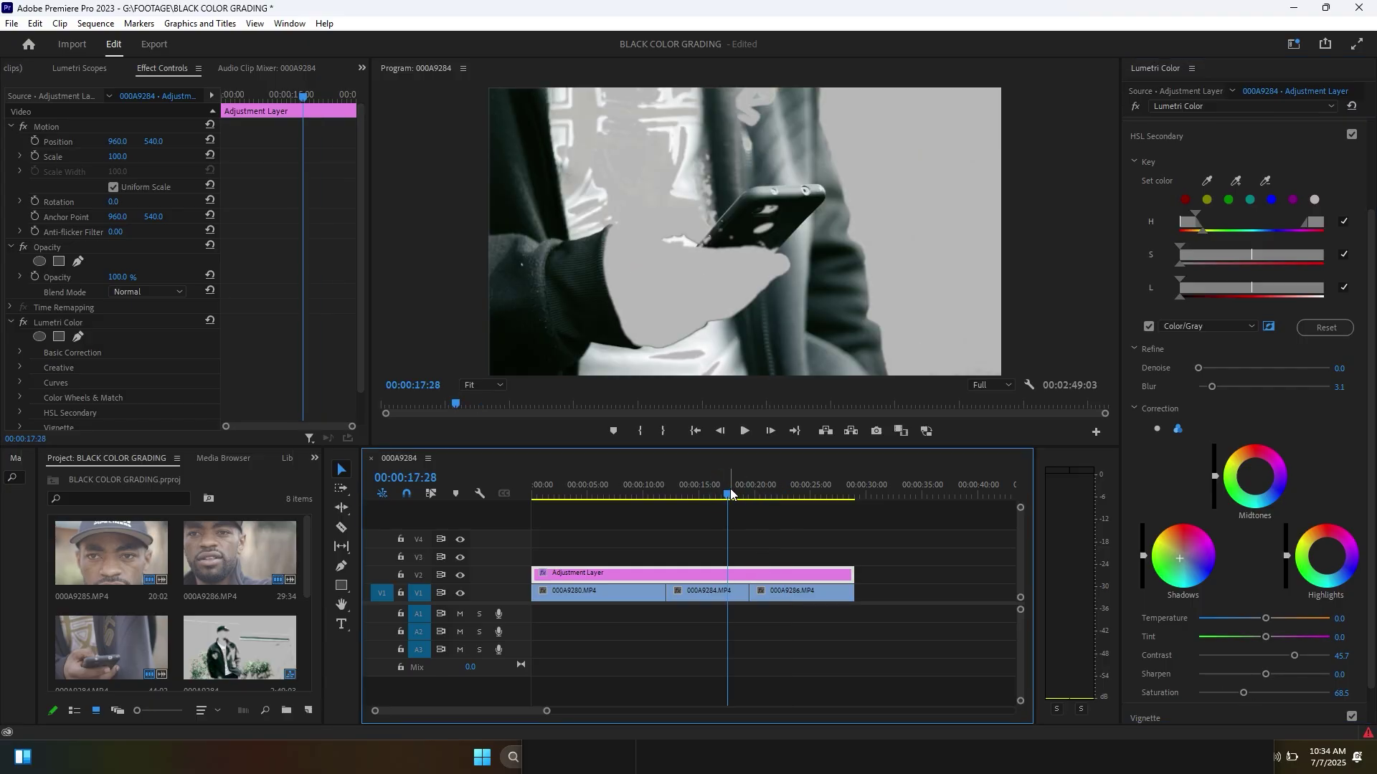
{"action": "left_click", "coordinate": [1148, 326]}
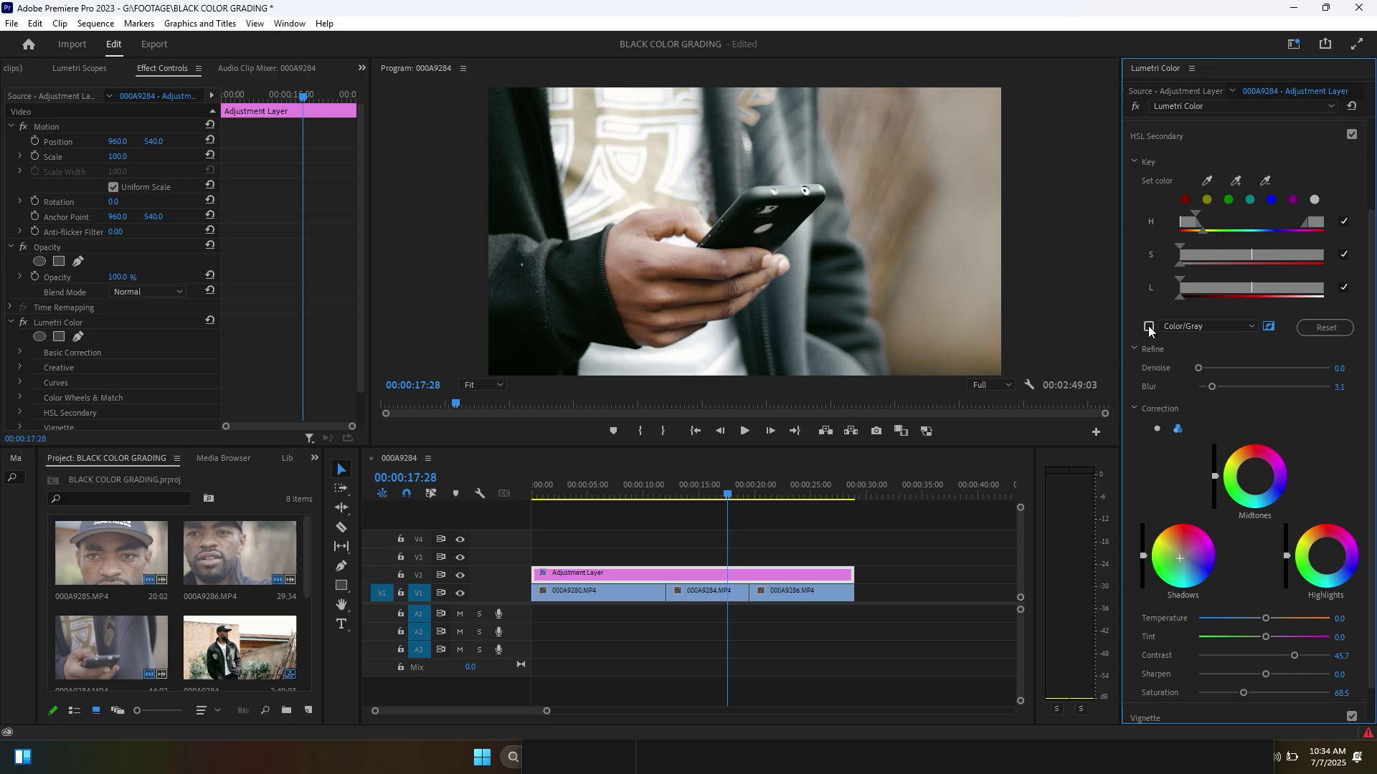
{"action": "left_click", "coordinate": [776, 485]}
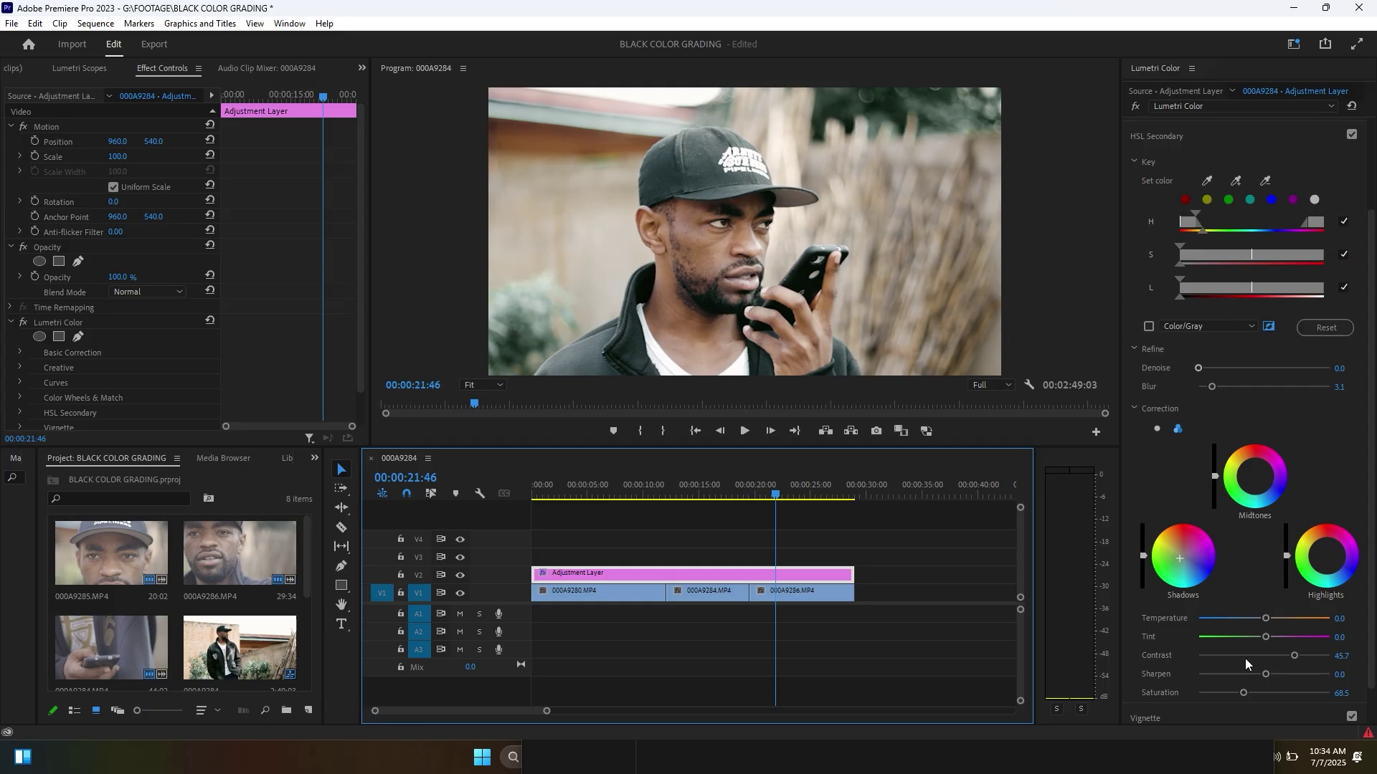
{"action": "left_click", "coordinate": [1188, 561]}
{"action": "mouse_move", "coordinate": [1189, 561]}
{"action": "left_mouse_down"}
{"action": "mouse_move", "coordinate": [1172, 547]}
{"action": "mouse_move", "coordinate": [1173, 562]}
{"action": "left_mouse_up"}
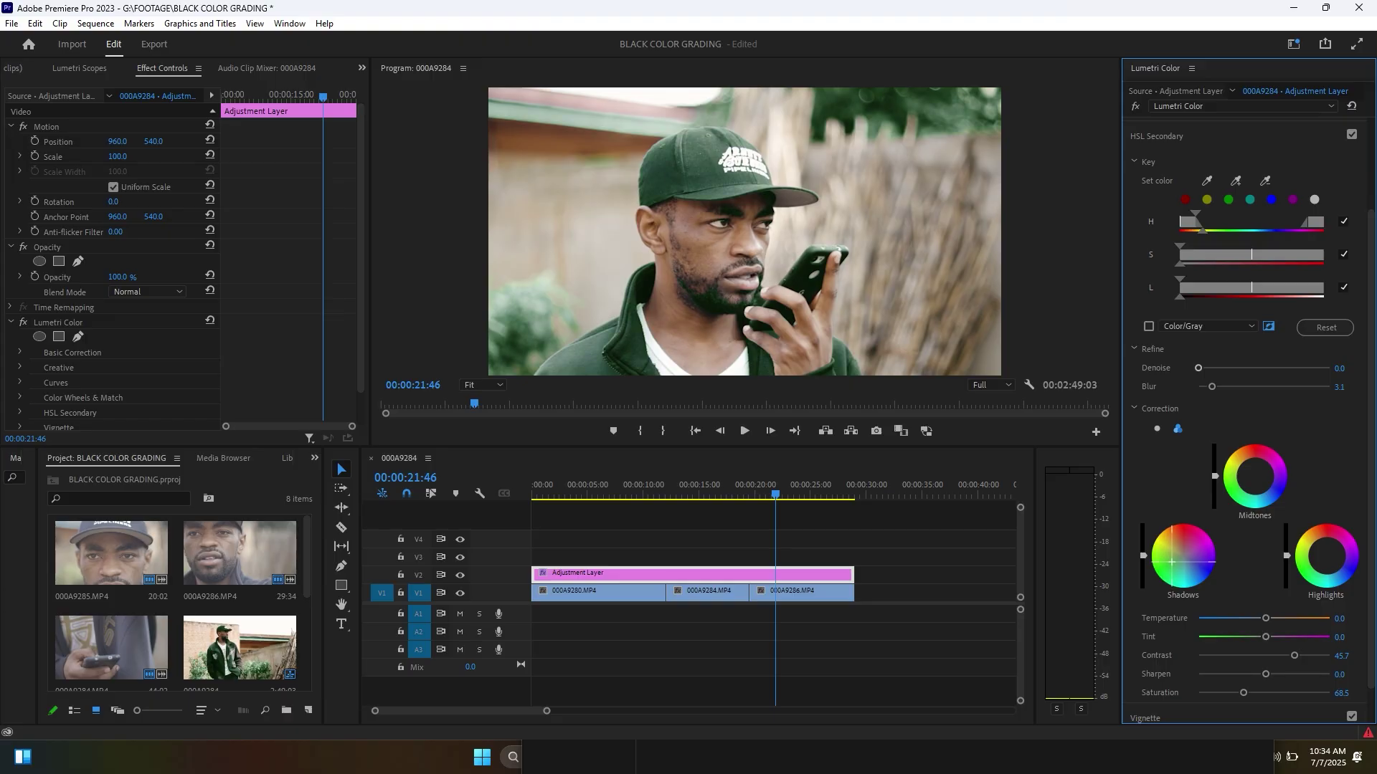
- Check the green shadow tint on the second and first clips, and nudge the Shadows wheel on the second clip
{"action": "left_click", "coordinate": [710, 486]}
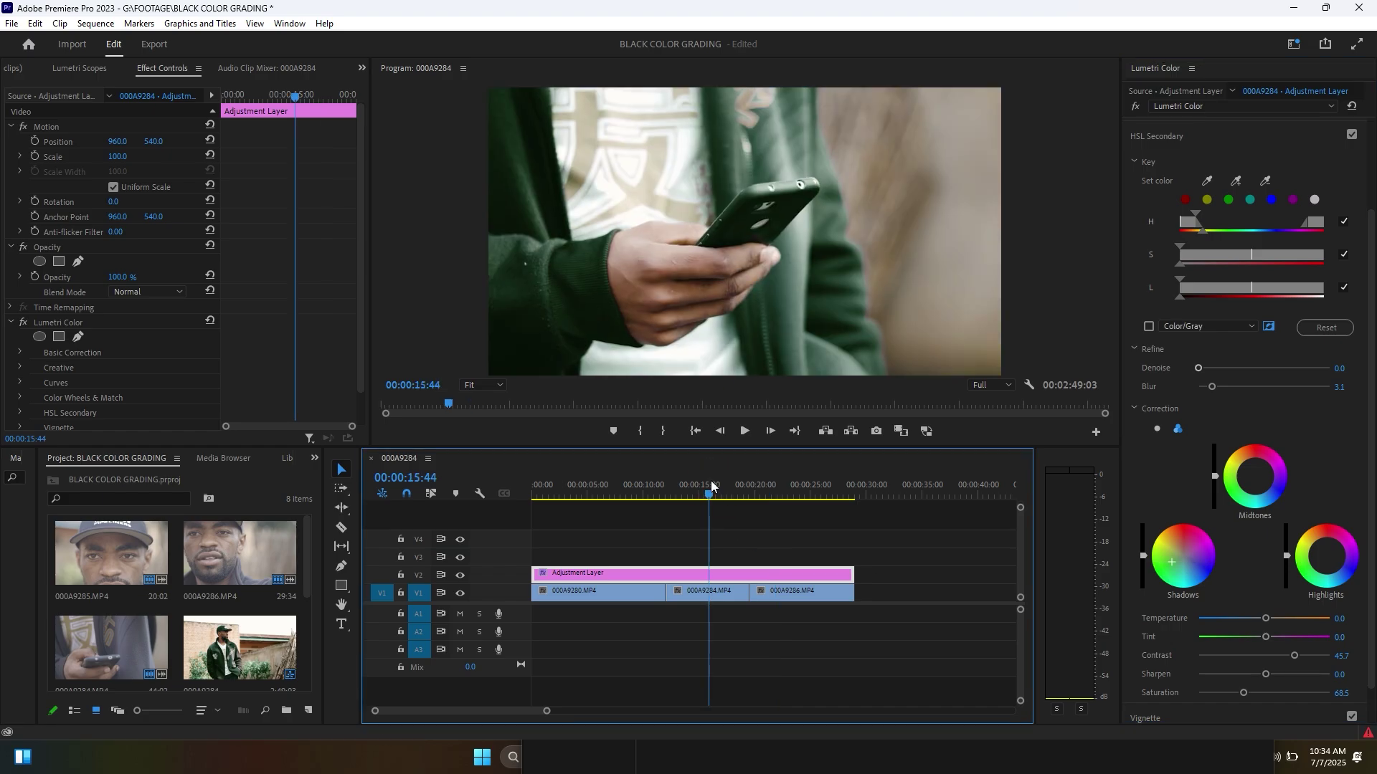
{"action": "left_click", "coordinate": [621, 486]}
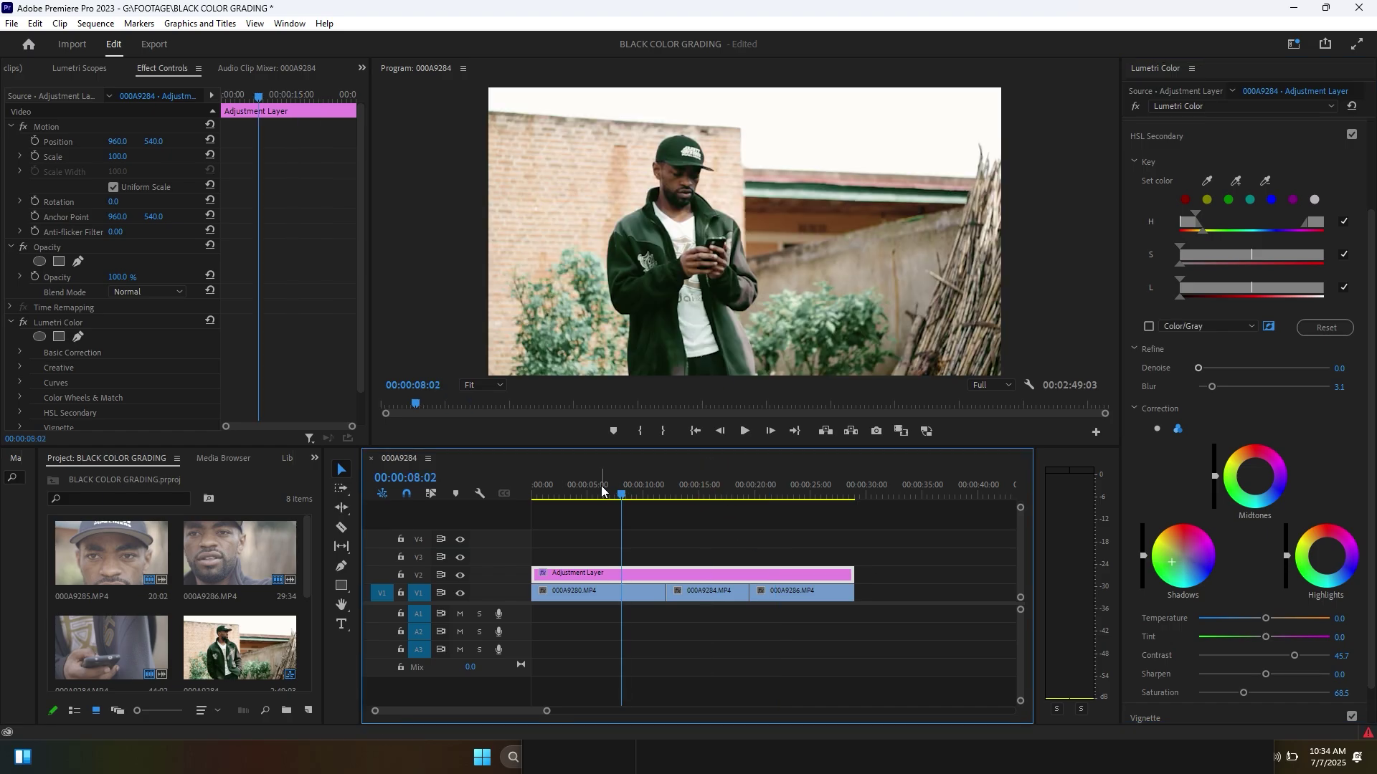
{"action": "left_click", "coordinate": [709, 490]}
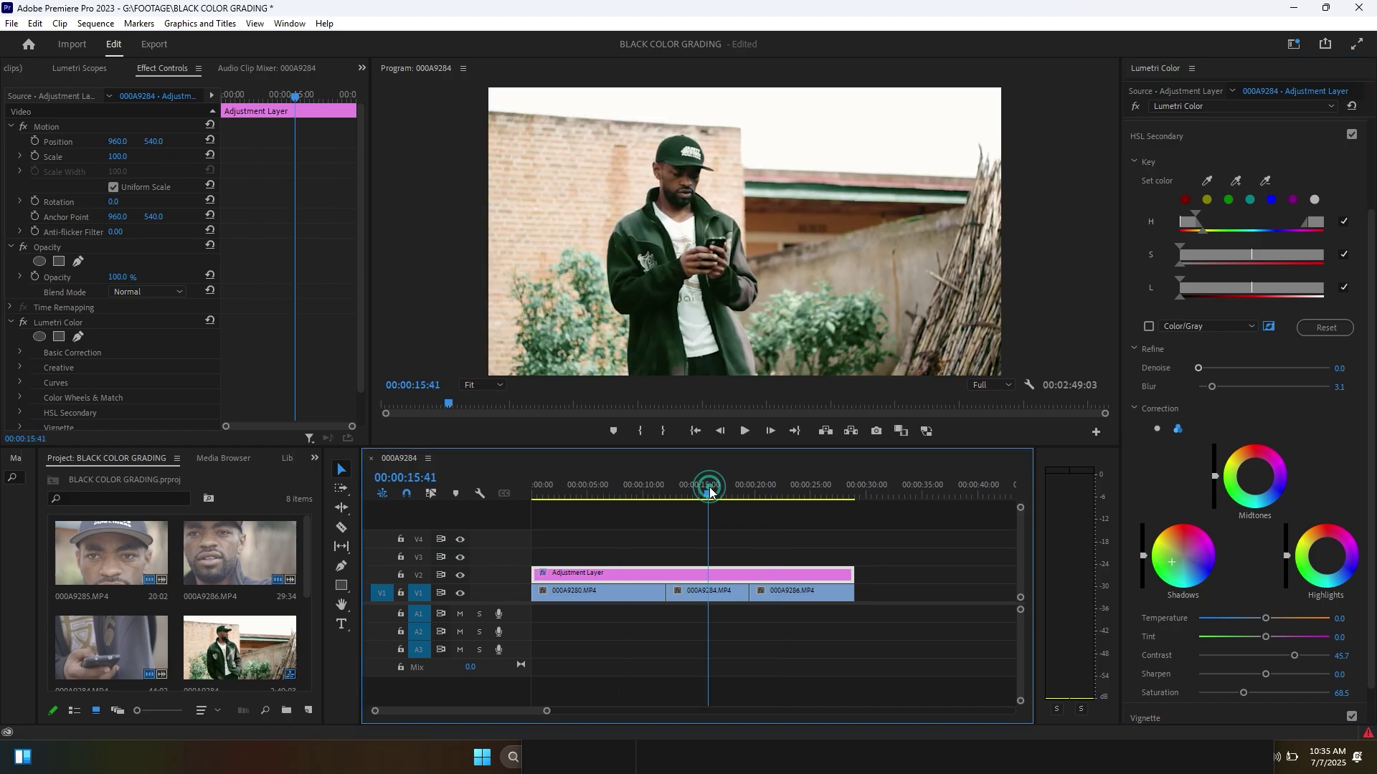
{"action": "left_click", "coordinate": [1180, 562]}
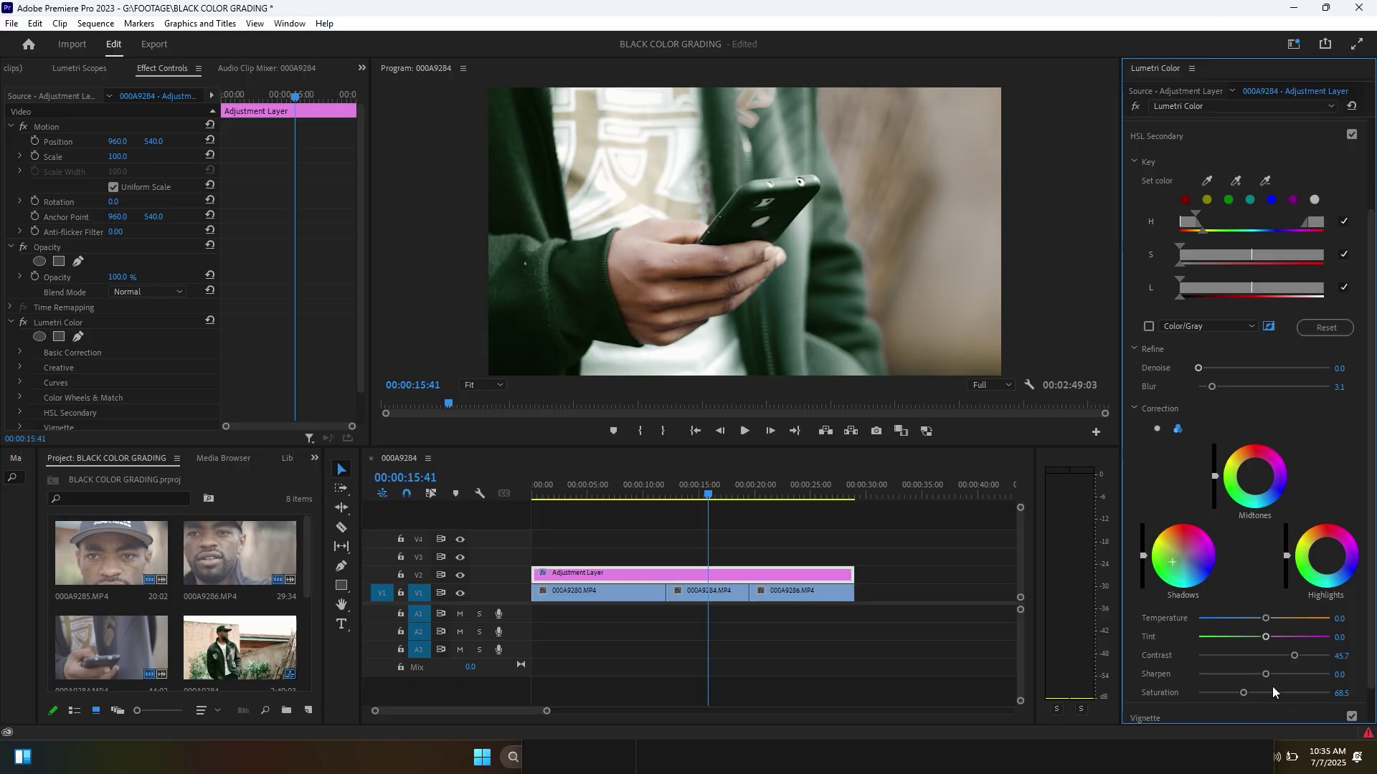
- Set the HSL Secondary Sharpen to 59.8 and Saturation to 52.2, and collapse the Lumetri sections
{"action": "left_click_drag", "start_coordinate": [1265, 674], "coordinate": [1321, 677]}
{"action": "left_click", "coordinate": [797, 492]}
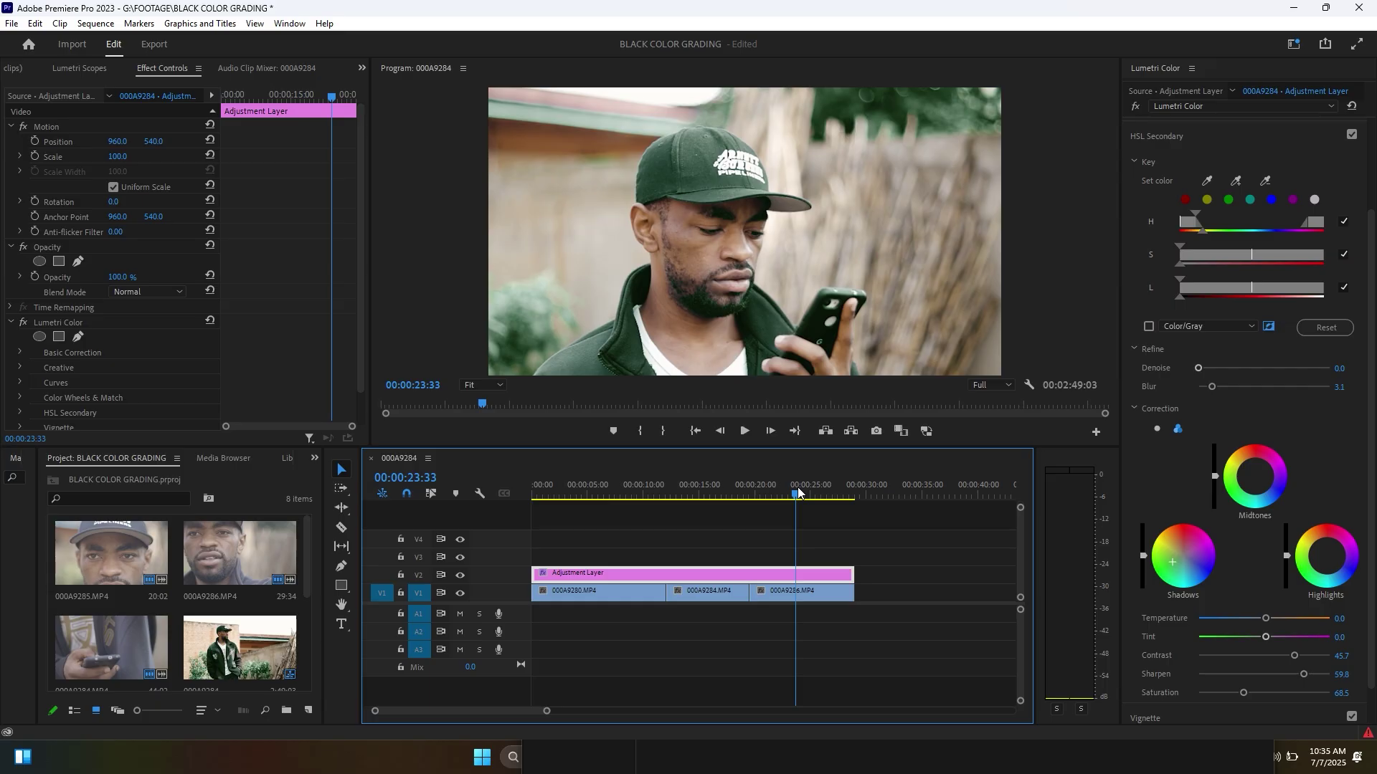
{"action": "left_click_drag", "start_coordinate": [1244, 694], "coordinate": [1233, 696]}
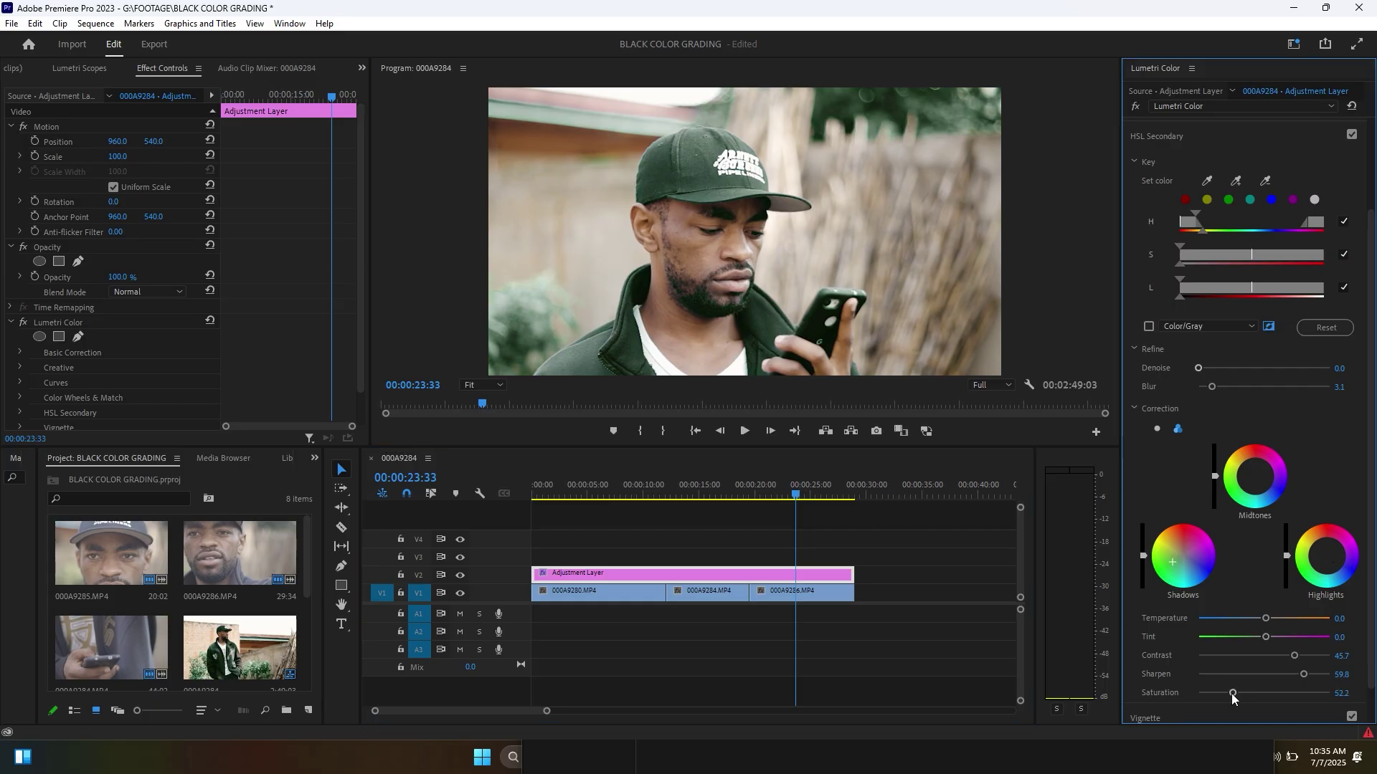
{"action": "left_click", "coordinate": [1167, 136]}
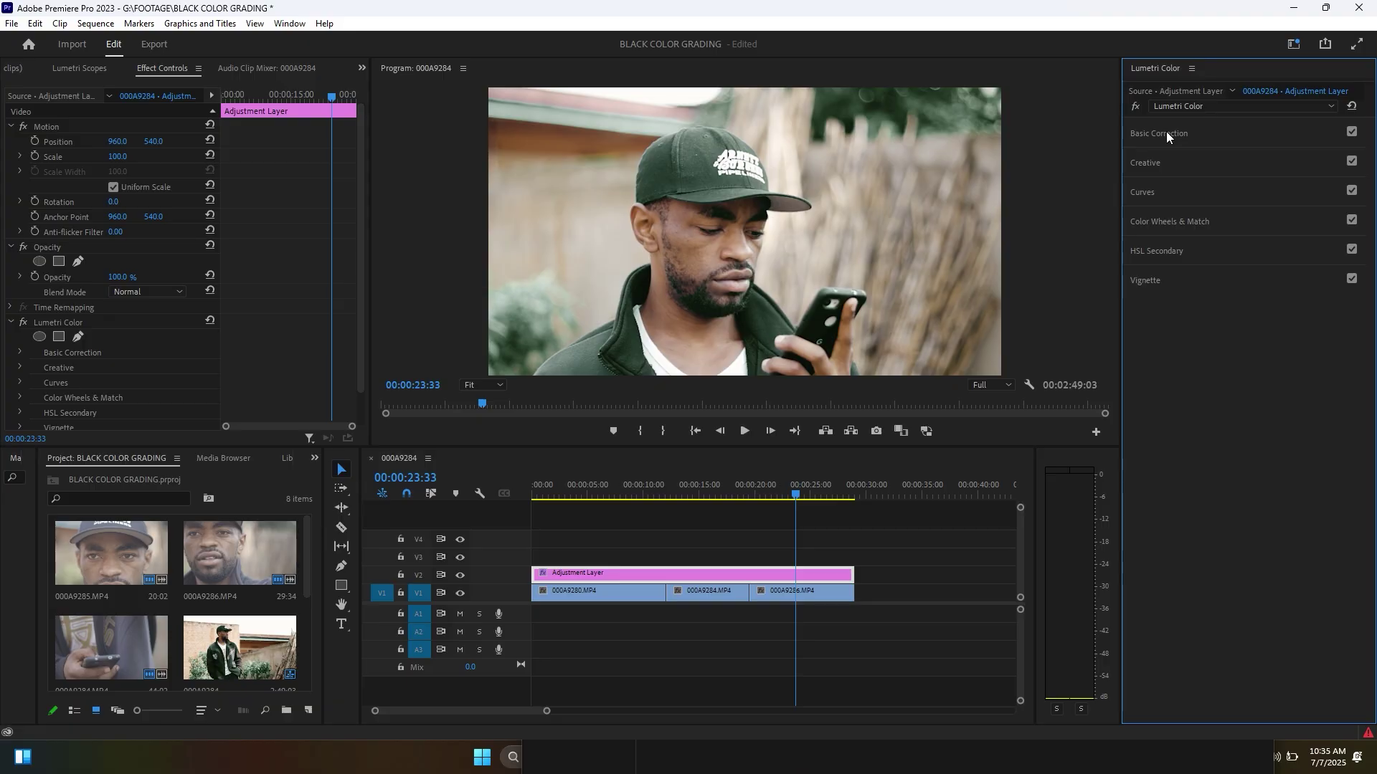
- Add another adjustment layer on track V3 spanning all three clips, and select it
{"action": "scroll", "coordinate": [199, 550], "scroll_direction": "down", "scroll_amount": 3}
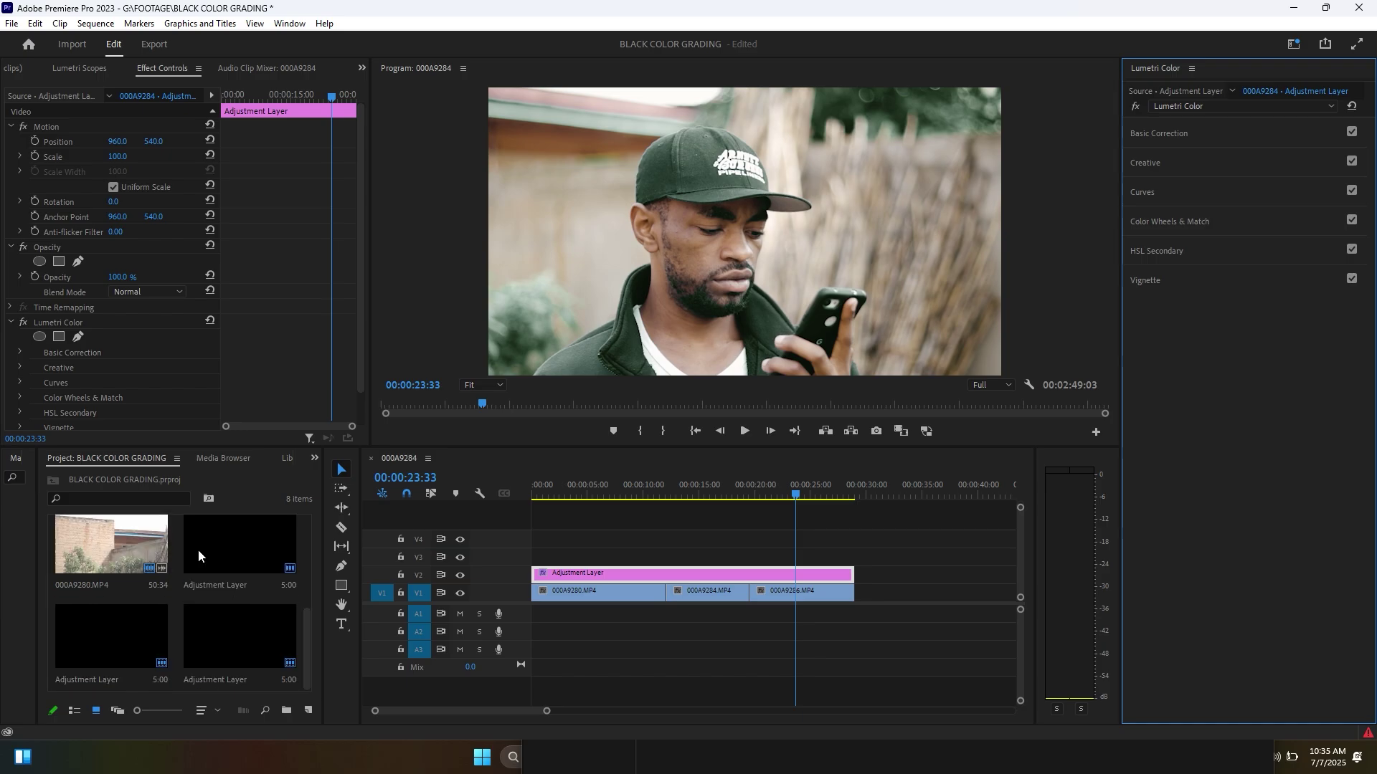
{"action": "left_click_drag", "start_coordinate": [199, 629], "coordinate": [526, 551]}
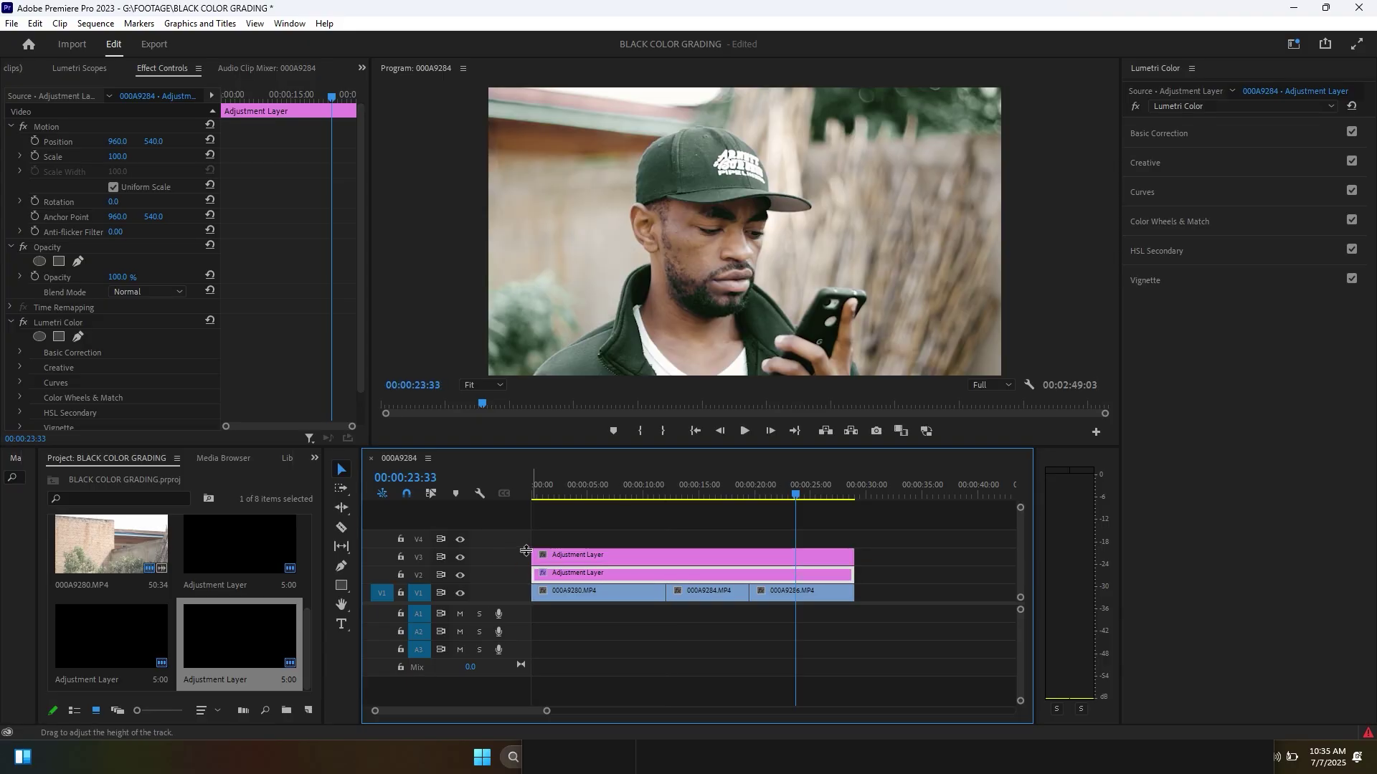
{"action": "left_click", "coordinate": [790, 565]}
- On the V3 adjustment layer, key the red color in HSL Secondary with the Color/Gray mask, widen the hue toward orange and set Blur to 2.4
{"action": "left_click", "coordinate": [1158, 248]}
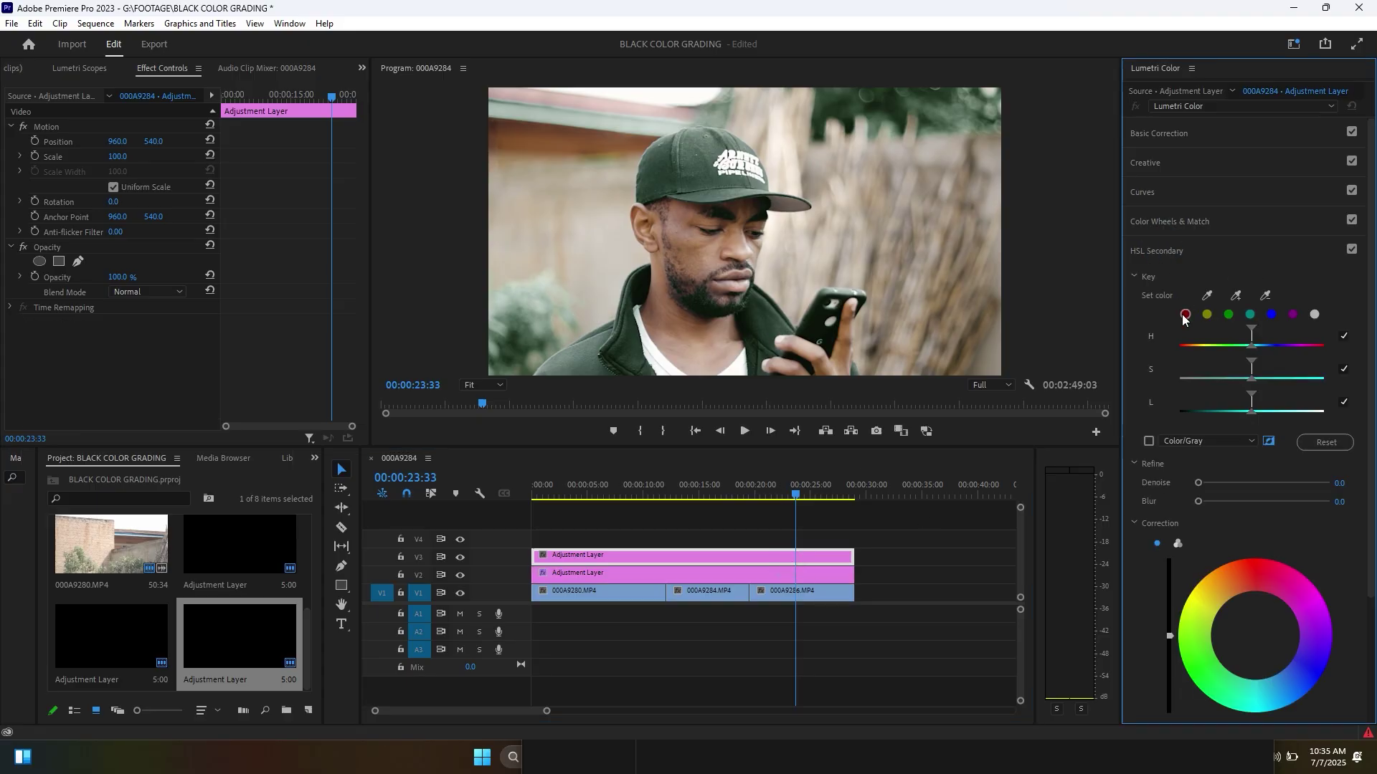
{"action": "left_click", "coordinate": [1185, 315]}
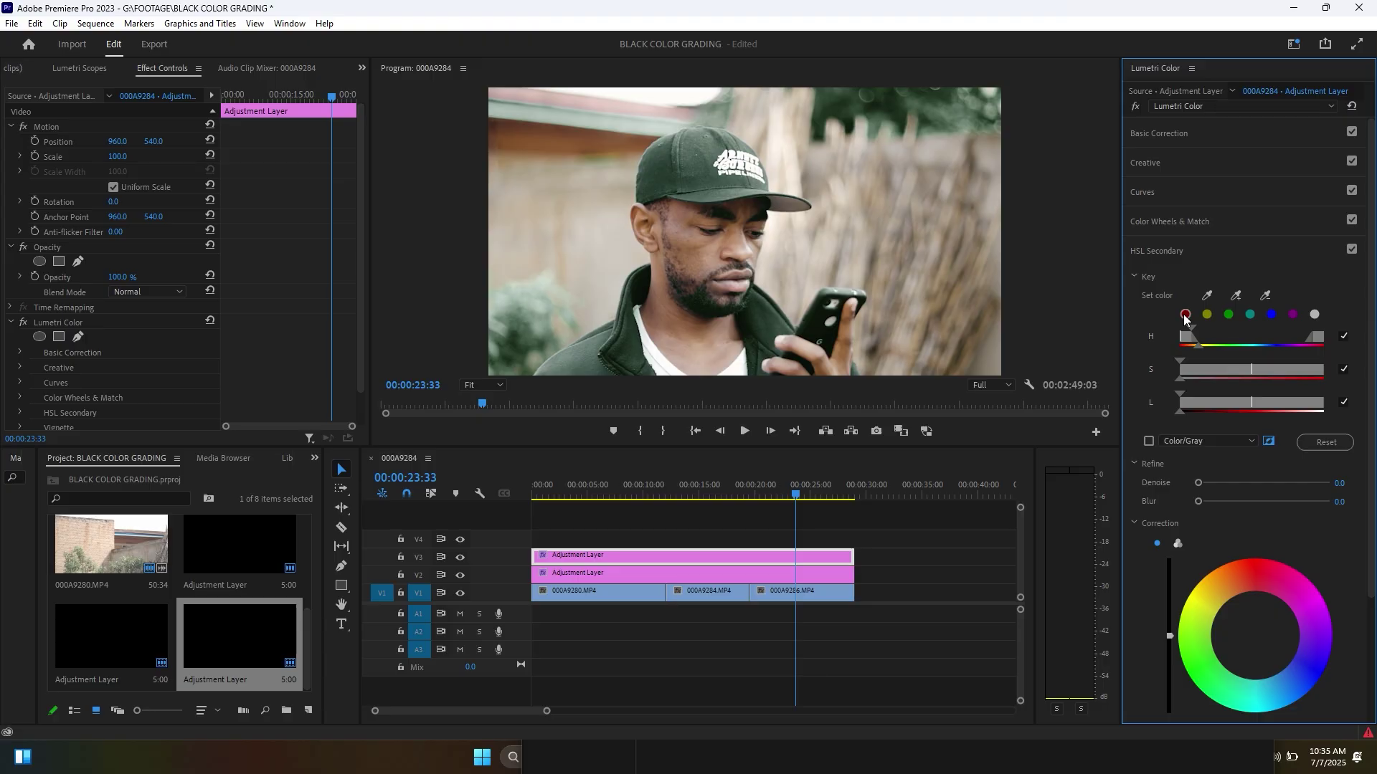
{"action": "left_click", "coordinate": [1149, 442]}
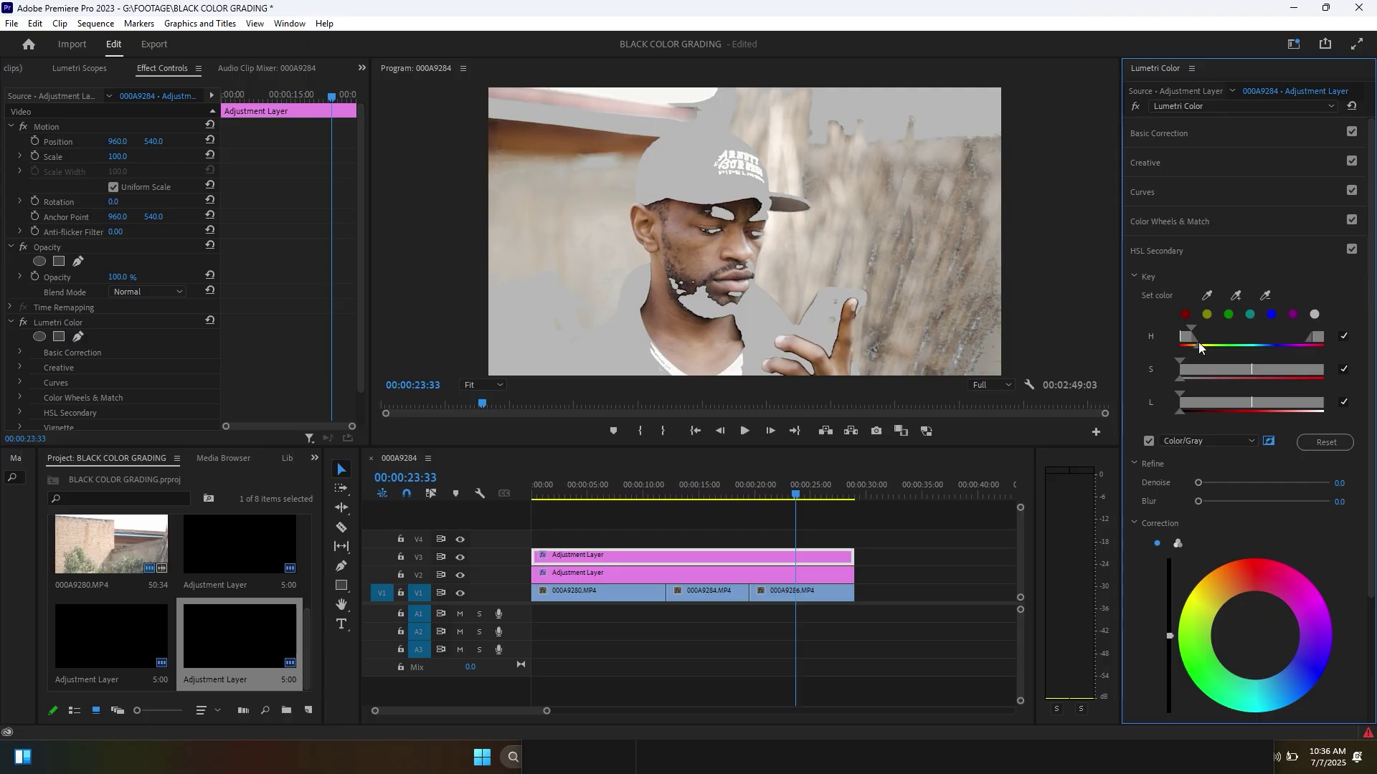
{"action": "left_click_drag", "start_coordinate": [1189, 329], "coordinate": [1199, 328]}
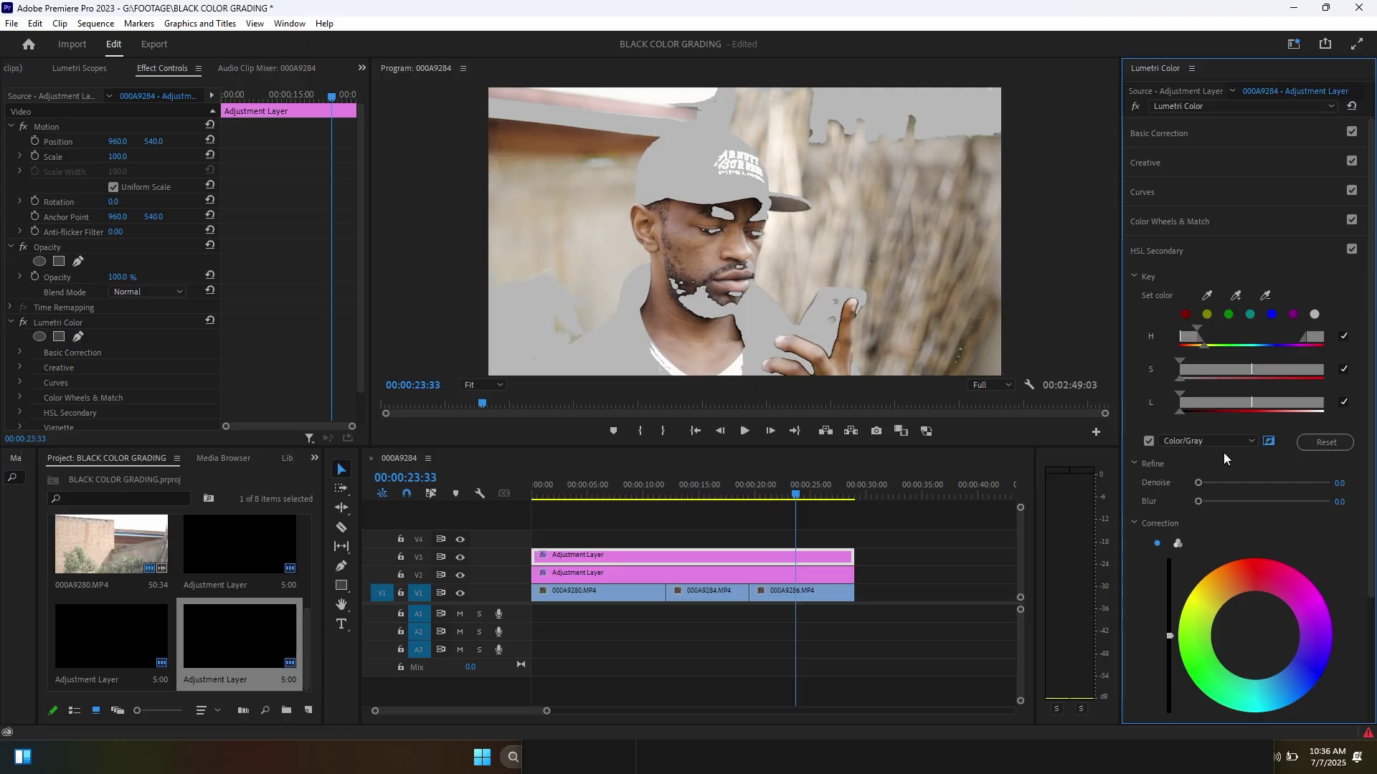
{"action": "left_click_drag", "start_coordinate": [1197, 501], "coordinate": [1203, 502]}
- Set the skin correction's Sharpen to 100, Temperature to 41.3 and Contrast to 15.2, slightly raise its brightness, and turn off the mask
{"action": "scroll", "coordinate": [1207, 502], "scroll_direction": "down", "scroll_amount": 4}
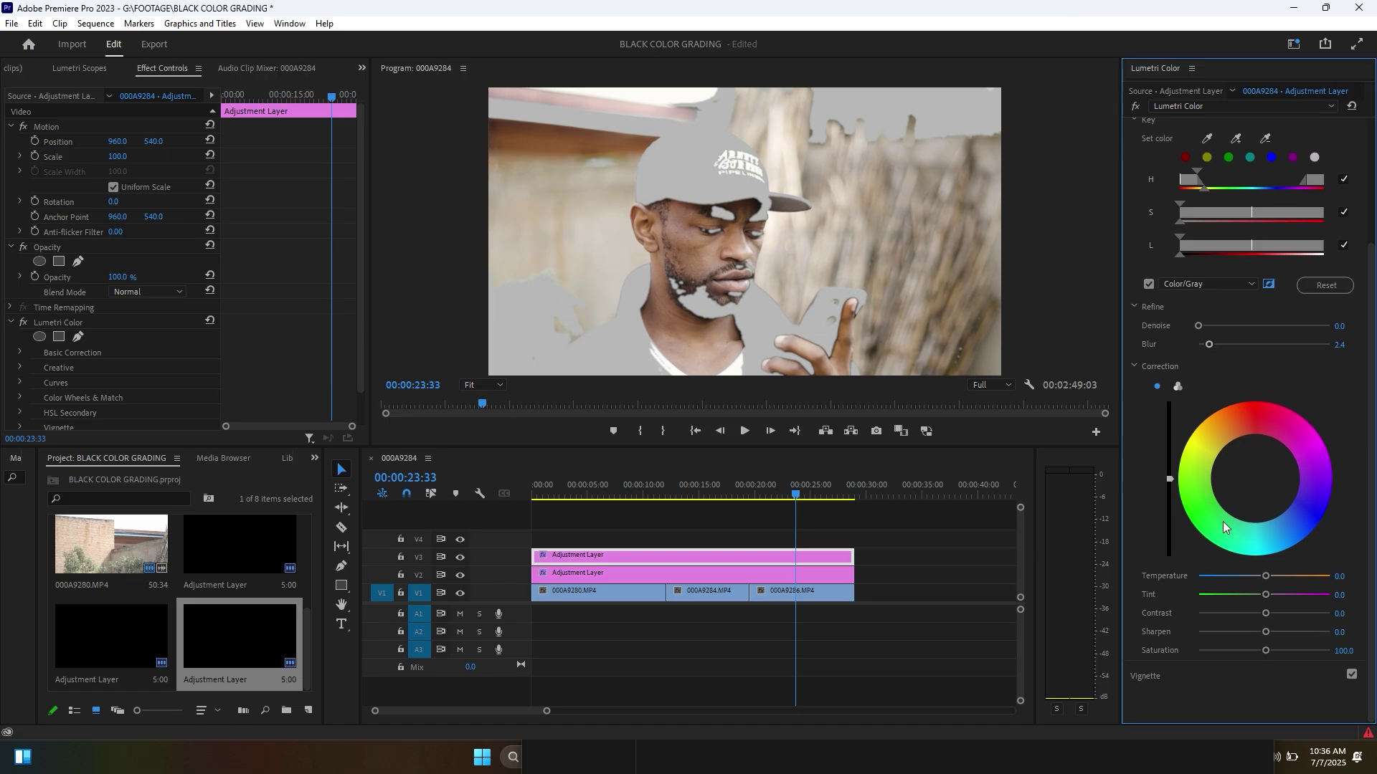
{"action": "left_click_drag", "start_coordinate": [1267, 632], "coordinate": [1343, 631]}
{"action": "left_click_drag", "start_coordinate": [1268, 576], "coordinate": [1279, 577]}
{"action": "left_click_drag", "start_coordinate": [1169, 476], "coordinate": [1169, 474]}
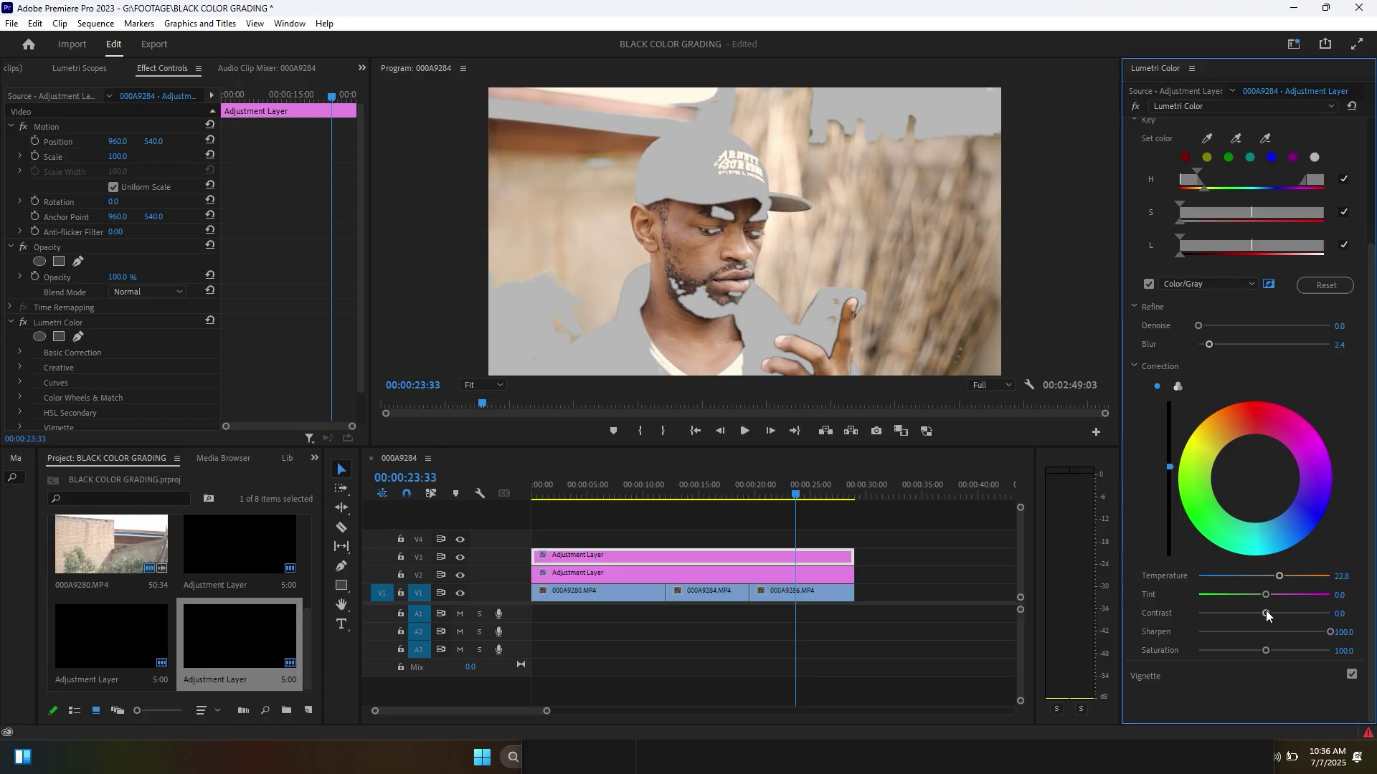
{"action": "left_click_drag", "start_coordinate": [1266, 611], "coordinate": [1274, 613]}
{"action": "left_click", "coordinate": [1147, 284]}
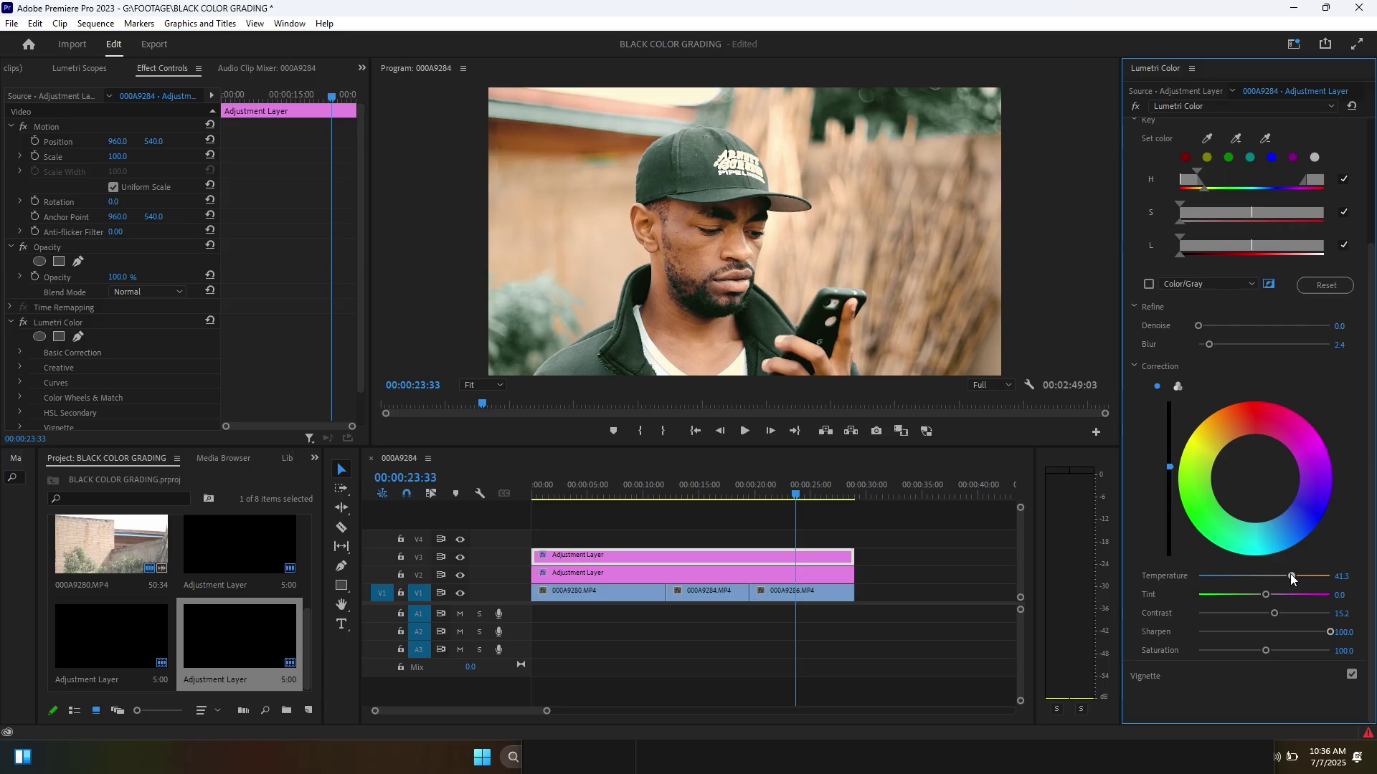
- Check the warmer grade on the second and first clips, and hide track V3 to compare
{"action": "left_click", "coordinate": [720, 489]}
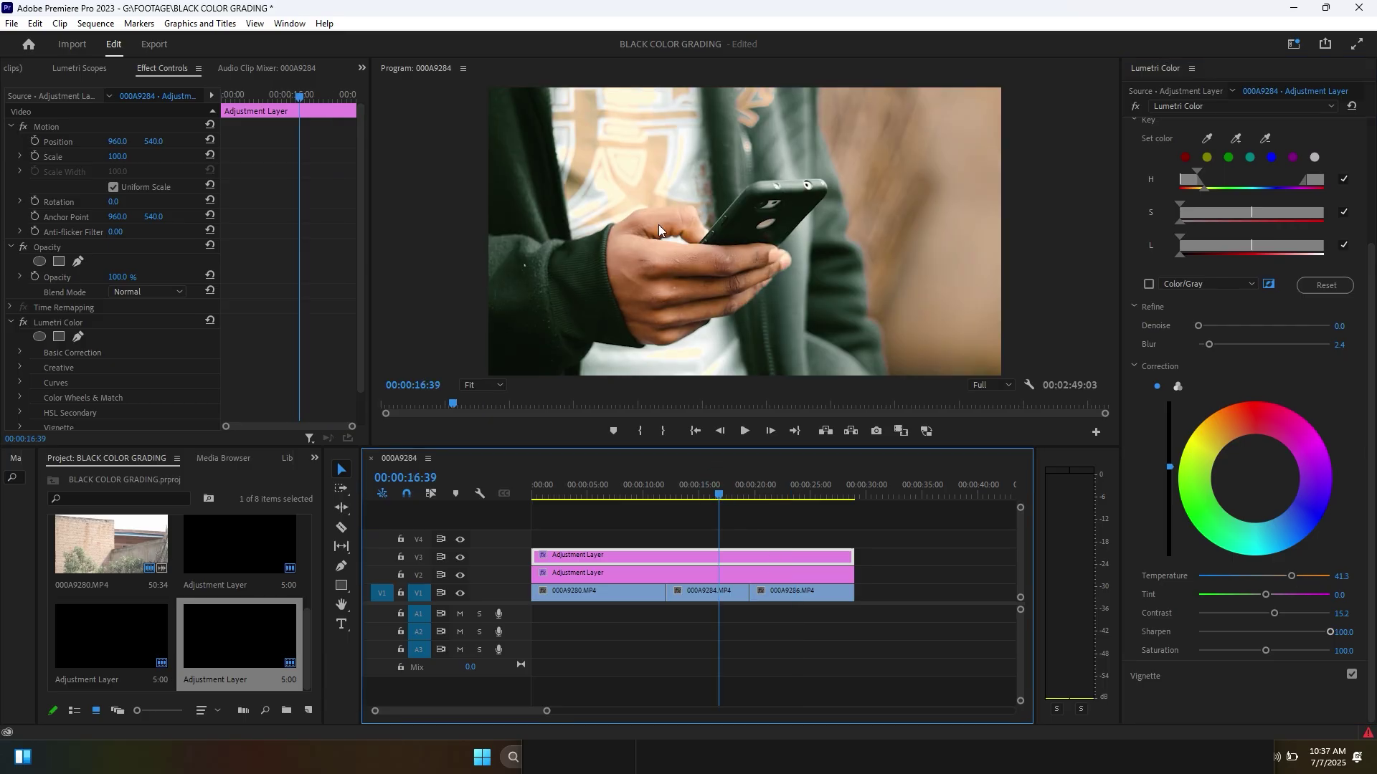
{"action": "left_click", "coordinate": [622, 487]}
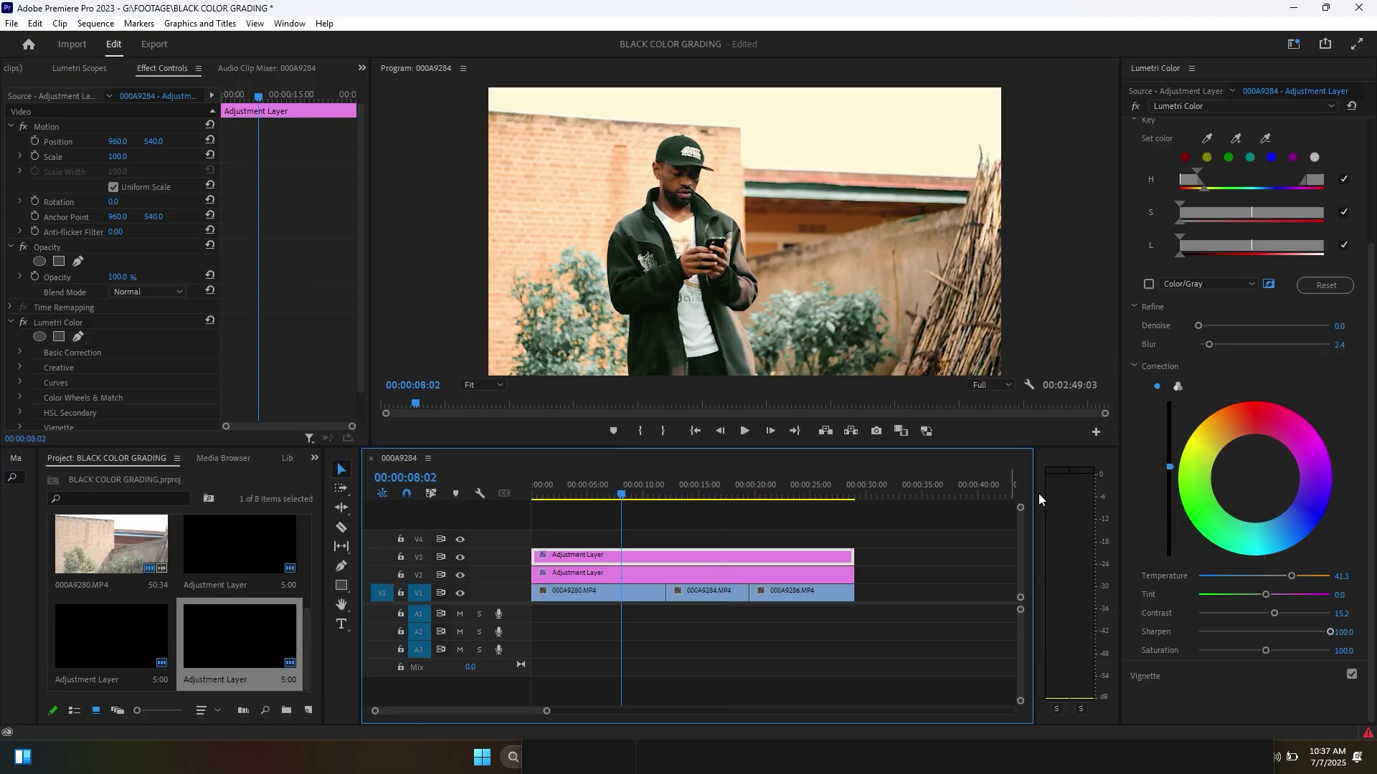
{"action": "left_click", "coordinate": [460, 558]}
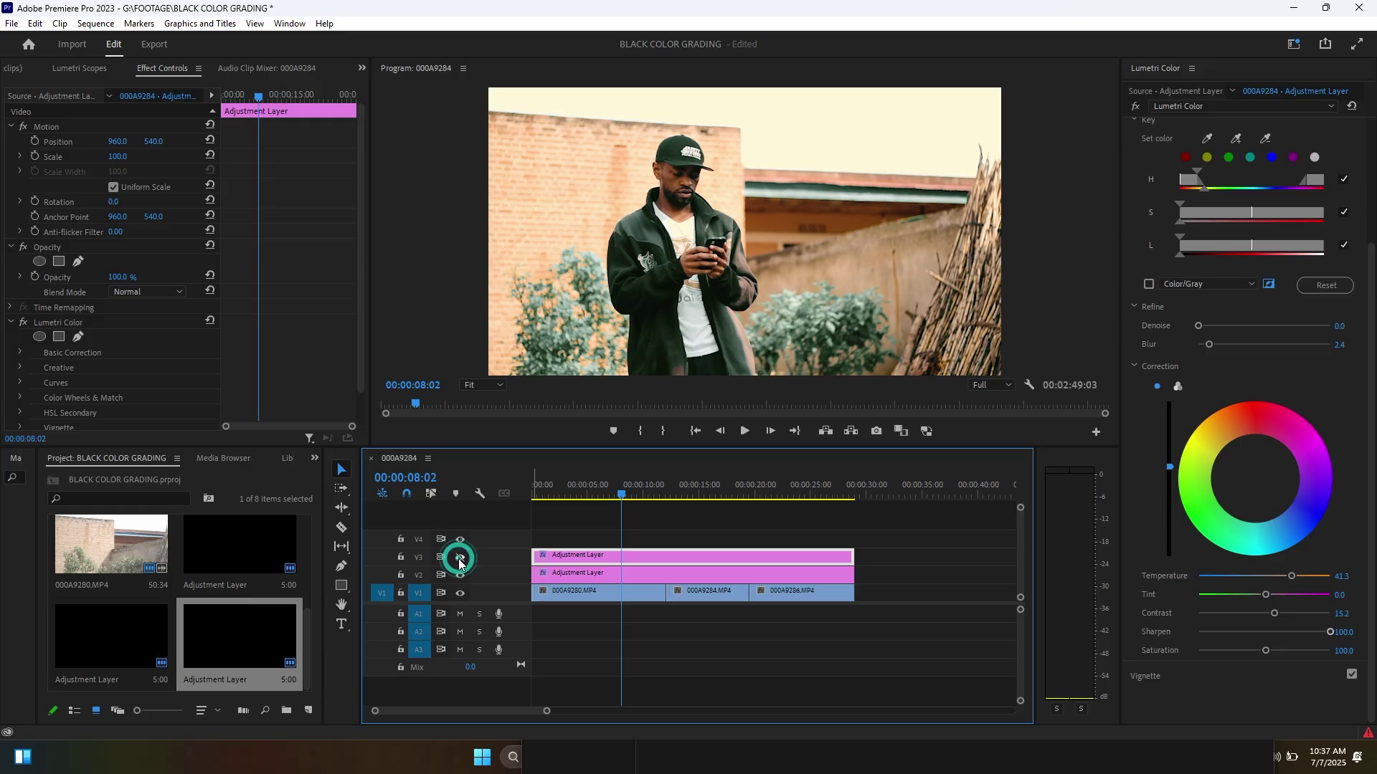
- Make track V3 visible again at the second clip and review the full grade across all three clips
{"action": "left_click", "coordinate": [693, 491]}
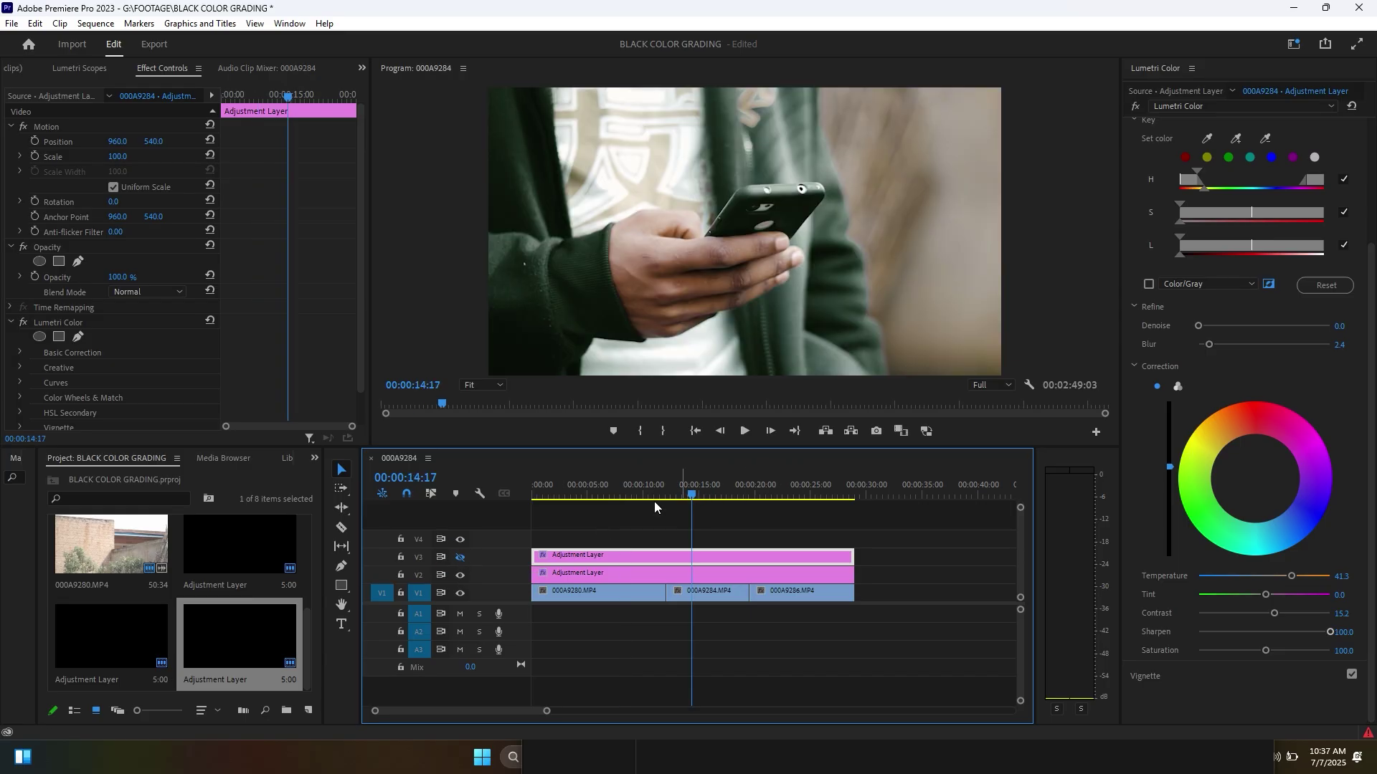
{"action": "left_click", "coordinate": [459, 558]}
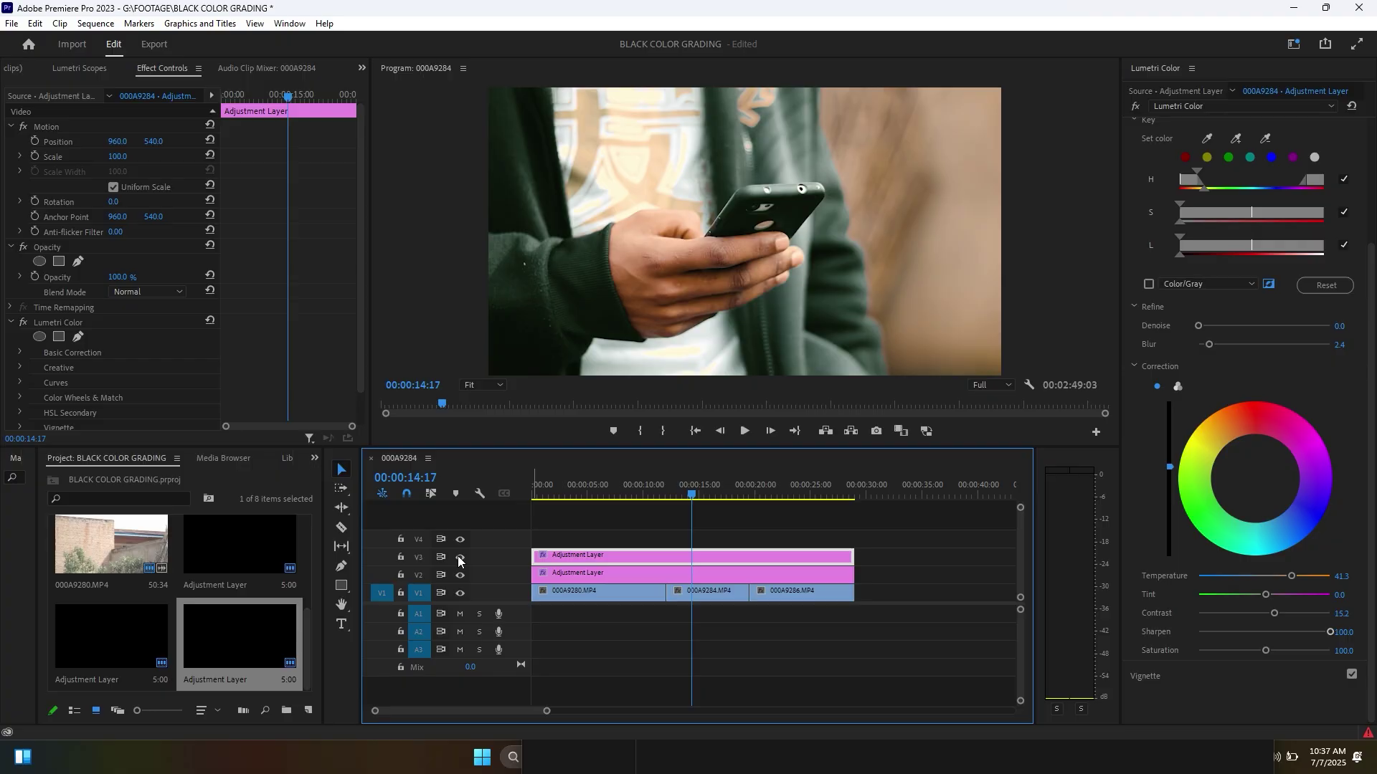
{"action": "left_click", "coordinate": [794, 492]}
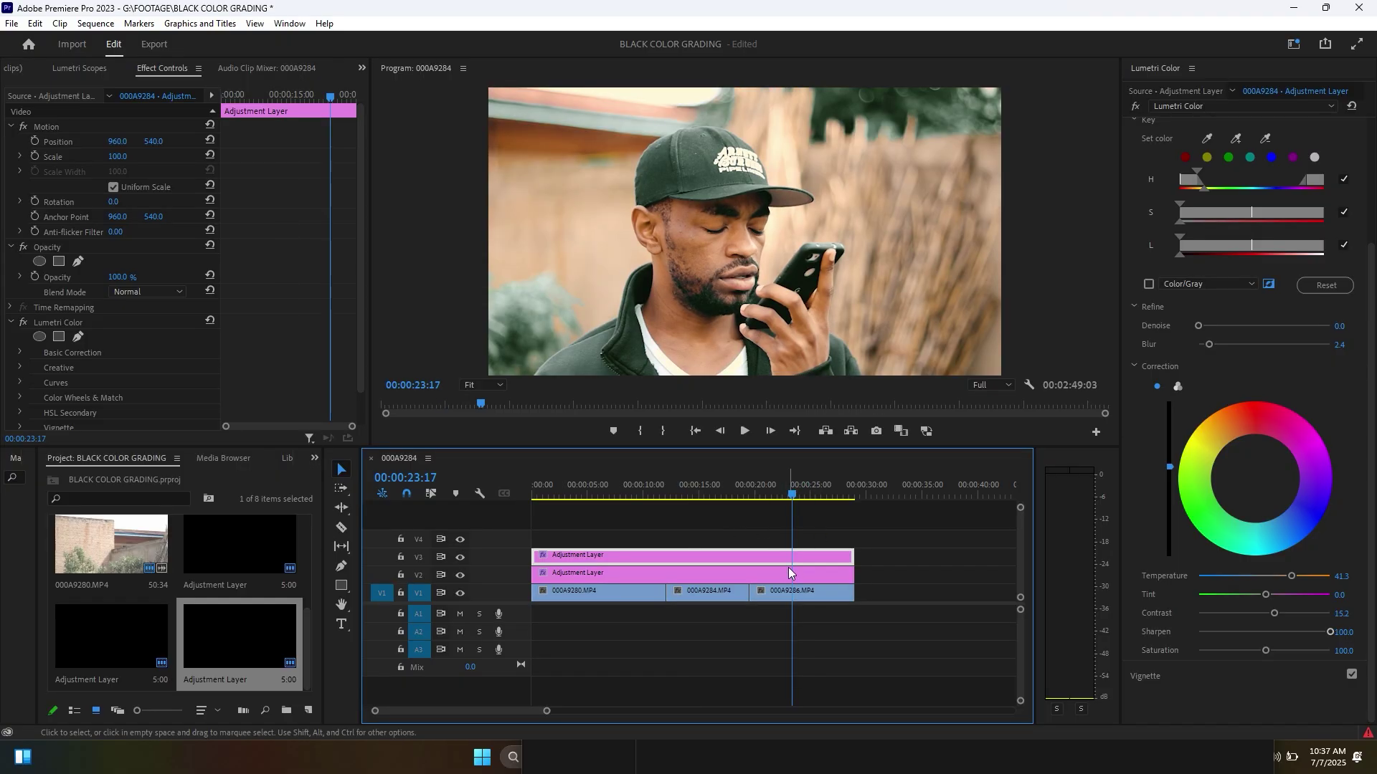
{"action": "left_click_drag", "start_coordinate": [707, 491], "coordinate": [648, 484]}
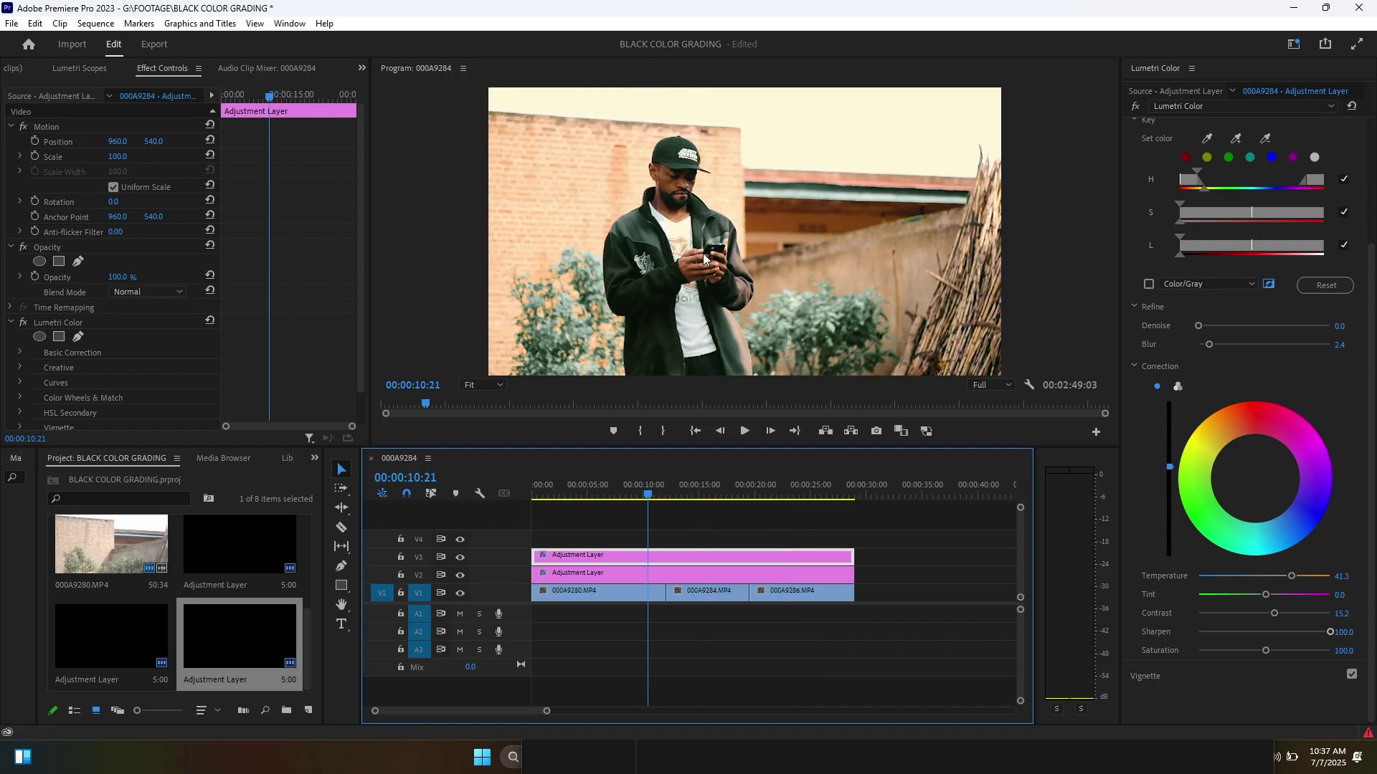
{"action": "left_click", "coordinate": [717, 488]}
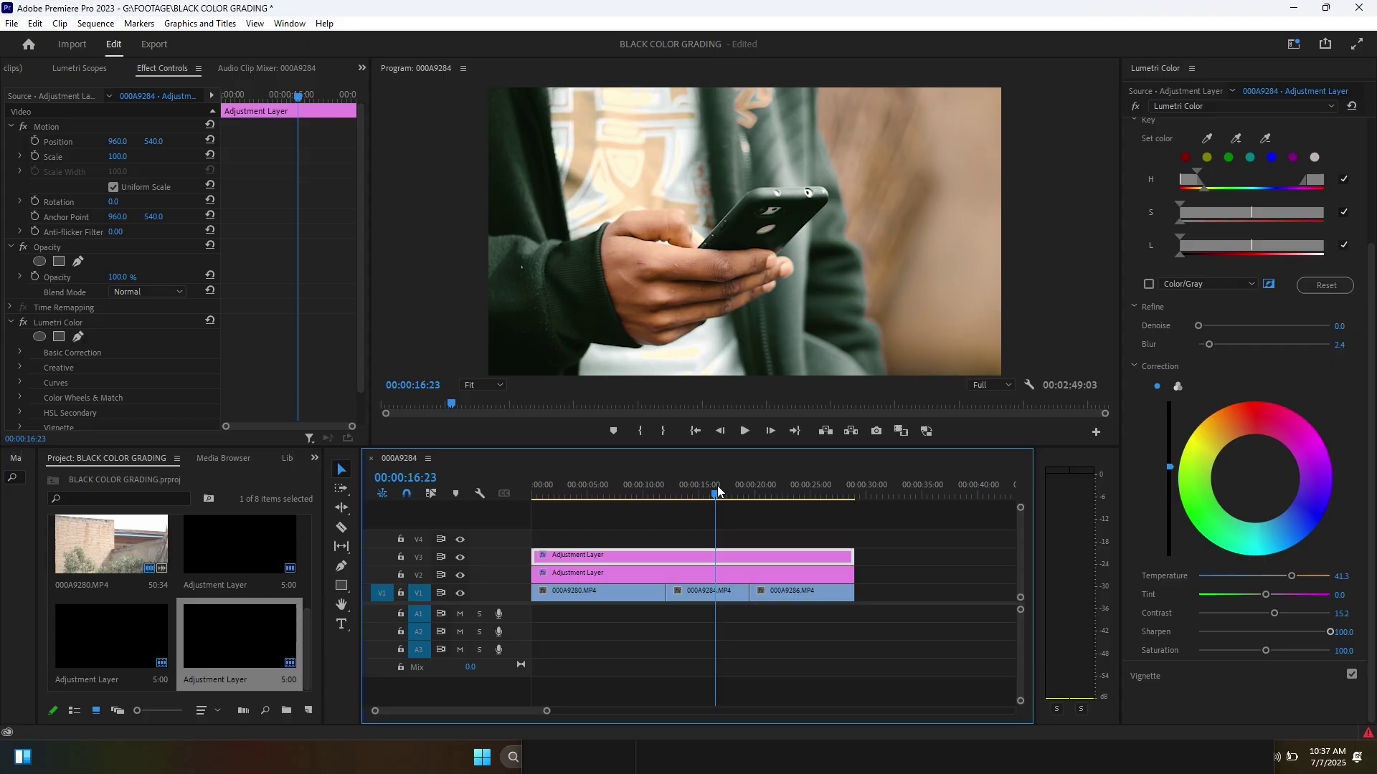
{"action": "left_click", "coordinate": [792, 490]}
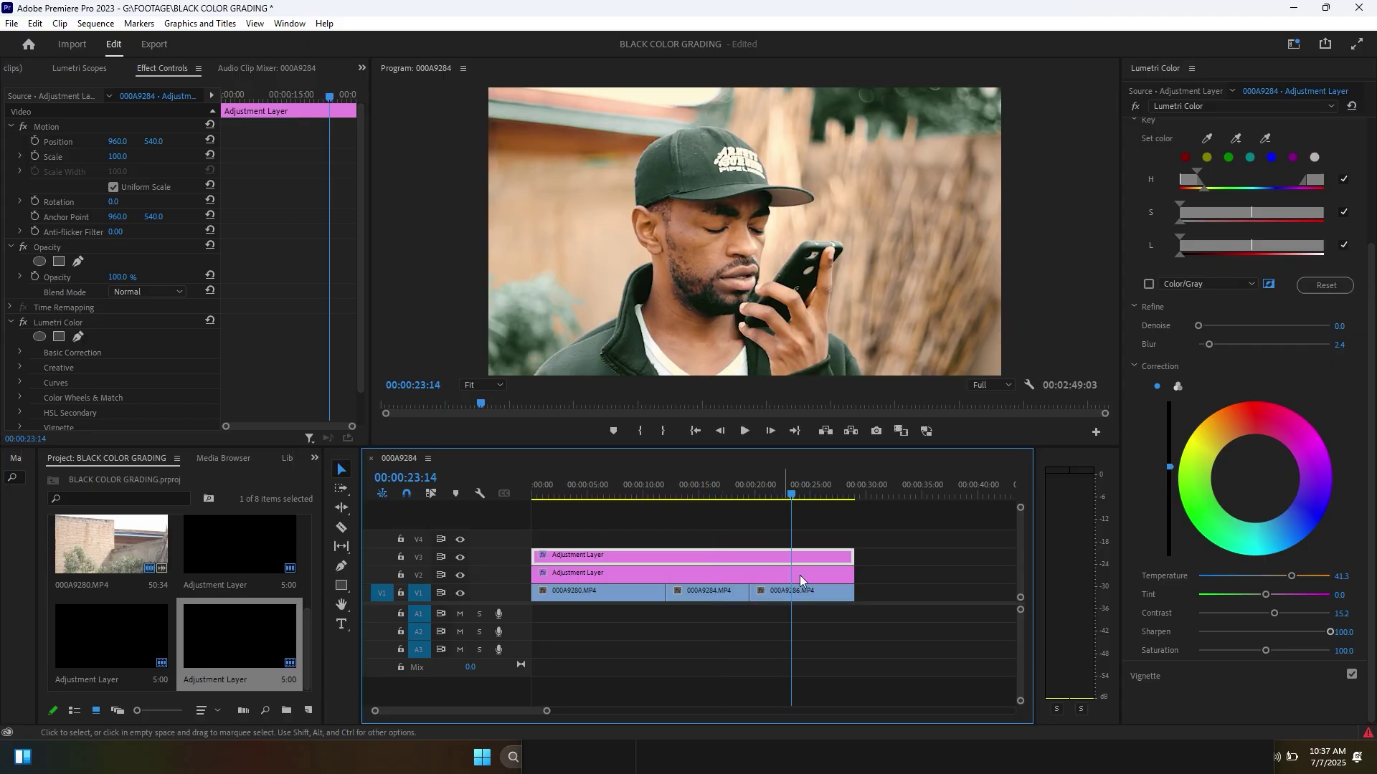
- Select the third clip, 000A9286.MP4, on track V1 and set its Basic Correction Exposure to -0.2
{"action": "left_click", "coordinate": [791, 595]}
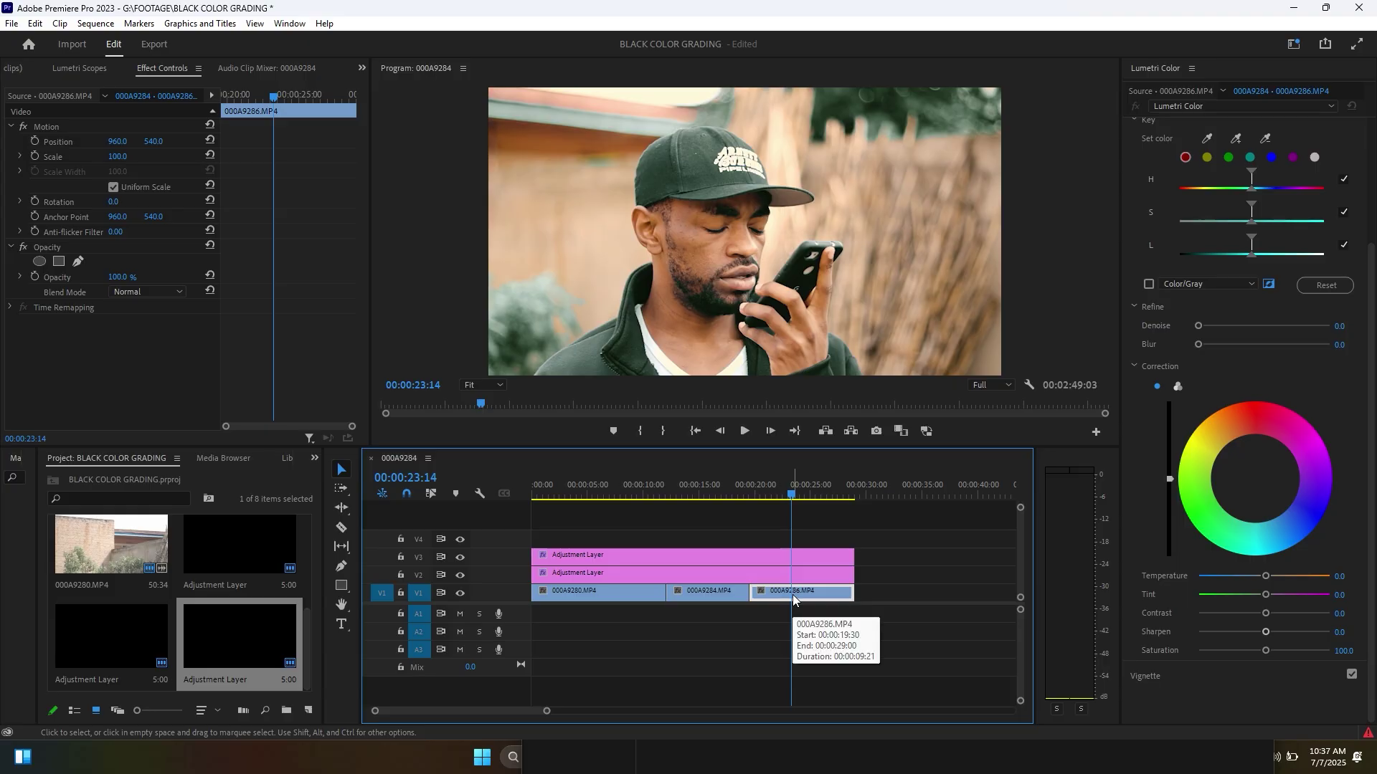
{"action": "scroll", "coordinate": [1160, 165], "scroll_direction": "up", "scroll_amount": 4}
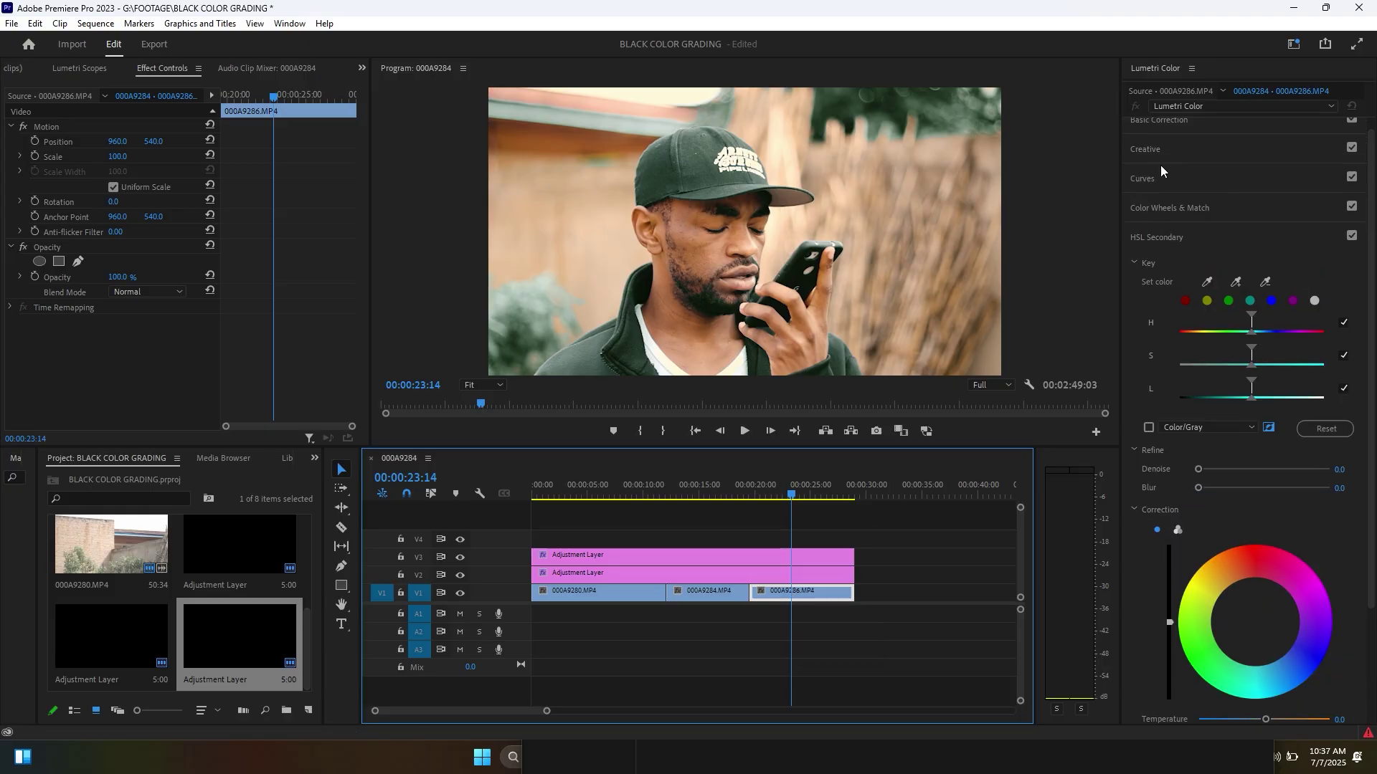
{"action": "left_click", "coordinate": [1162, 134]}
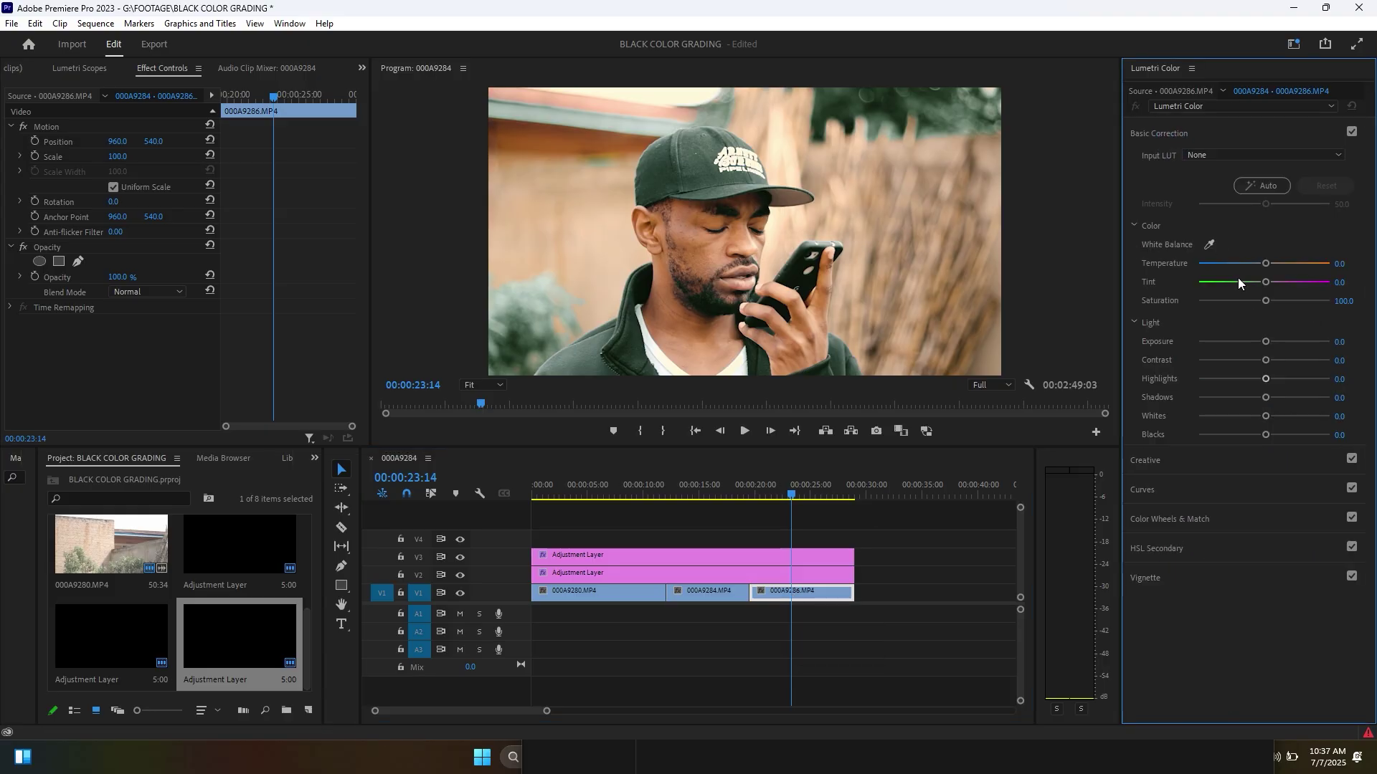
{"action": "left_click", "coordinate": [1266, 341]}
{"action": "left_click_drag", "start_coordinate": [1267, 343], "coordinate": [1262, 345]}
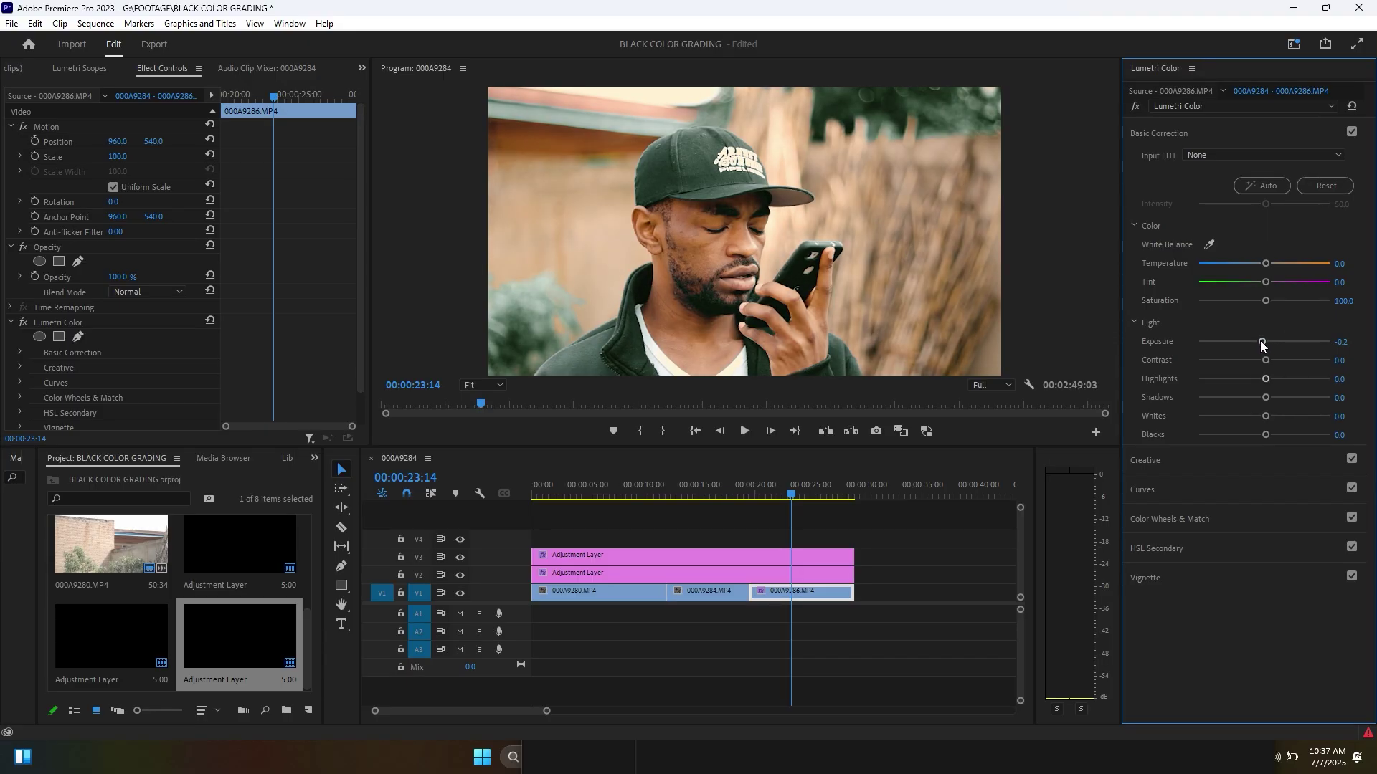
- Compare the second clip's exposure with the third clip's by viewing a frame of each
{"action": "left_click", "coordinate": [697, 485]}
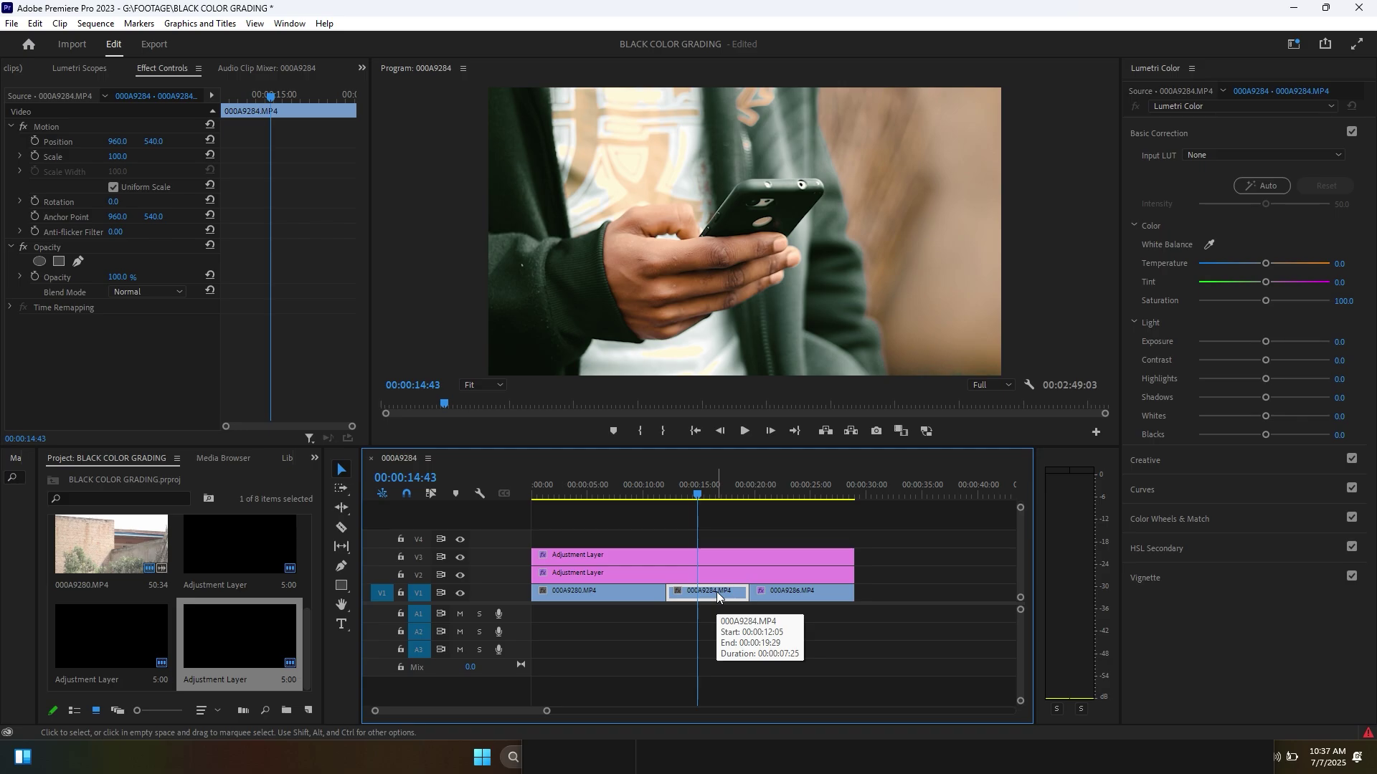
{"action": "left_click", "coordinate": [783, 492]}
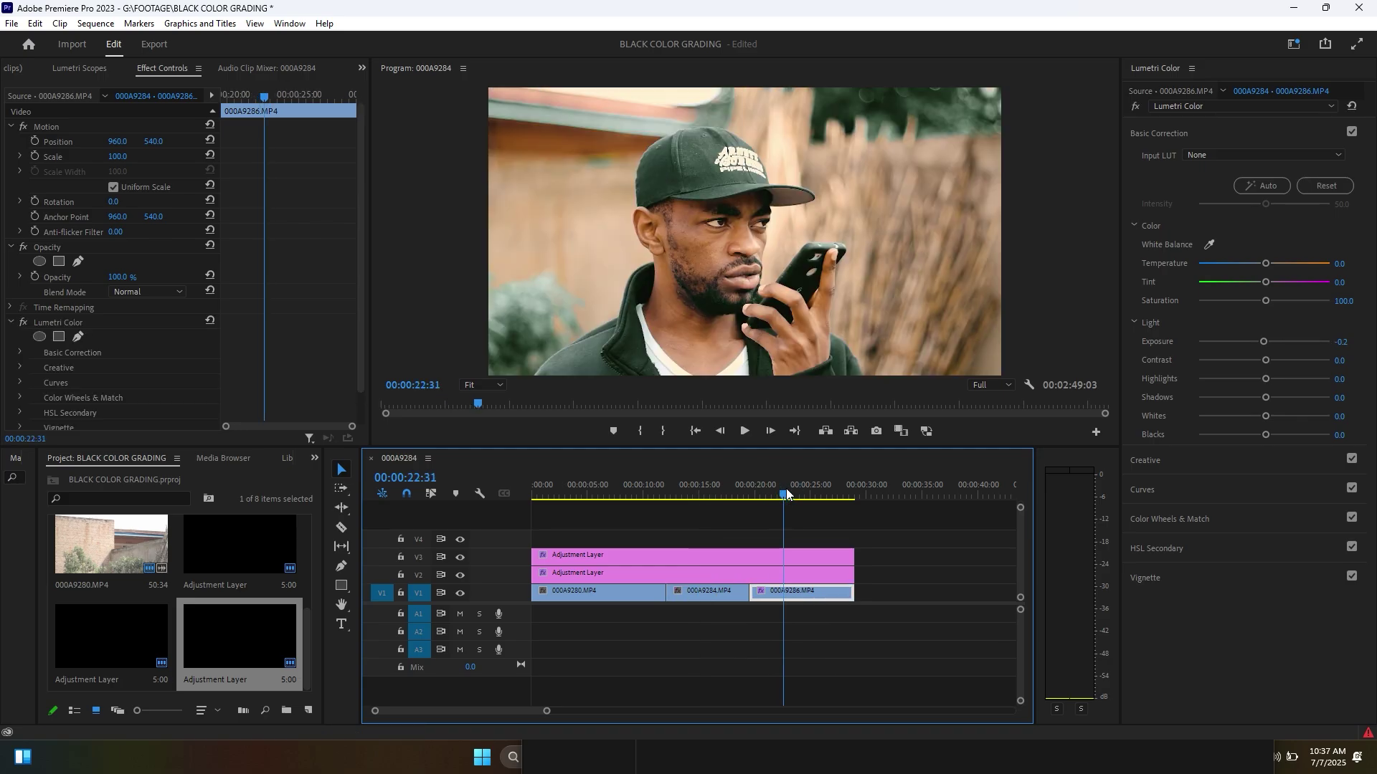
{"action": "left_click_drag", "start_coordinate": [787, 490], "coordinate": [792, 492]}
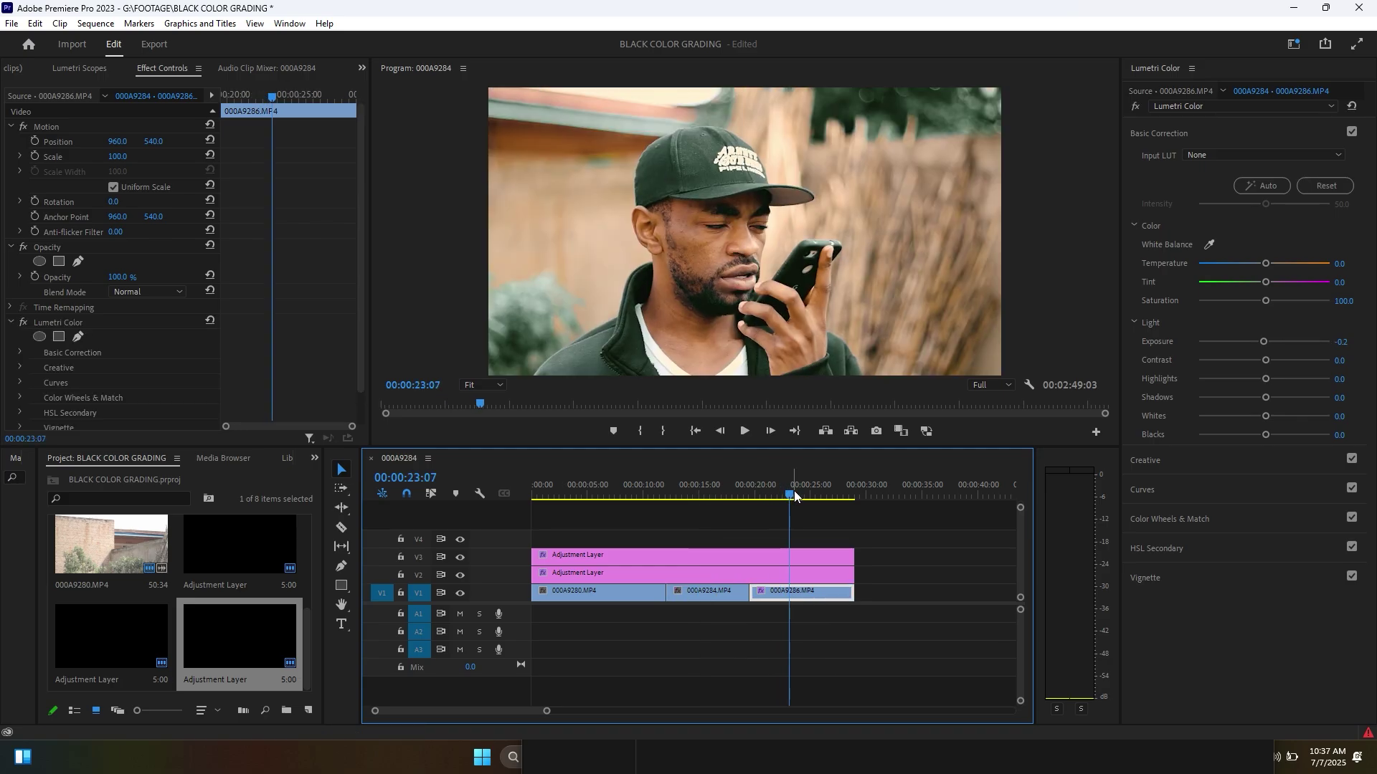